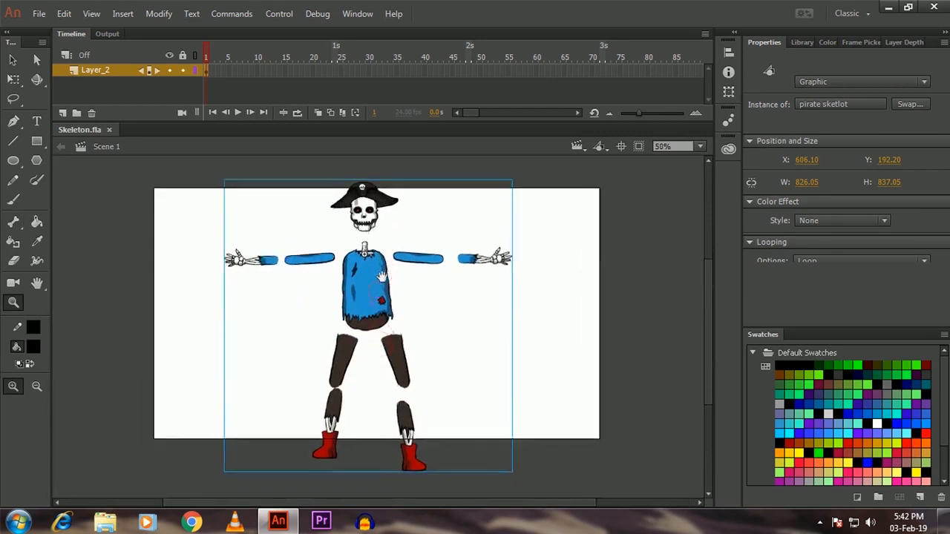
- Show the library items and open the pirate sketlot graphic symbol for editing in place
click(546, 277)
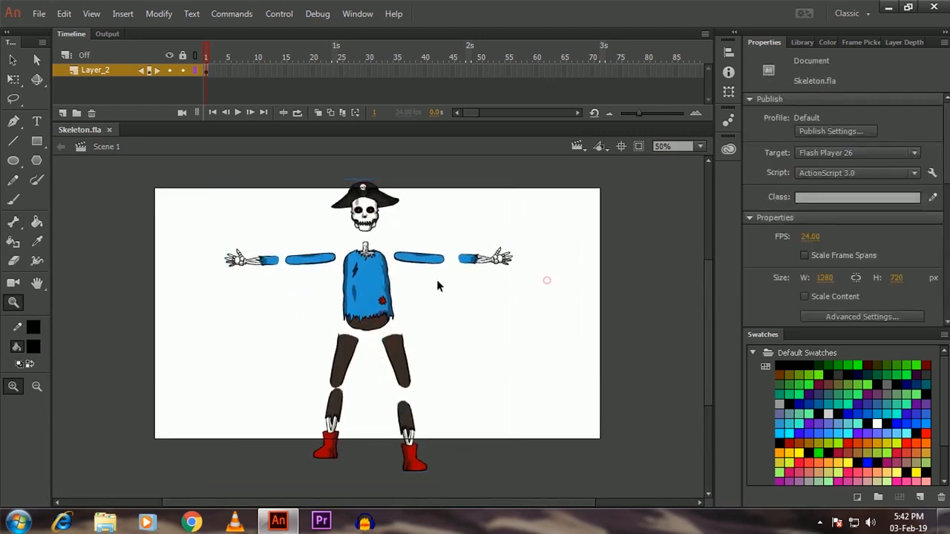
click(380, 286)
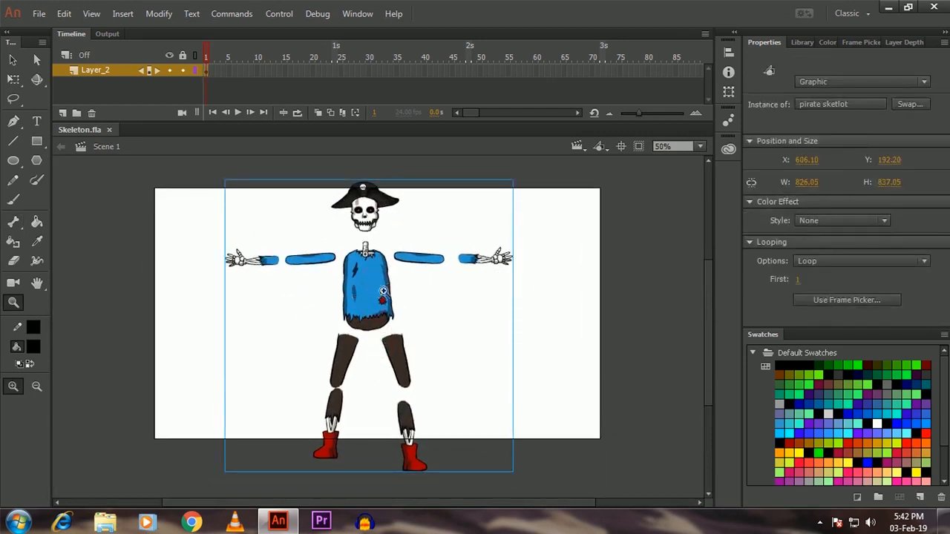
click(799, 42)
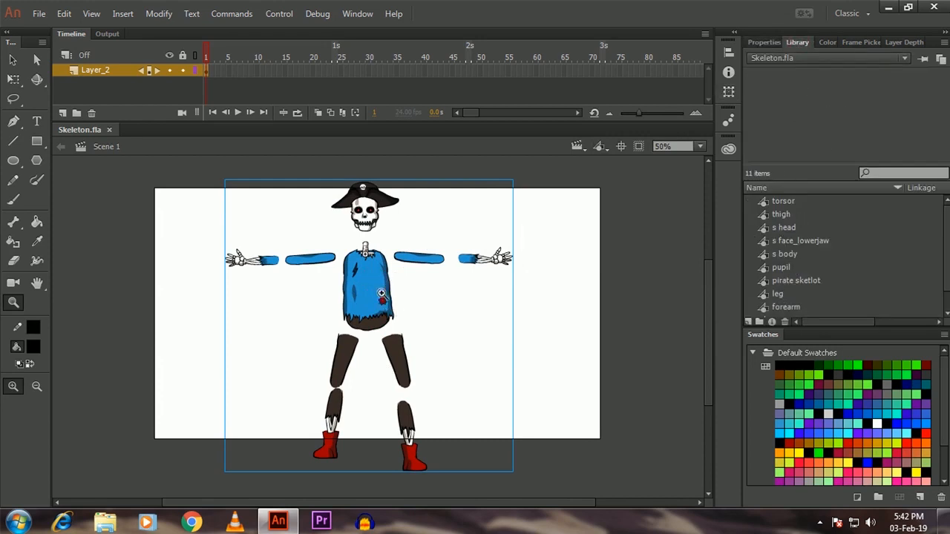
double_click(380, 297)
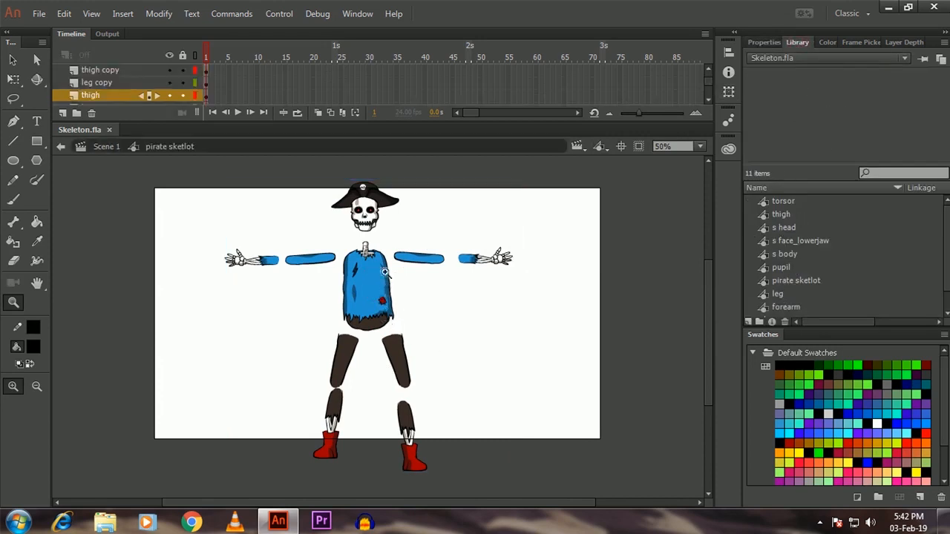
- Check that the head, arm, forearm, body and torso are separate pieces by selecting and nudging them, undoing the body move
click(367, 233)
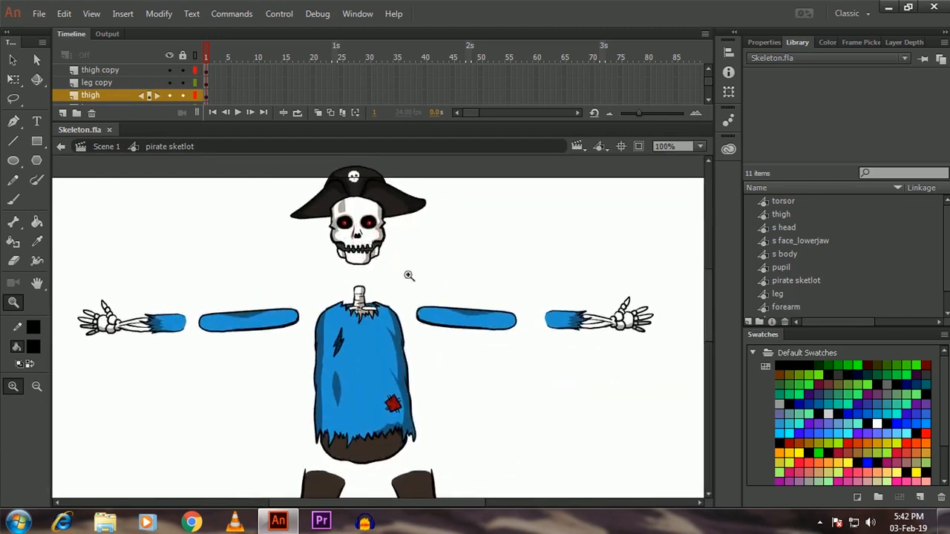
ctrl+click(368, 246)
mouse_move(370, 250)
mouse_down()
mouse_move(369, 237)
mouse_move(369, 246)
mouse_up()
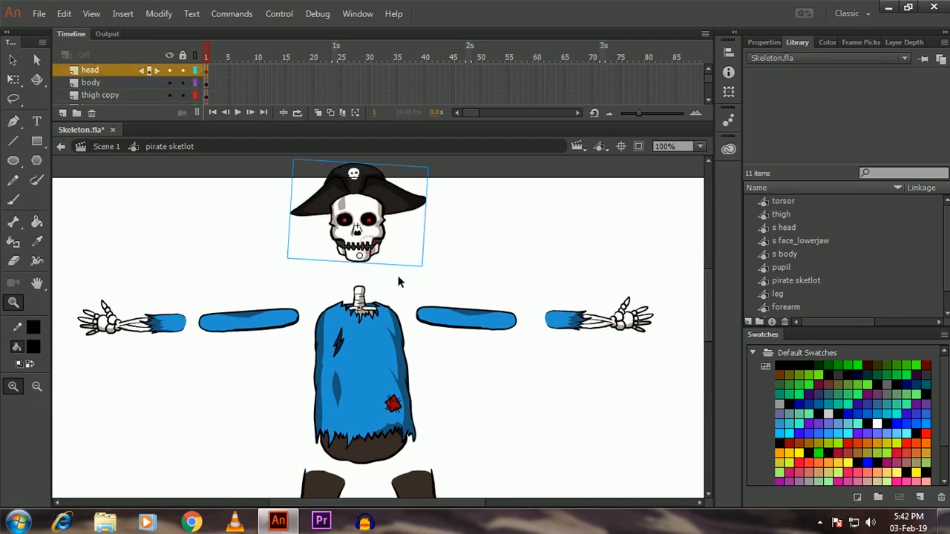
drag(454, 321, 454, 318)
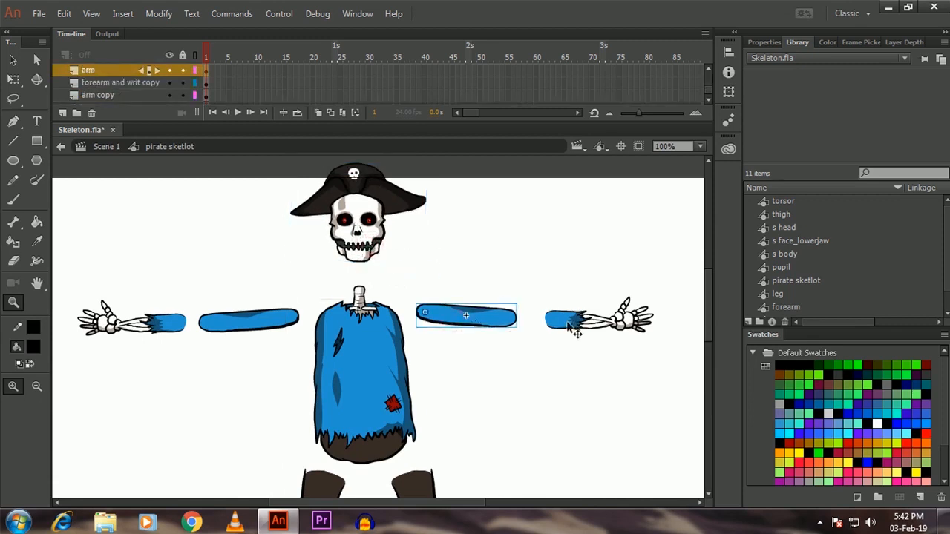
click(572, 323)
drag(414, 394, 433, 345)
click(382, 323)
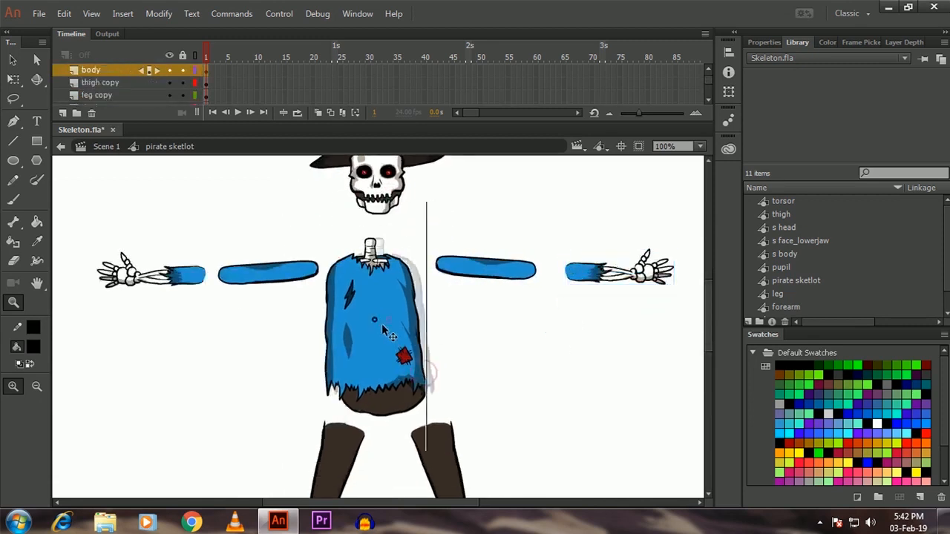
mouse_move(388, 410)
mouse_down()
mouse_move(389, 428)
mouse_move(389, 416)
mouse_up()
key(ctrl+z)
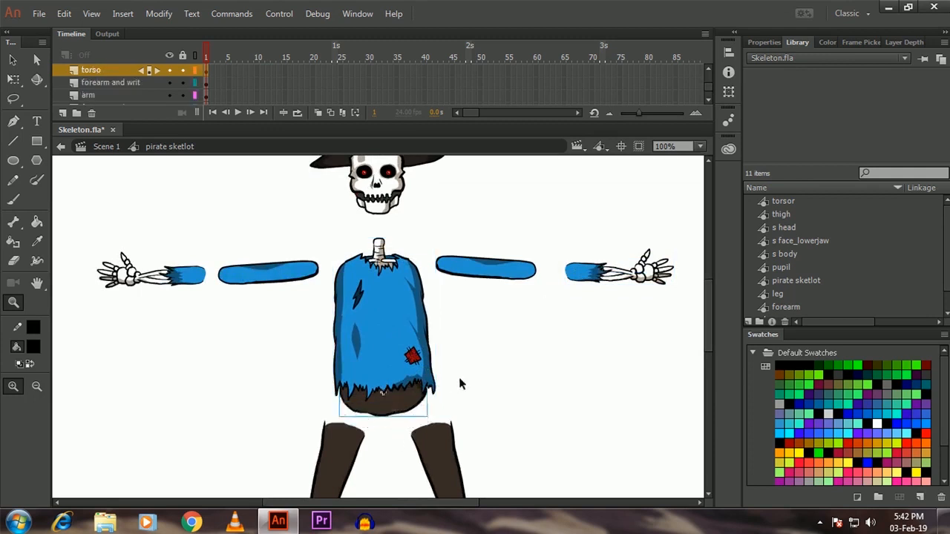
- Try moving a lower leg outward to check that it is a separate piece, and undo the move
drag(452, 383, 444, 300)
drag(455, 399, 461, 276)
click(440, 309)
key(ctrl+z)
scroll(452, 334, down, 3)
drag(446, 323, 496, 303)
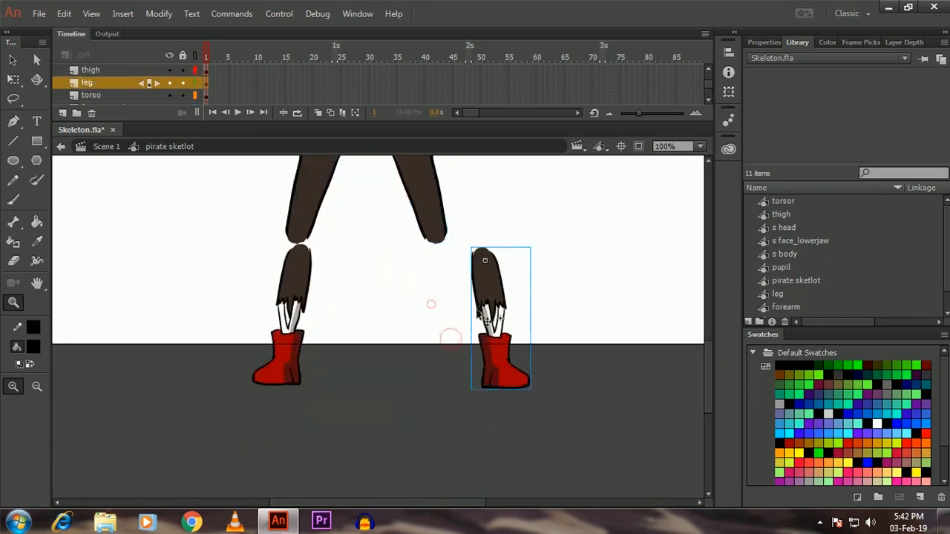
key(ctrl+z)
alt+click(445, 297)
drag(422, 284, 432, 349)
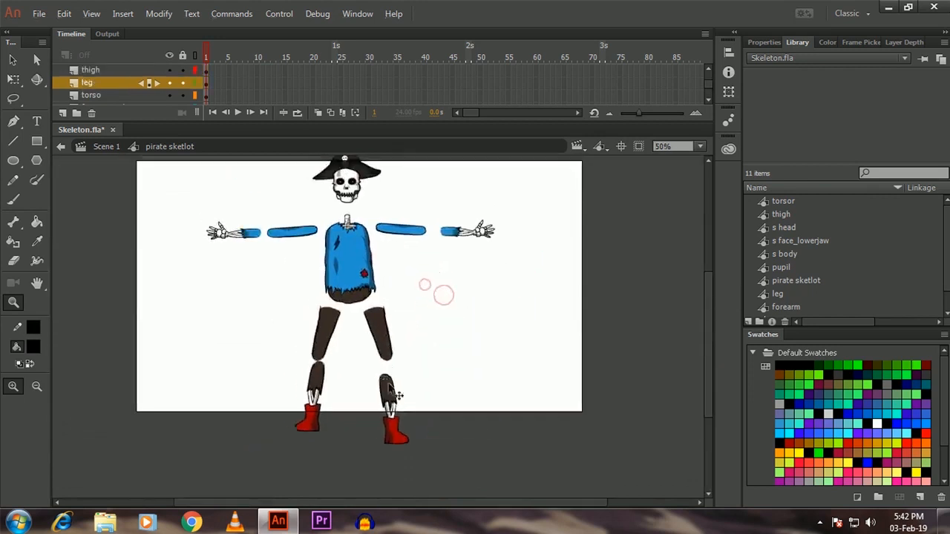
drag(399, 401, 403, 395)
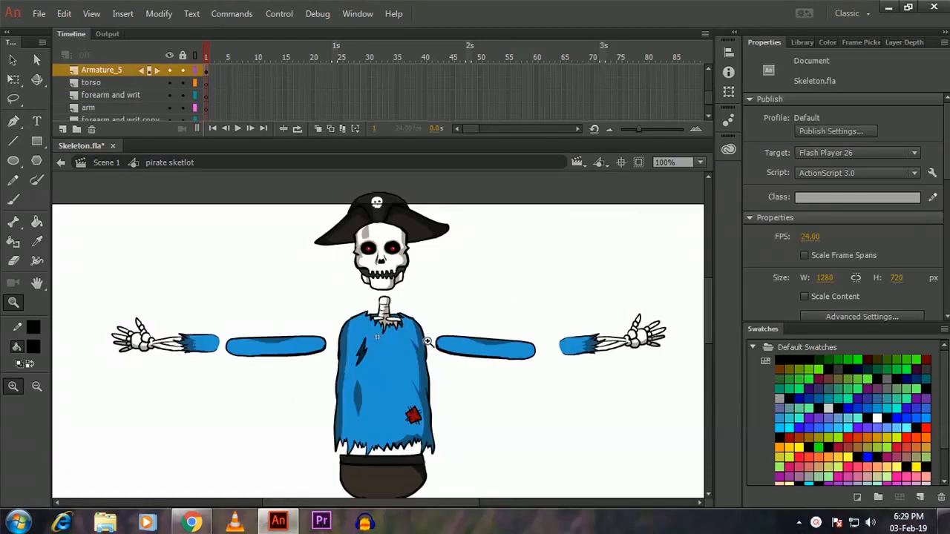
- Look over the skeleton's head and upper body and save the Skeleton.fla file
drag(411, 318, 403, 292)
click(387, 254)
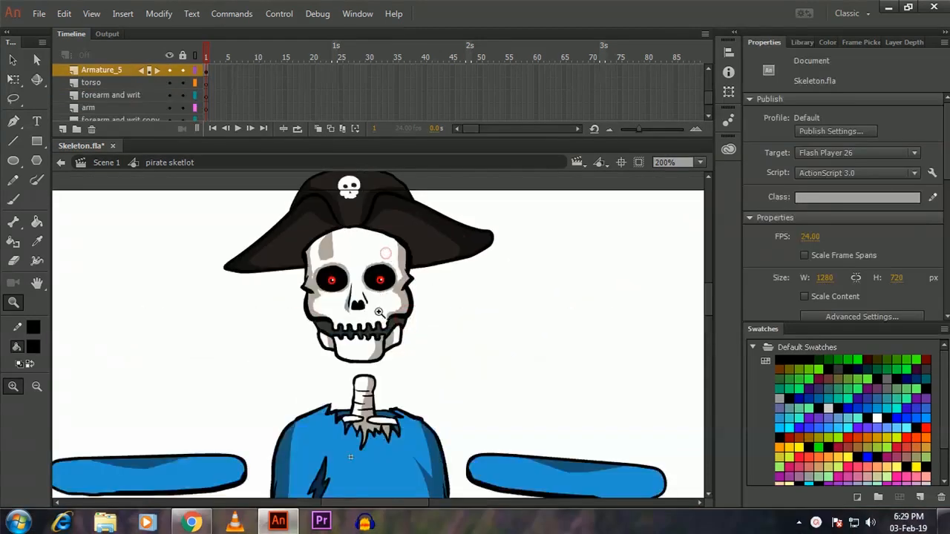
alt+click(376, 291)
drag(370, 420, 373, 350)
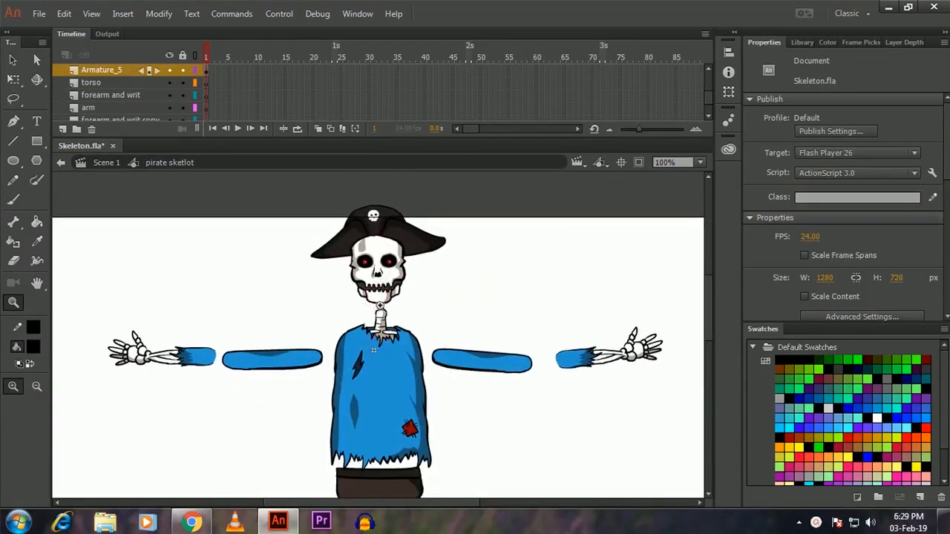
key(ctrl+s)
drag(373, 350, 373, 319)
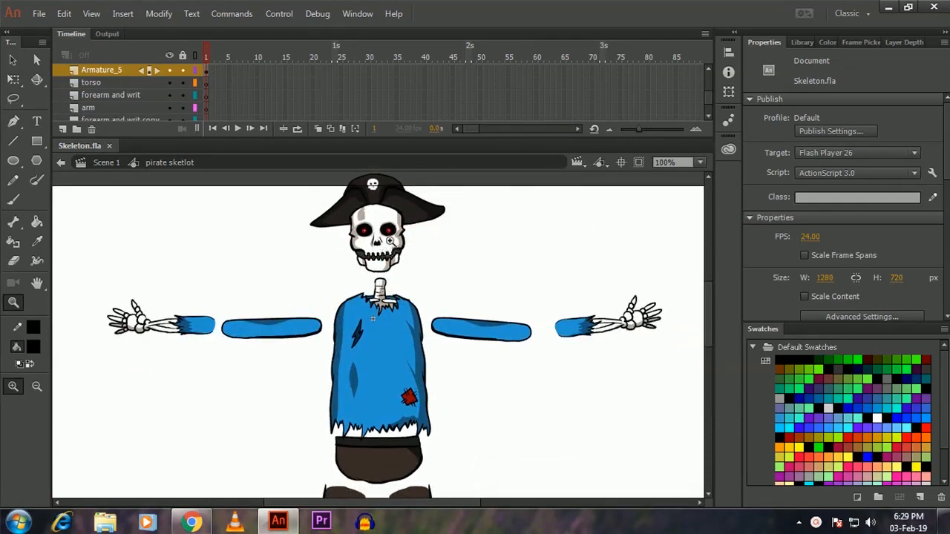
- Adjust the head's pivot point on the lower jaw, just above the neck, with Free Transform
click(386, 254)
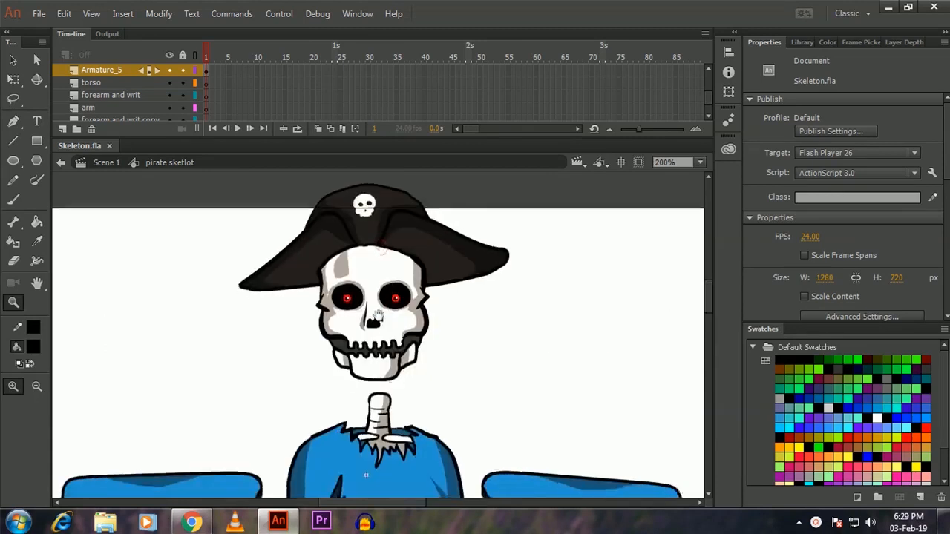
alt+click(380, 274)
click(379, 370)
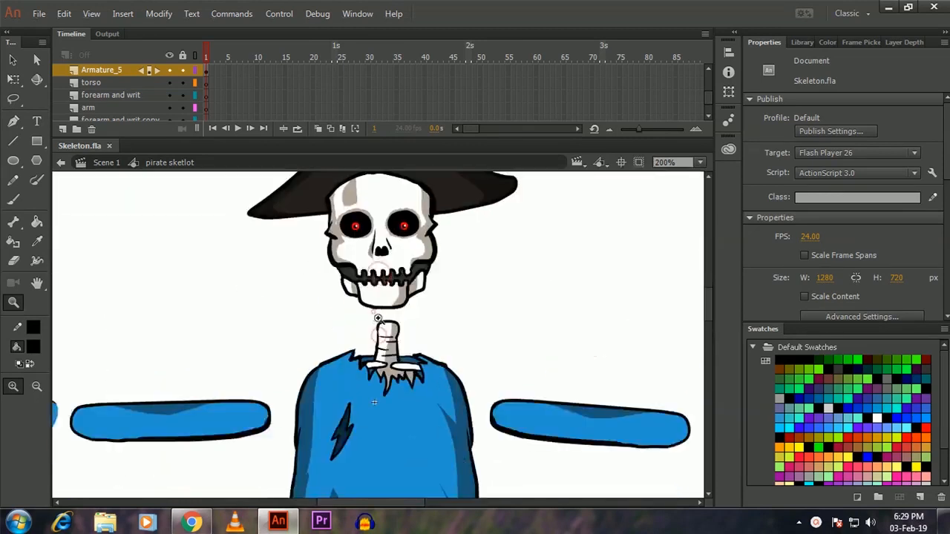
drag(384, 264, 373, 313)
key(q)
click(378, 285)
drag(392, 369, 390, 366)
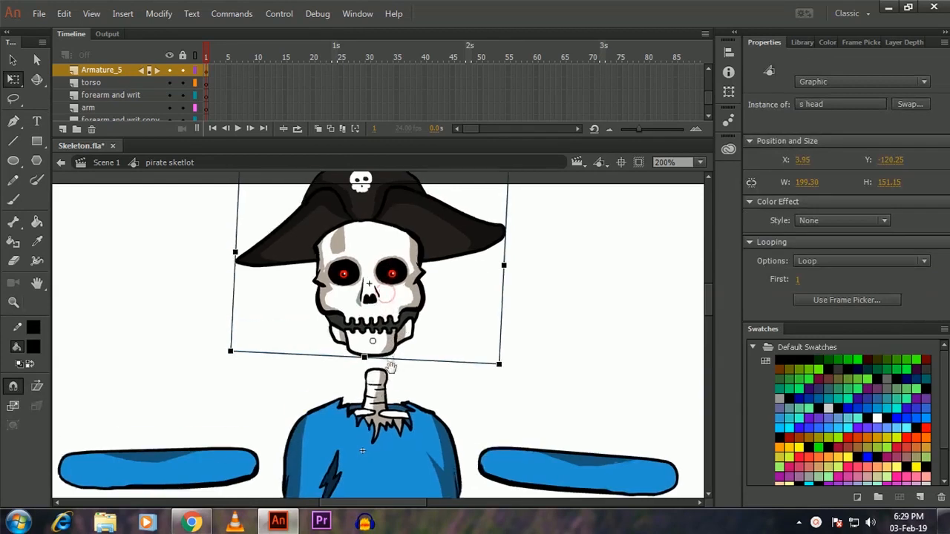
drag(375, 288, 372, 319)
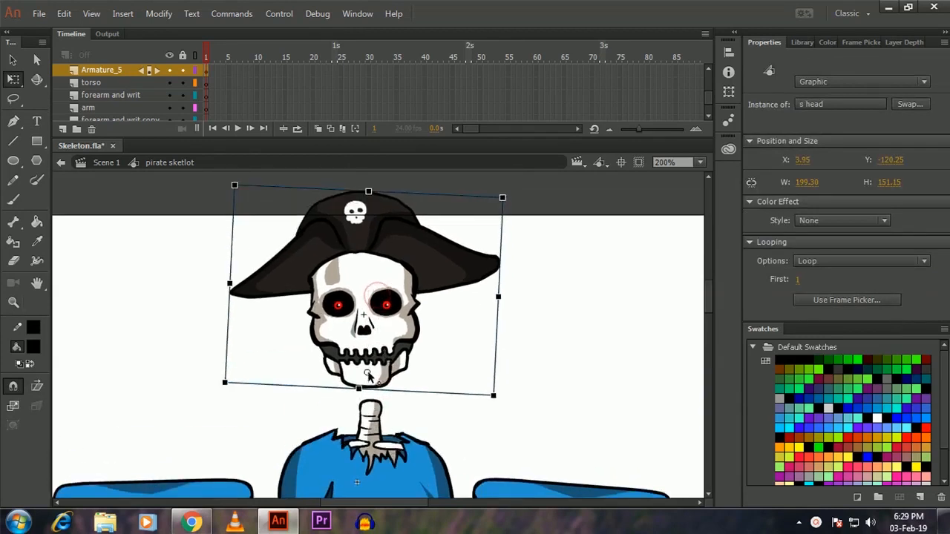
drag(367, 369, 367, 377)
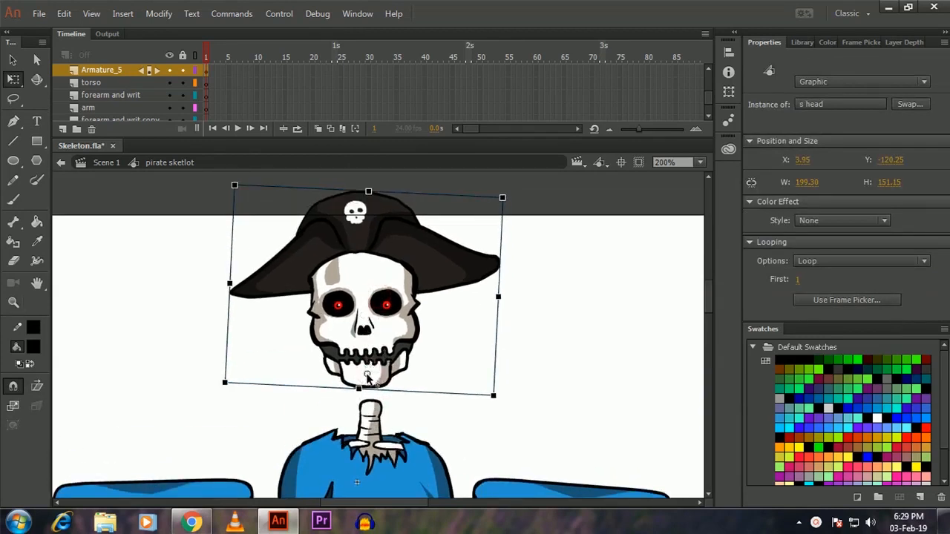
- Examine the pivot points of the body, upper arms and forearm with Free Transform
drag(389, 472, 349, 297)
click(352, 331)
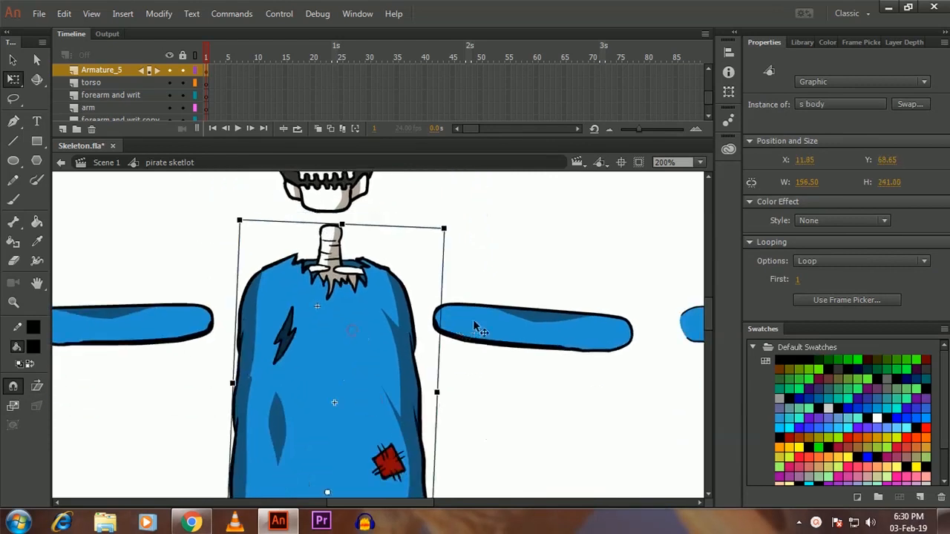
click(475, 326)
mouse_move(467, 370)
mouse_down()
mouse_move(435, 342)
mouse_move(444, 350)
mouse_move(292, 319)
mouse_up()
click(423, 298)
drag(432, 333, 250, 361)
click(461, 313)
mouse_move(394, 313)
mouse_down()
mouse_move(364, 327)
mouse_move(469, 288)
mouse_up()
click(394, 351)
key(z)
alt+click(356, 334)
click(352, 315)
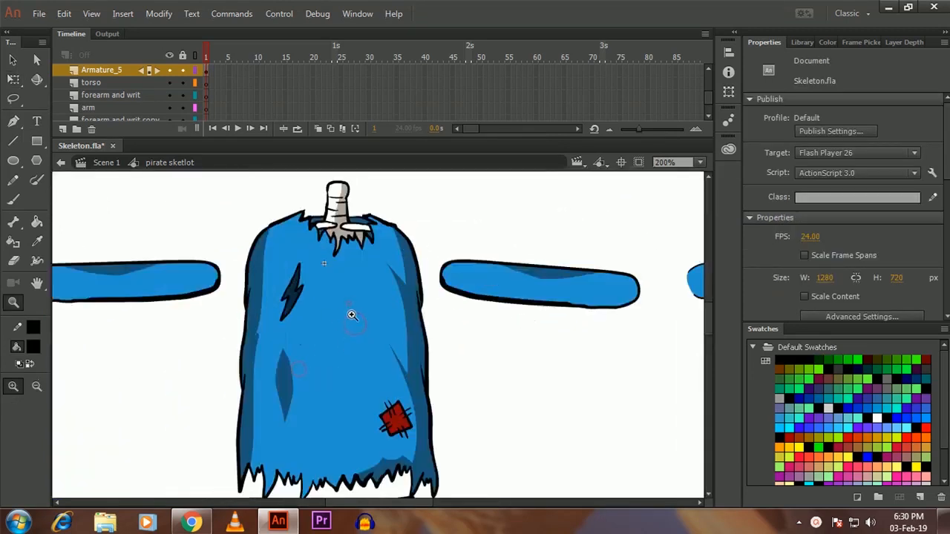
ctrl+click(178, 292)
- Examine the pivot points of both lower legs and both thighs with Free Transform
alt+click(311, 300)
drag(306, 375, 329, 282)
drag(411, 291, 338, 248)
scroll(312, 352, down, 5)
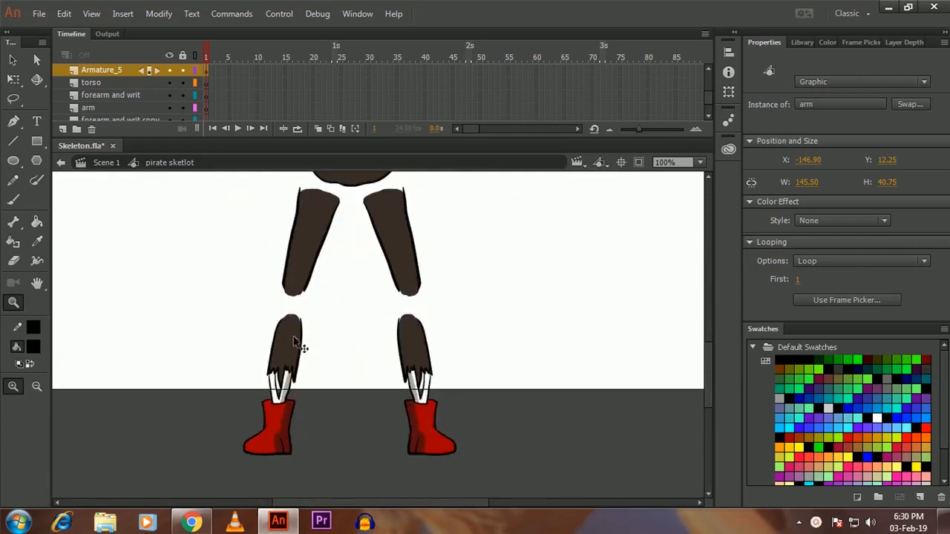
ctrl+click(297, 349)
click(302, 346)
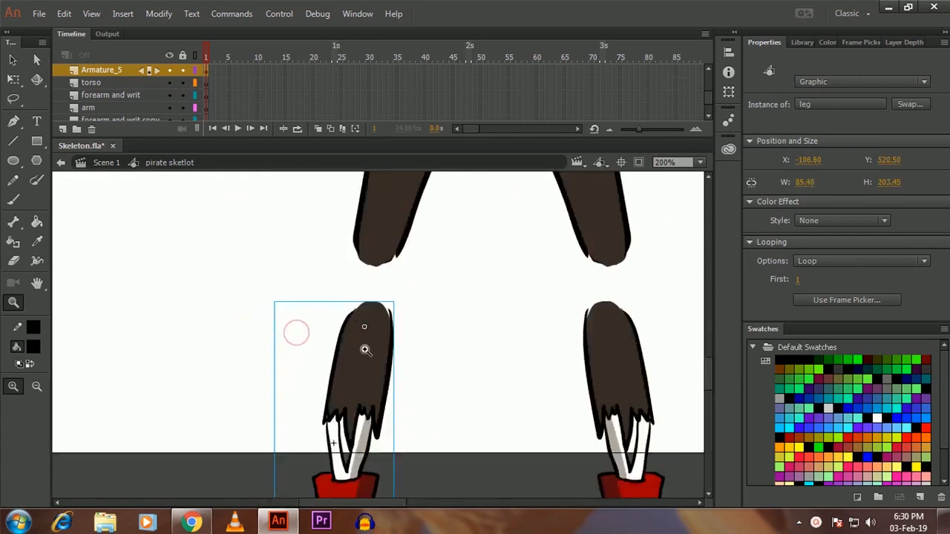
key(q)
drag(396, 347, 303, 316)
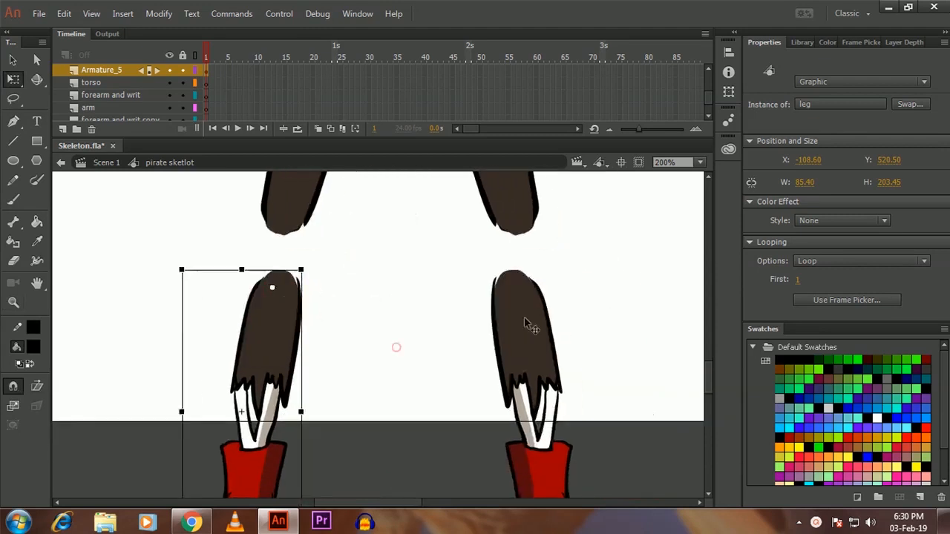
click(530, 328)
drag(526, 243, 517, 378)
click(505, 307)
scroll(531, 317, up, 3)
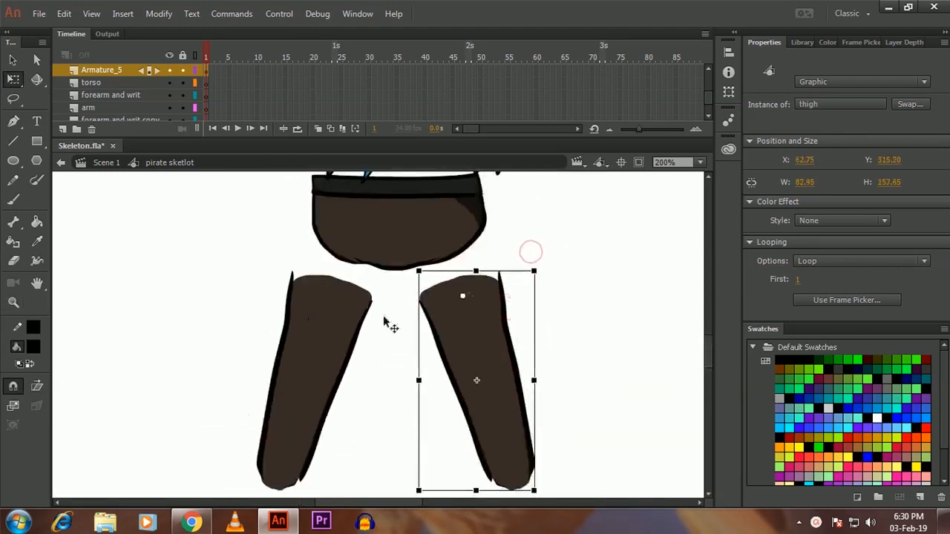
click(332, 332)
click(376, 374)
key(z)
alt+click(401, 298)
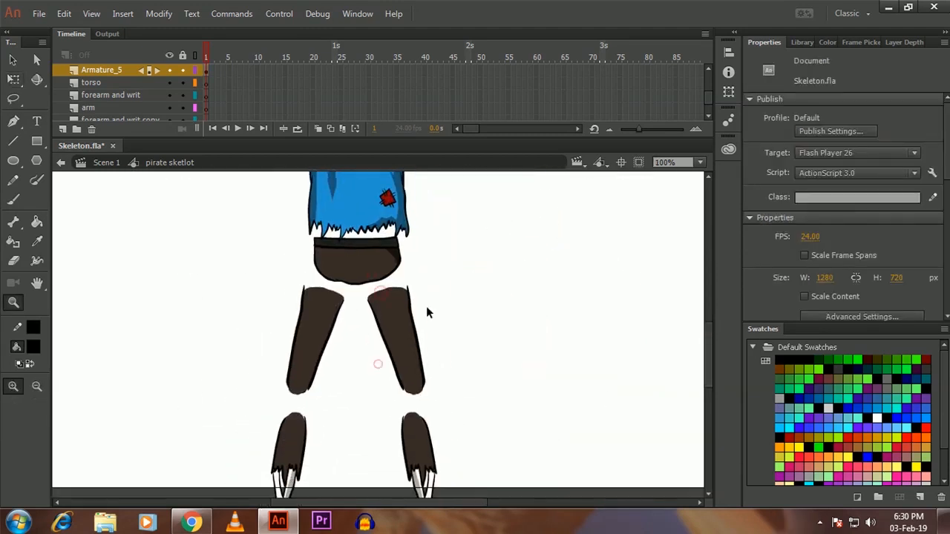
alt+click(444, 303)
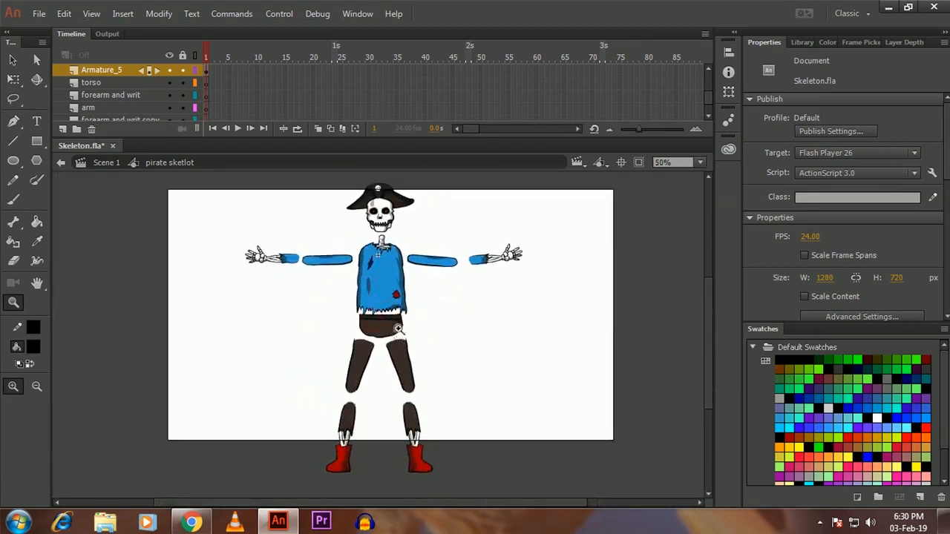
drag(374, 293, 397, 303)
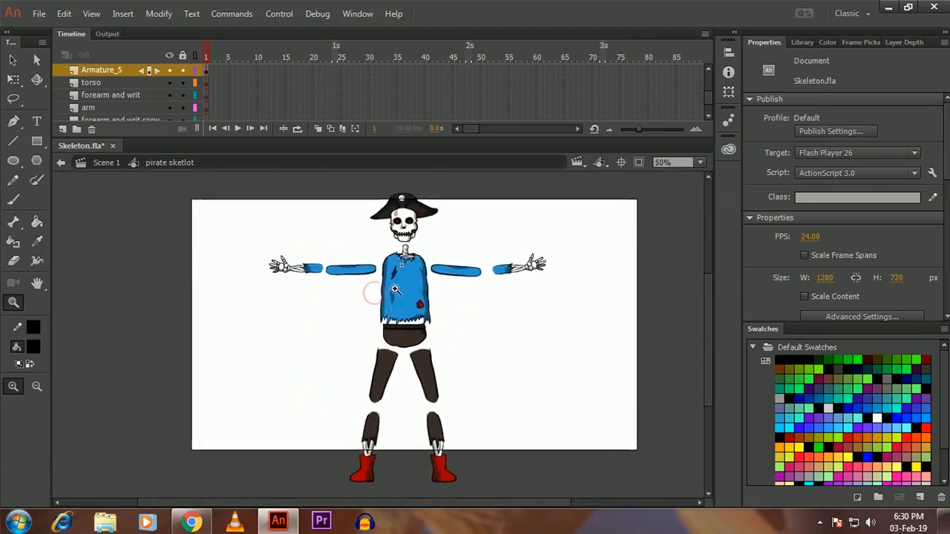
key(ctrl+equal)
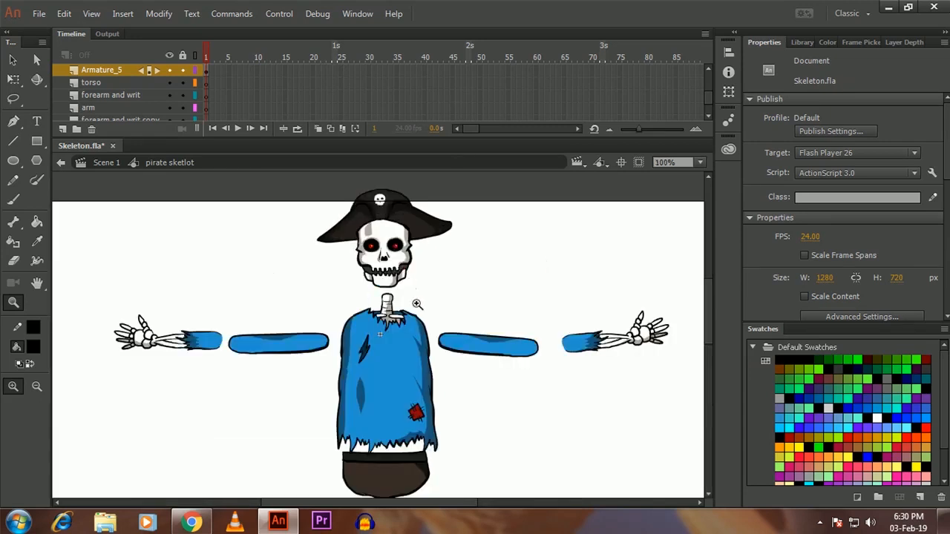
key(ctrl+minus)
drag(382, 331, 400, 275)
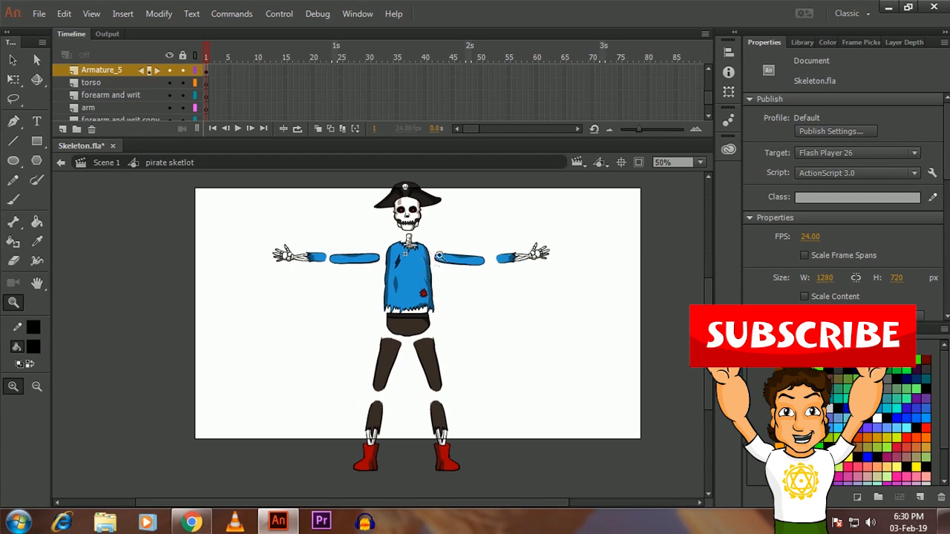
- Connect the torso piece to the blue-shirted body and the body to the head's lower jaw with the Bone tool
click(439, 326)
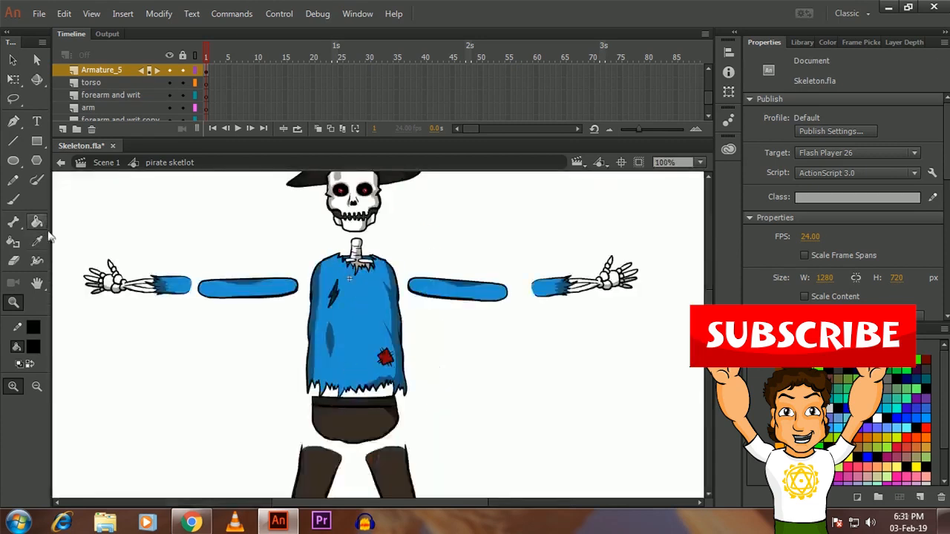
click(13, 222)
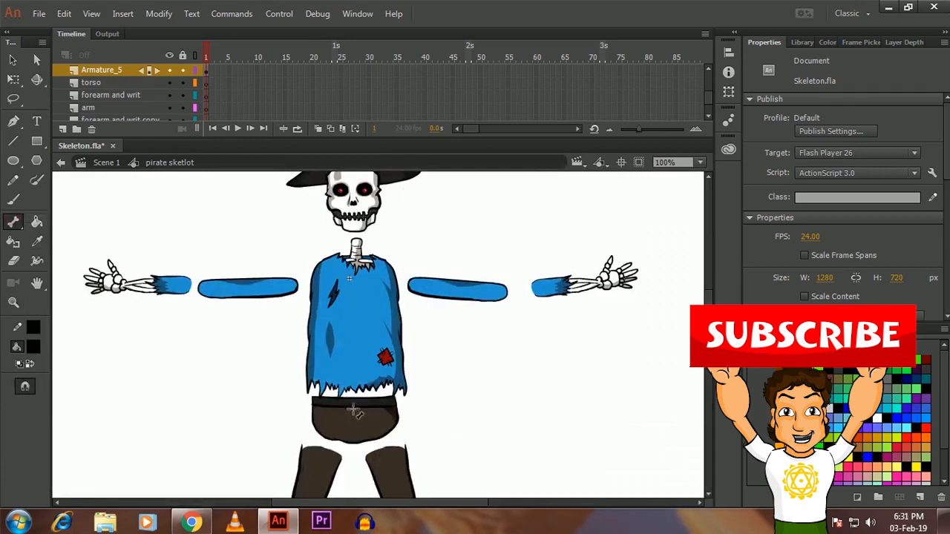
drag(355, 414, 356, 225)
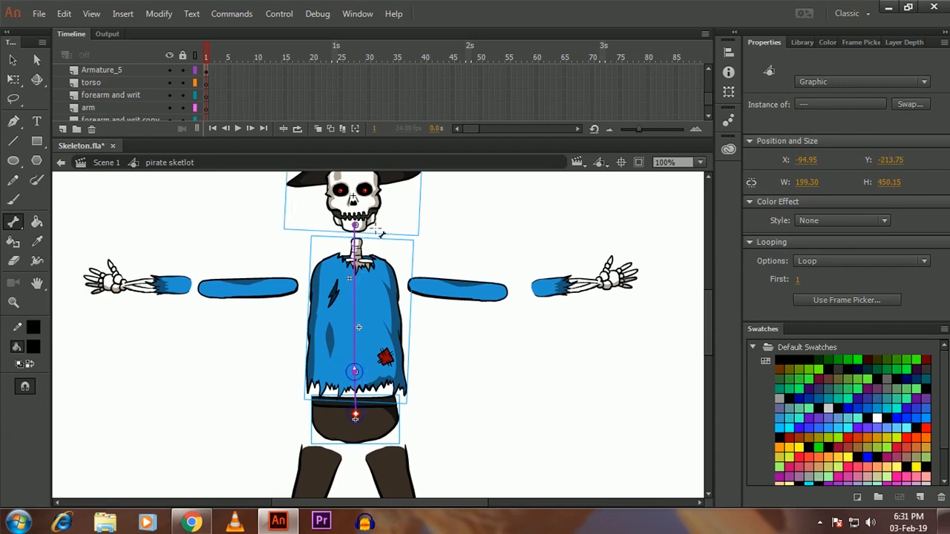
key(z)
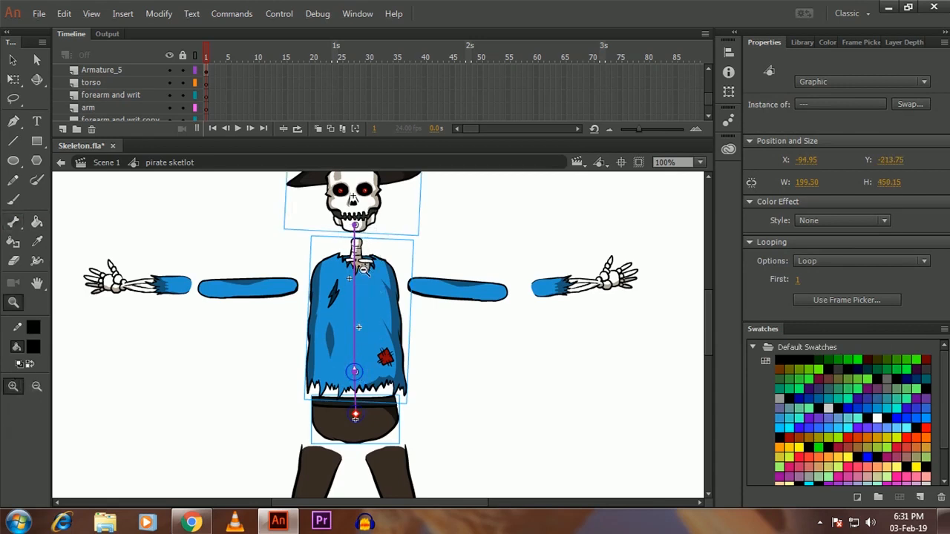
- Rename the armature layer linking the torso, body and head as body, and save the file
mouse_move(363, 313)
mouse_down()
mouse_move(411, 409)
mouse_move(350, 324)
mouse_up()
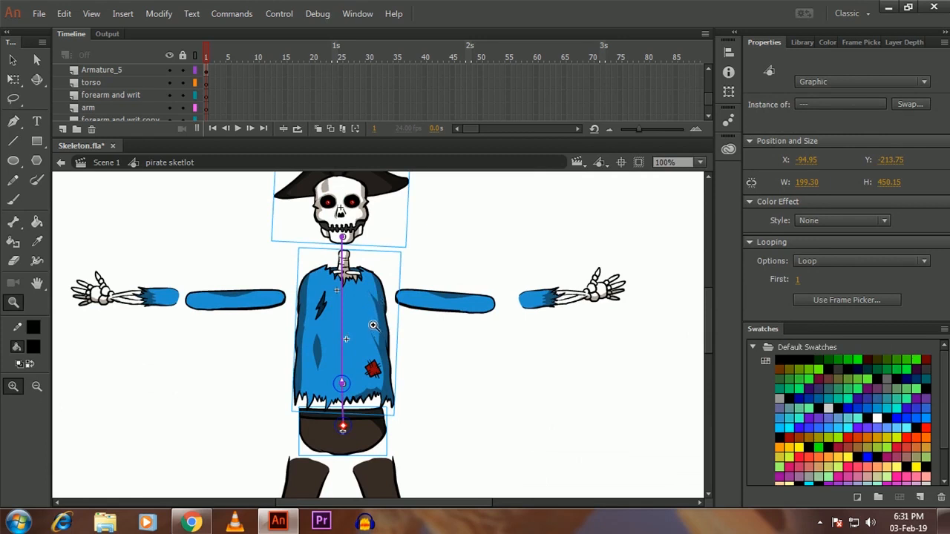
drag(353, 263, 375, 311)
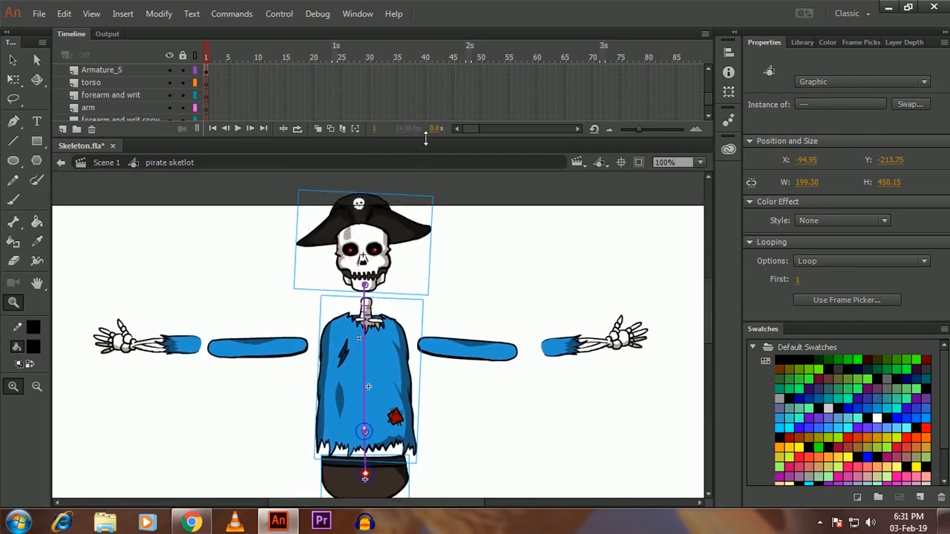
drag(425, 140, 420, 190)
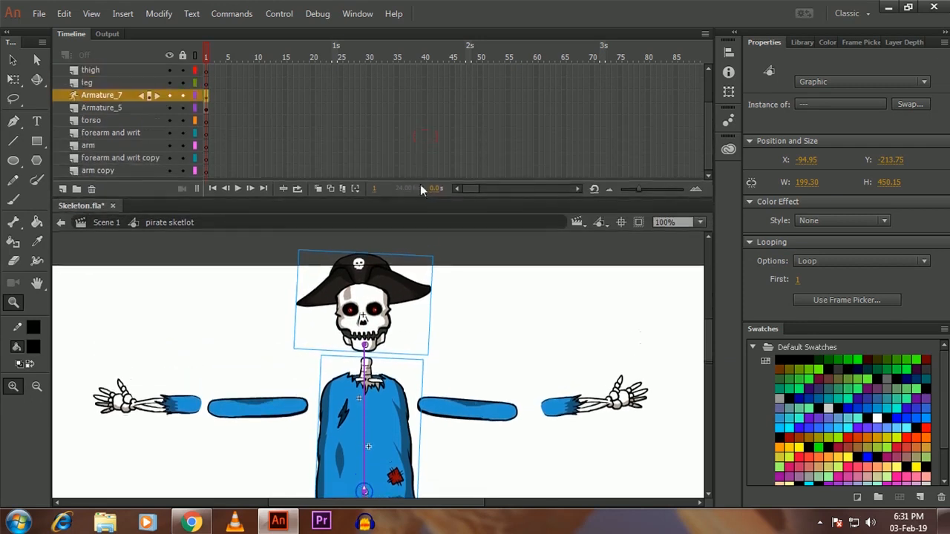
double_click(104, 95)
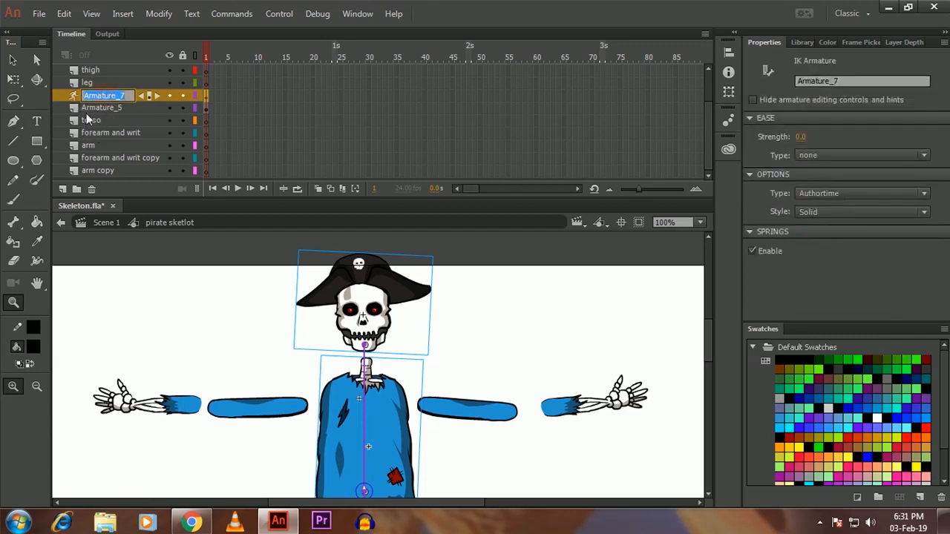
text(body)
key(Return)
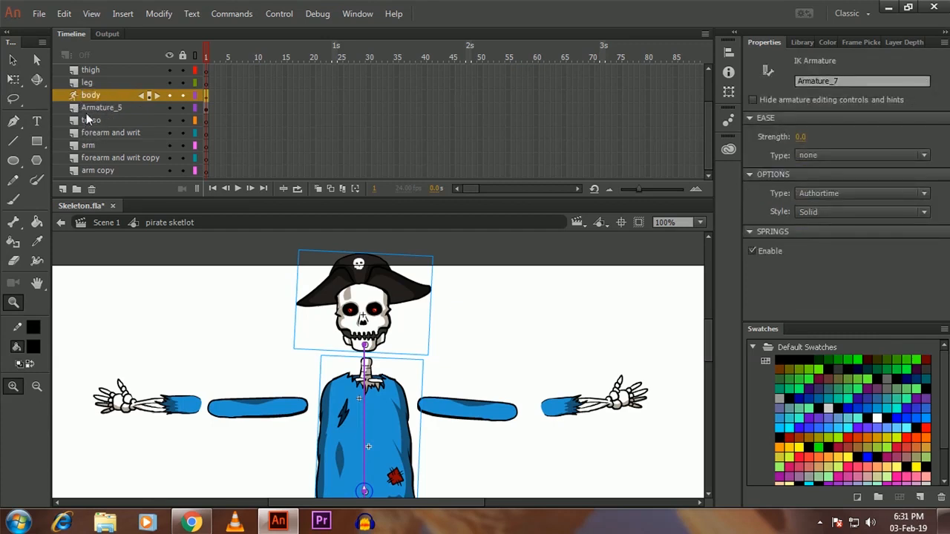
key(ctrl+s)
drag(404, 331, 365, 258)
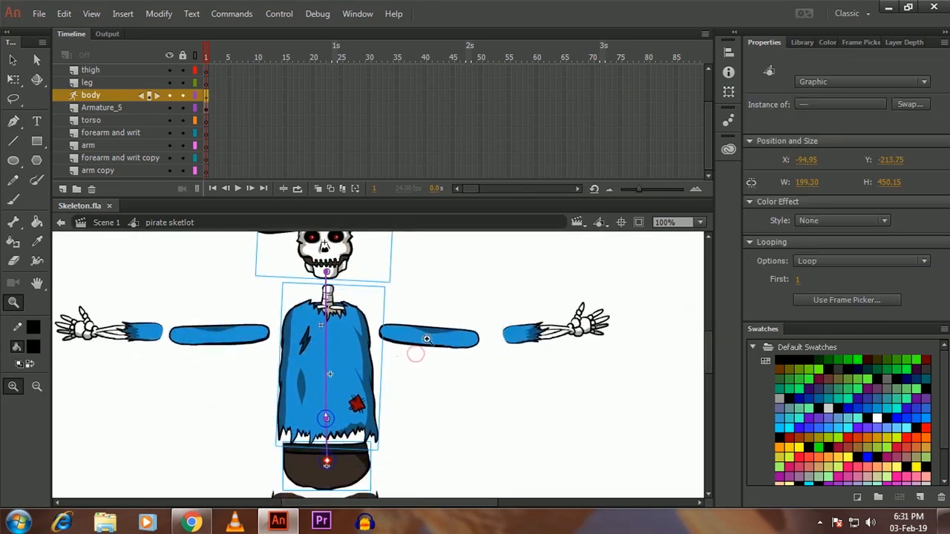
drag(377, 407, 373, 315)
alt+click(369, 325)
click(377, 326)
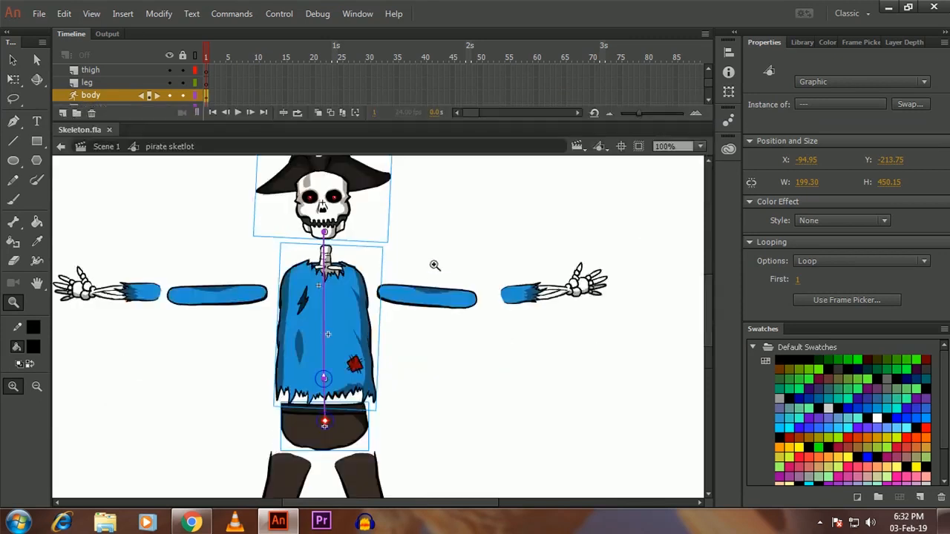
click(425, 279)
key(m)
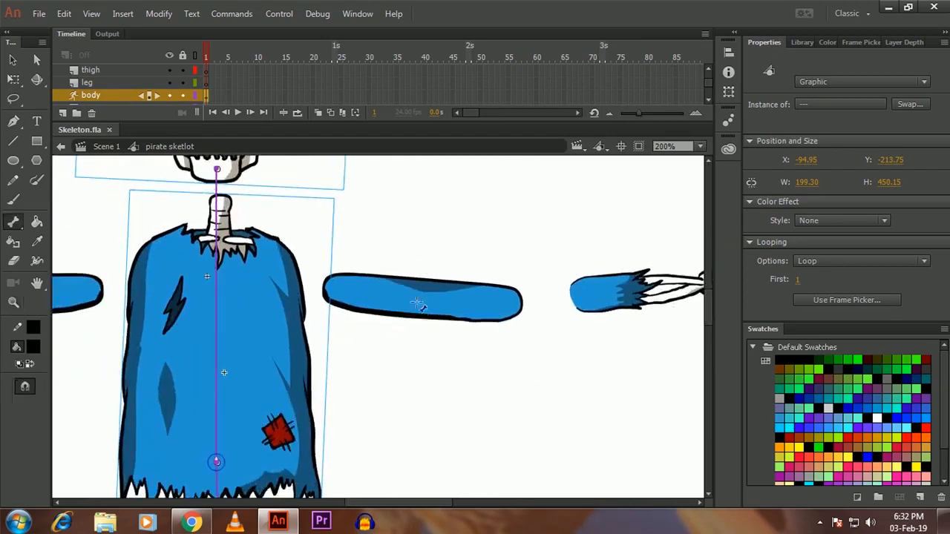
drag(349, 319, 388, 317)
key(z)
alt+click(321, 281)
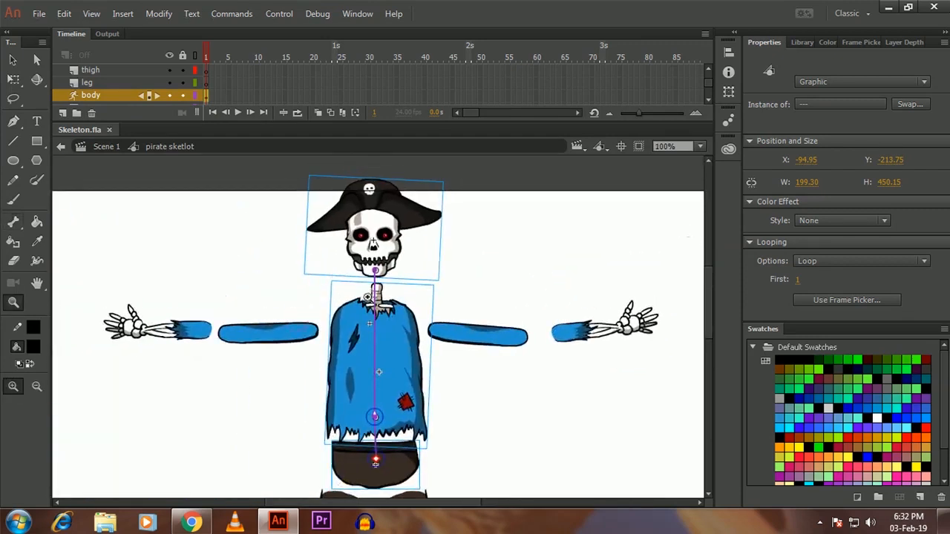
key(ctrl+z)
key(ctrl+z)
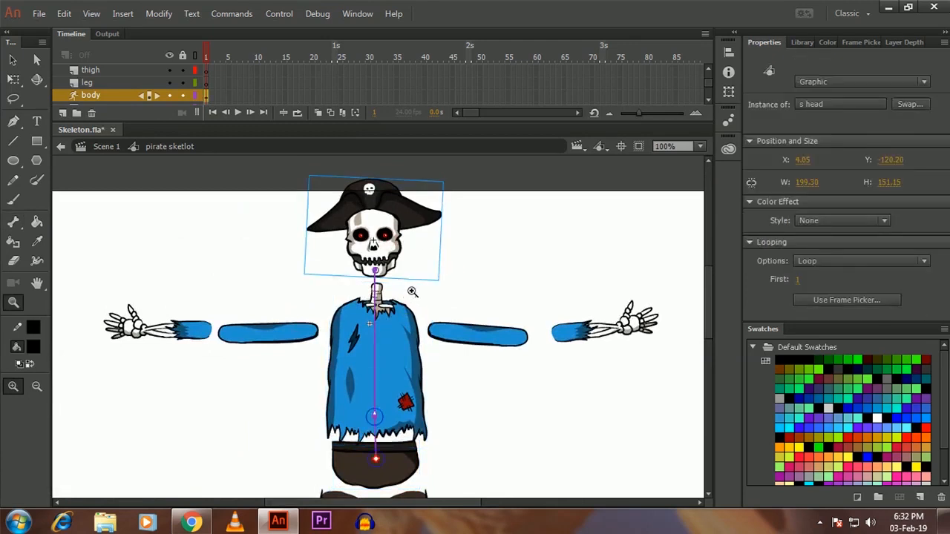
- Connect the character's left upper arm to its forearm with the Bone tool, starting from the shoulder pivot
key(m)
drag(400, 335, 289, 282)
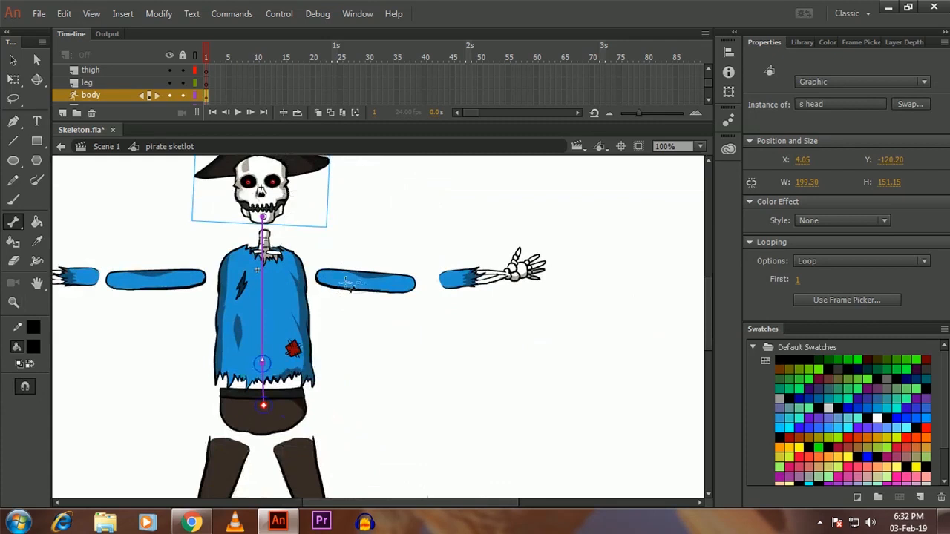
key(z)
click(346, 272)
ctrl+click(376, 306)
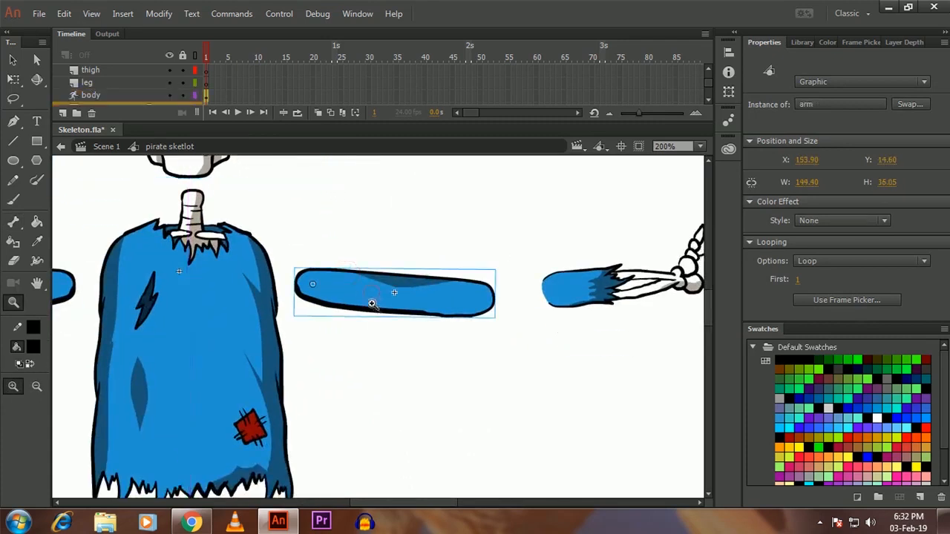
key(m)
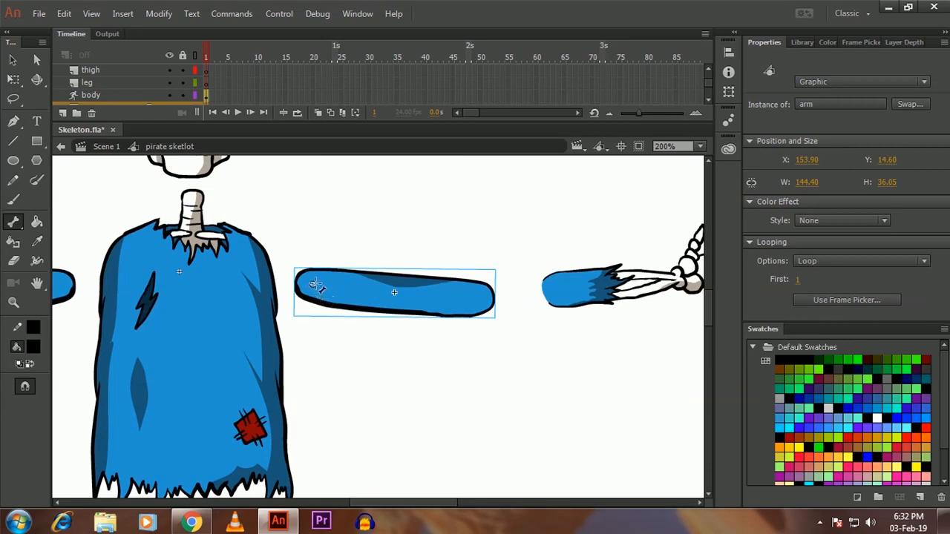
drag(312, 284, 482, 303)
drag(313, 284, 469, 327)
drag(407, 377, 281, 331)
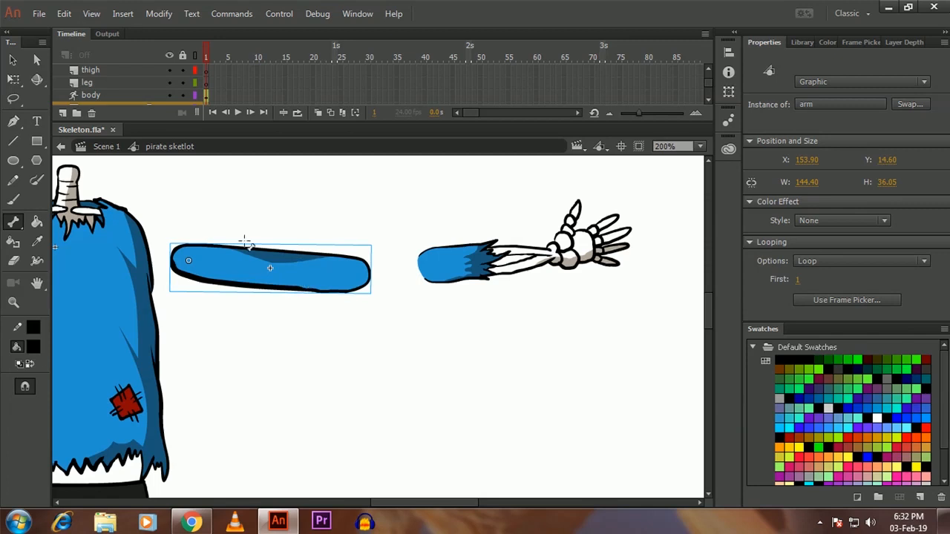
drag(189, 261, 429, 268)
- Connect the character's right upper arm to its forearm with the Bone tool, starting at the shoulder end
key(z)
alt+click(346, 318)
drag(333, 363, 396, 307)
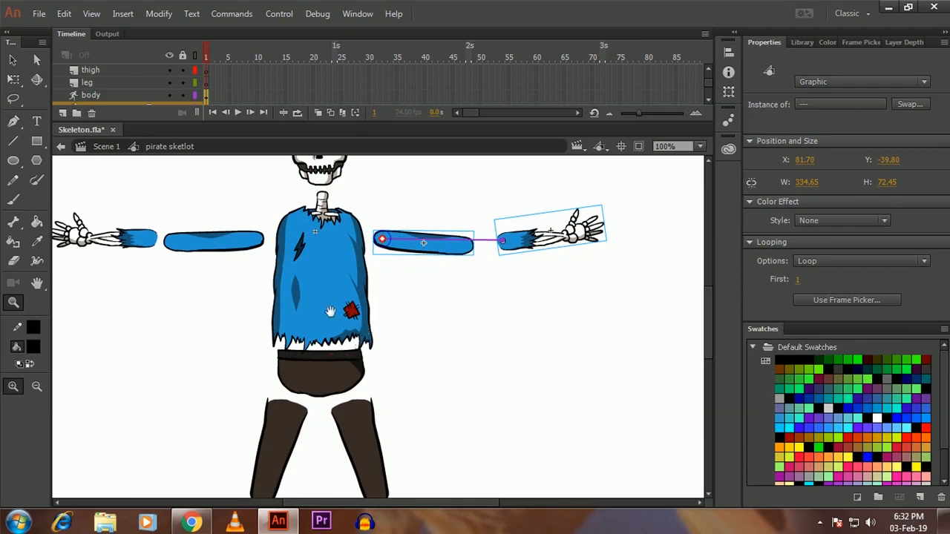
drag(323, 305, 419, 350)
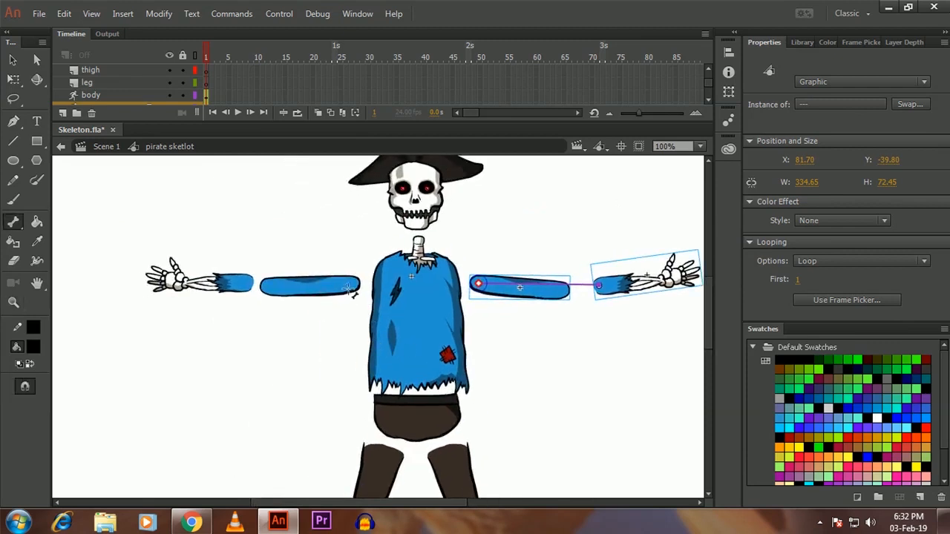
drag(356, 288, 241, 286)
- Connect each thigh to its lower leg with the Bone tool, from hip to knee, and clear the selection
drag(292, 352, 273, 310)
drag(292, 358, 231, 241)
drag(256, 316, 276, 265)
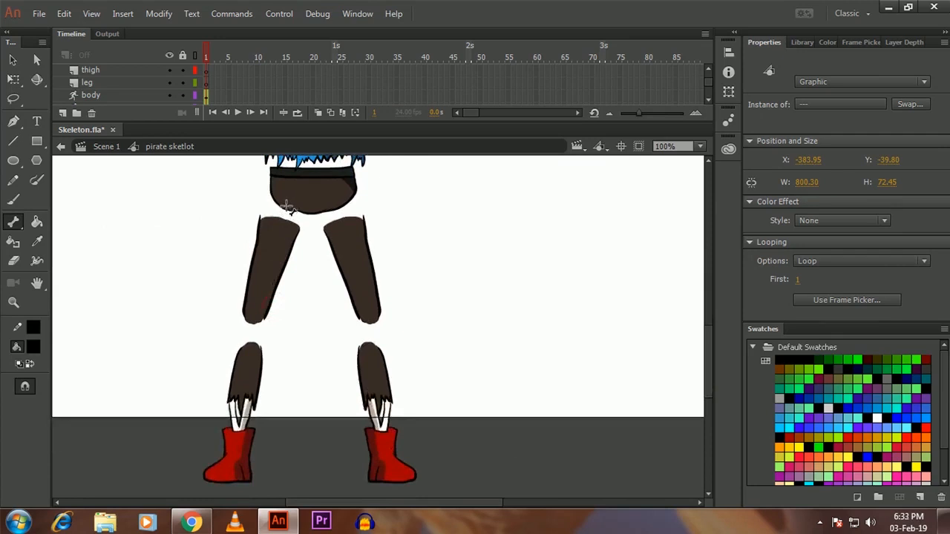
mouse_move(313, 187)
mouse_down()
mouse_move(282, 234)
mouse_move(280, 194)
mouse_move(262, 293)
mouse_move(249, 310)
mouse_up()
key(ctrl+z)
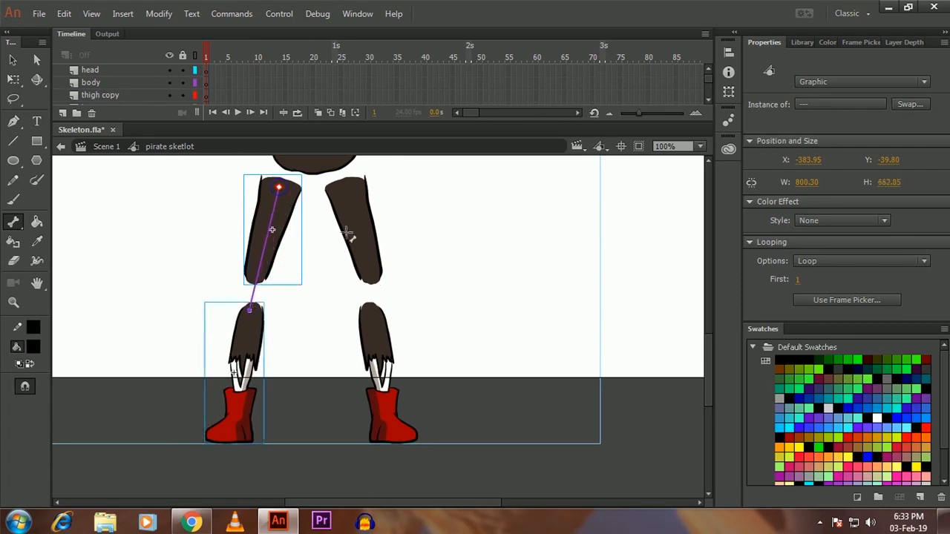
mouse_move(347, 187)
mouse_down()
mouse_move(364, 227)
mouse_move(373, 314)
mouse_up()
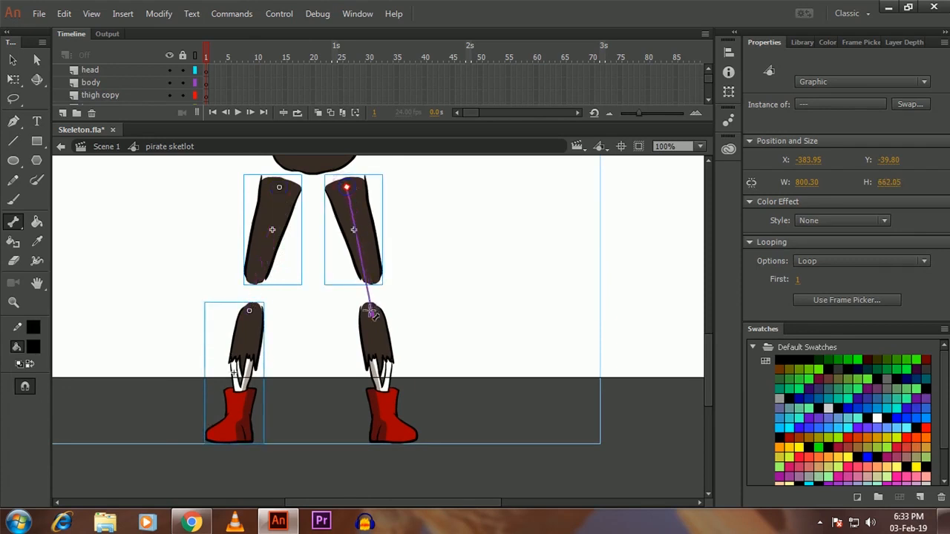
key(z)
alt+click(360, 273)
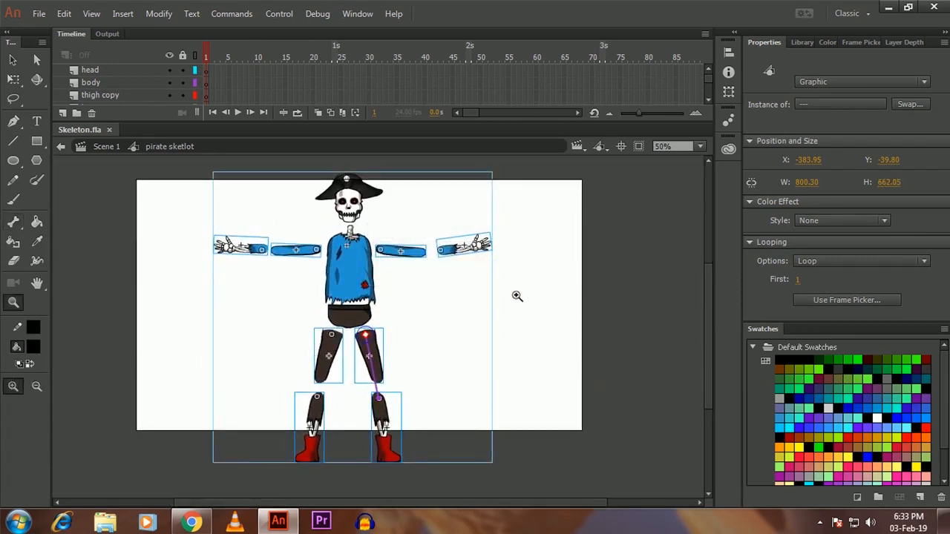
key(ctrl+shift+a)
- Examine the separate armatures of the body, both arms and both legs by selecting a piece of each
click(391, 294)
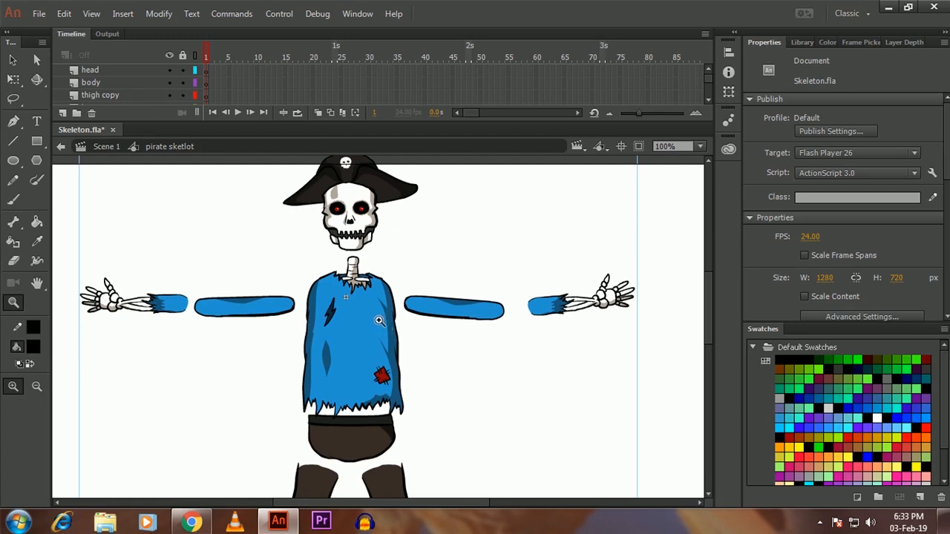
drag(358, 302, 386, 290)
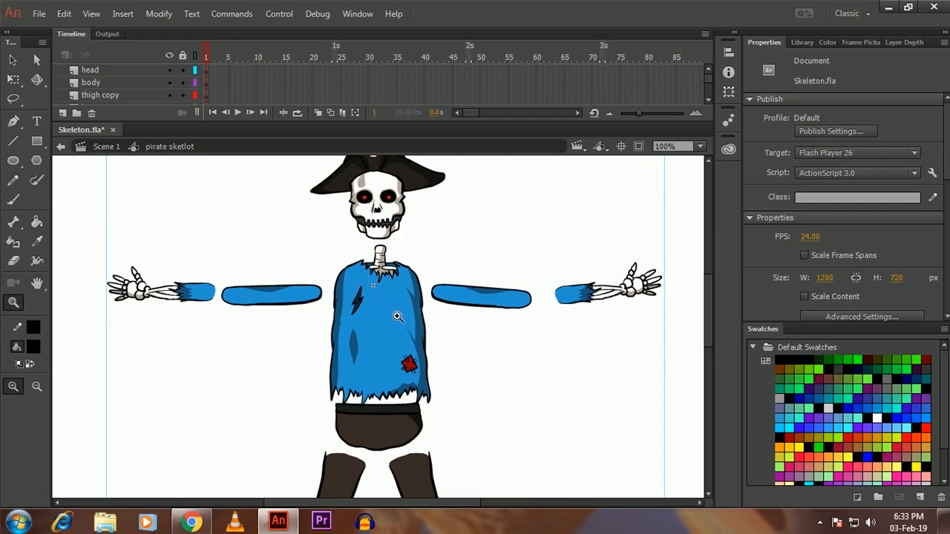
key(v)
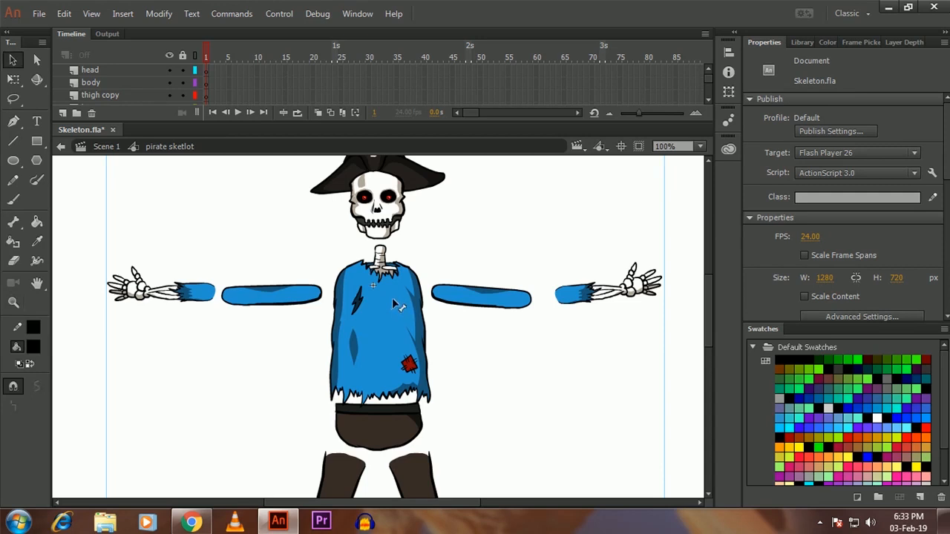
key(q)
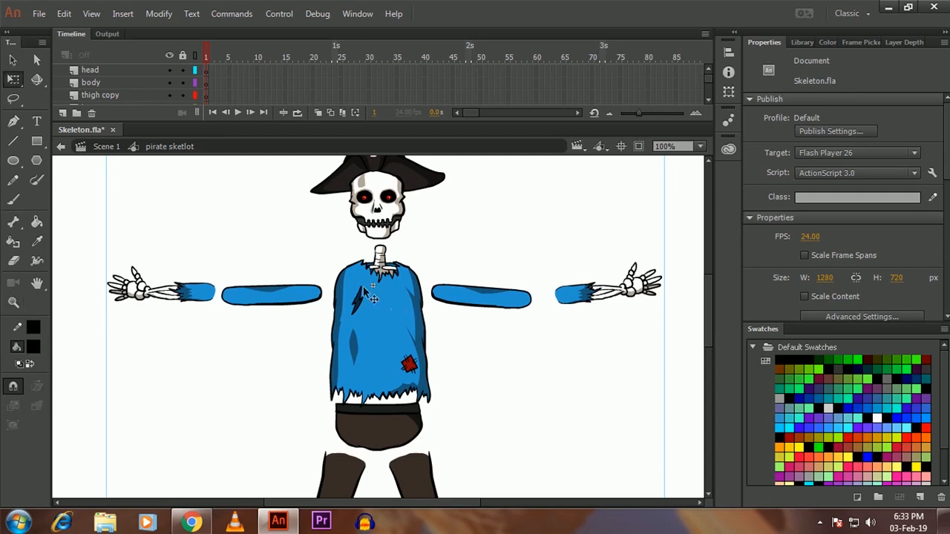
click(12, 62)
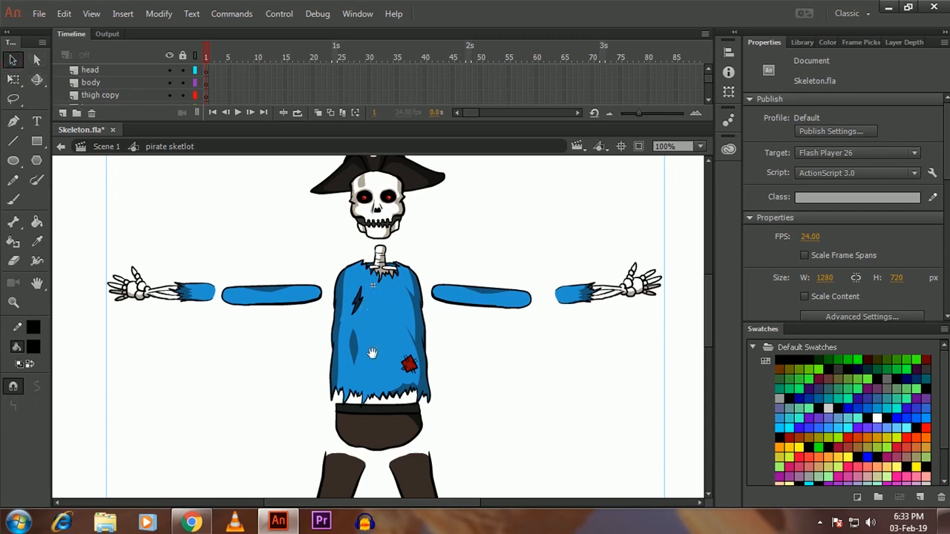
drag(373, 353, 363, 308)
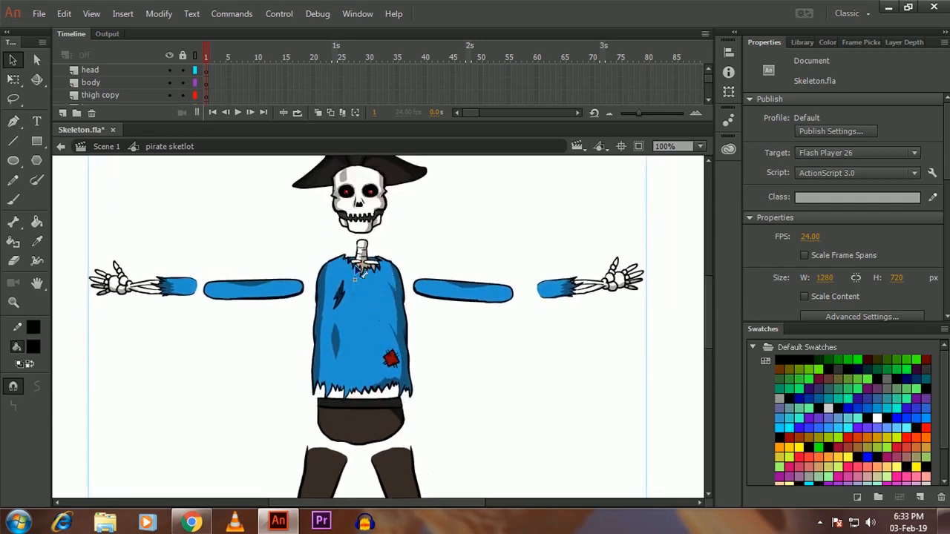
drag(365, 302, 363, 327)
click(381, 308)
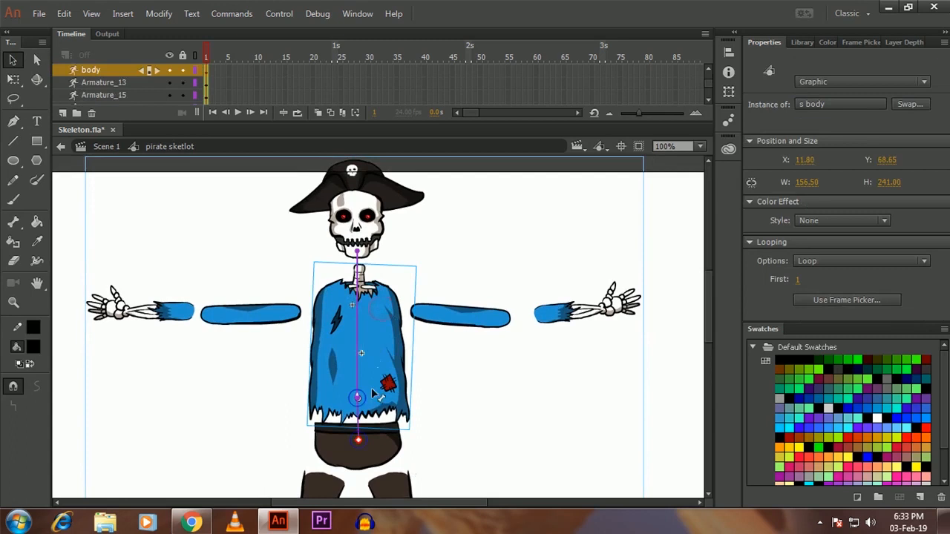
scroll(374, 356, down, 1)
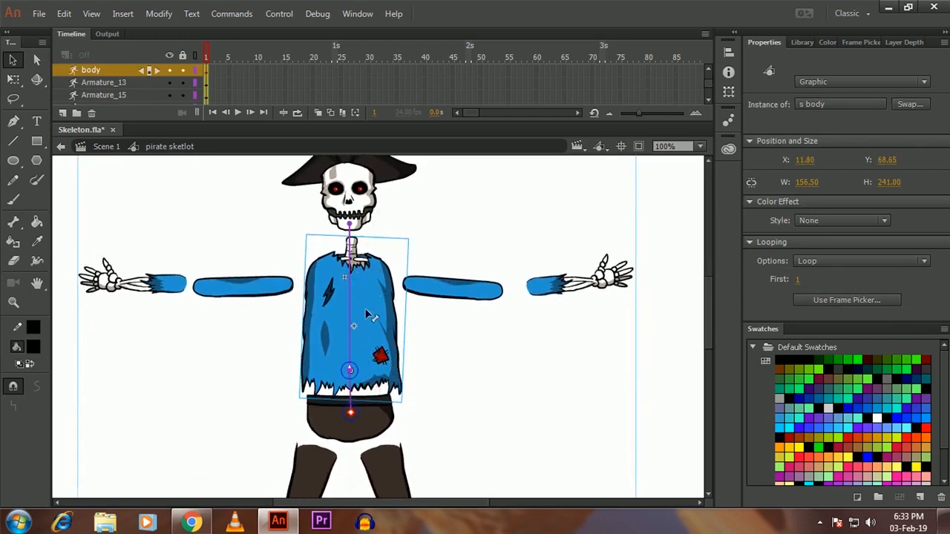
click(452, 291)
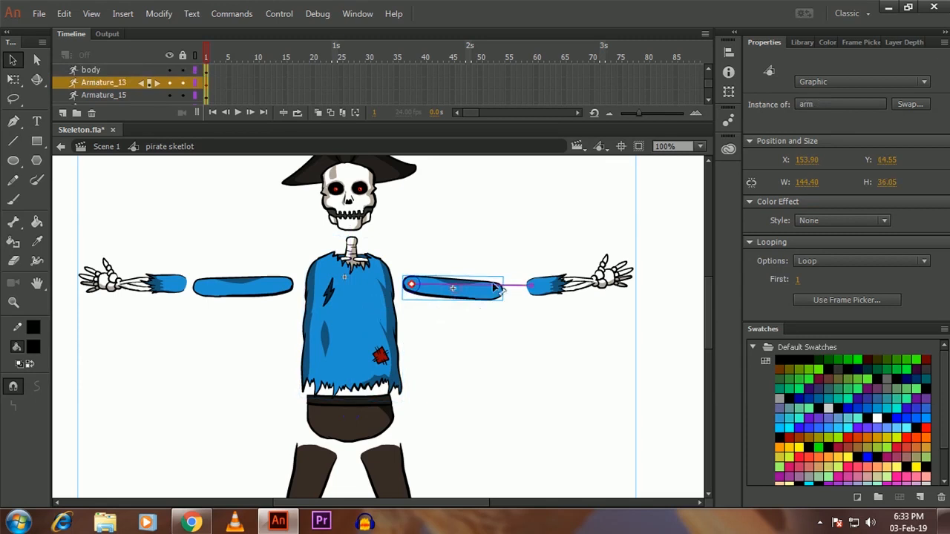
click(265, 289)
drag(303, 384, 258, 255)
click(265, 364)
click(350, 353)
drag(314, 366, 327, 385)
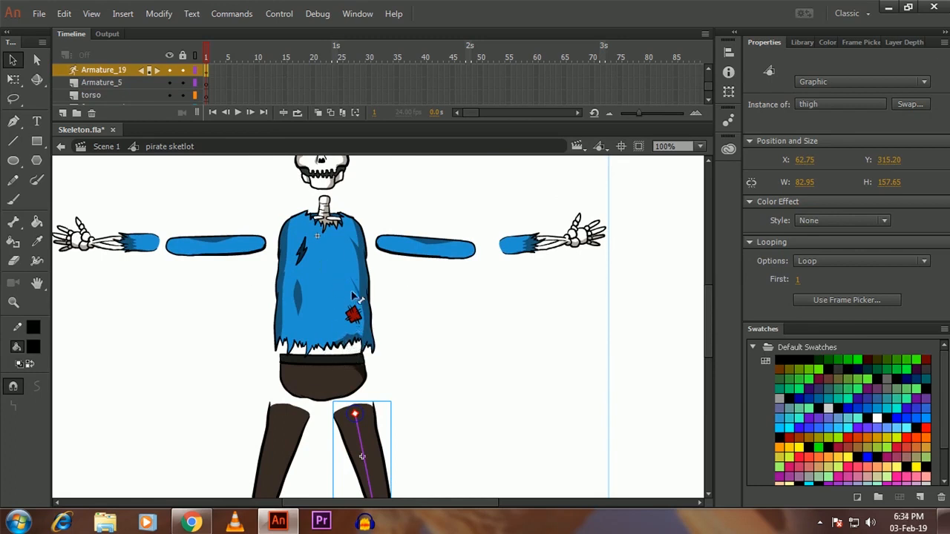
- Enlarge the timeline area and rename the armature layer of the character's left arm as "left hand"
drag(330, 288, 337, 337)
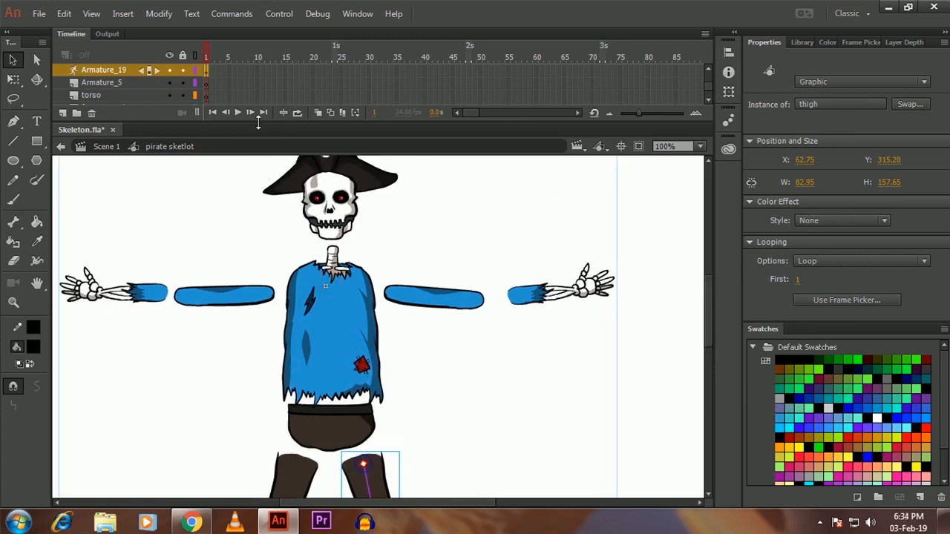
drag(258, 122, 263, 180)
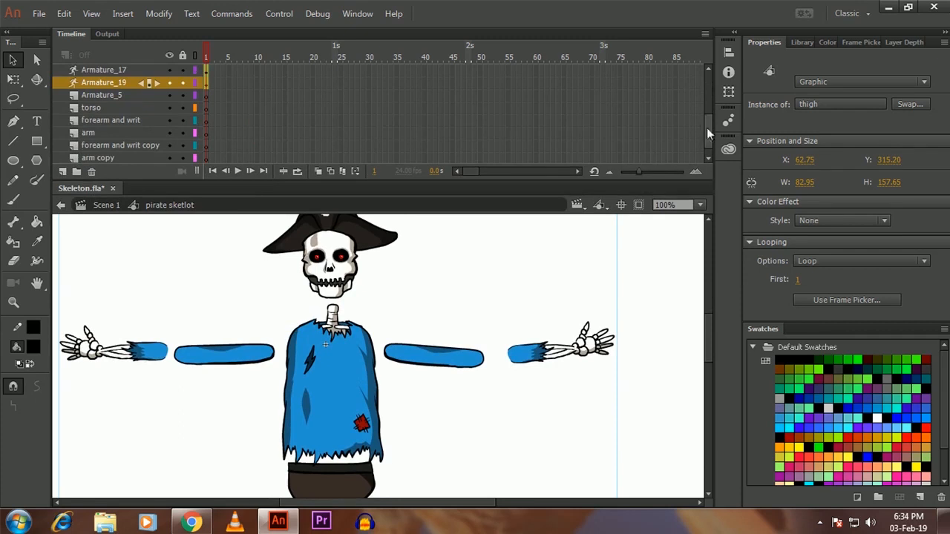
drag(707, 128, 708, 101)
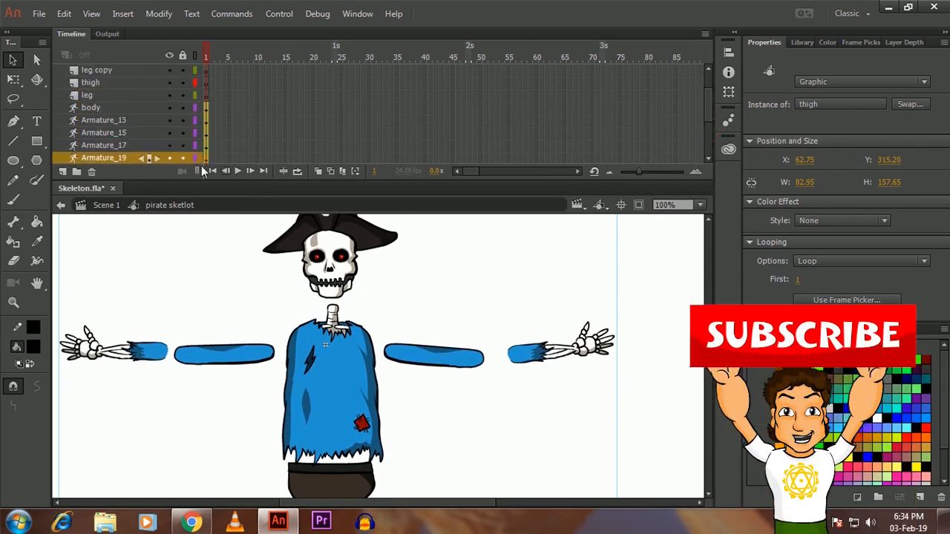
click(146, 107)
click(107, 123)
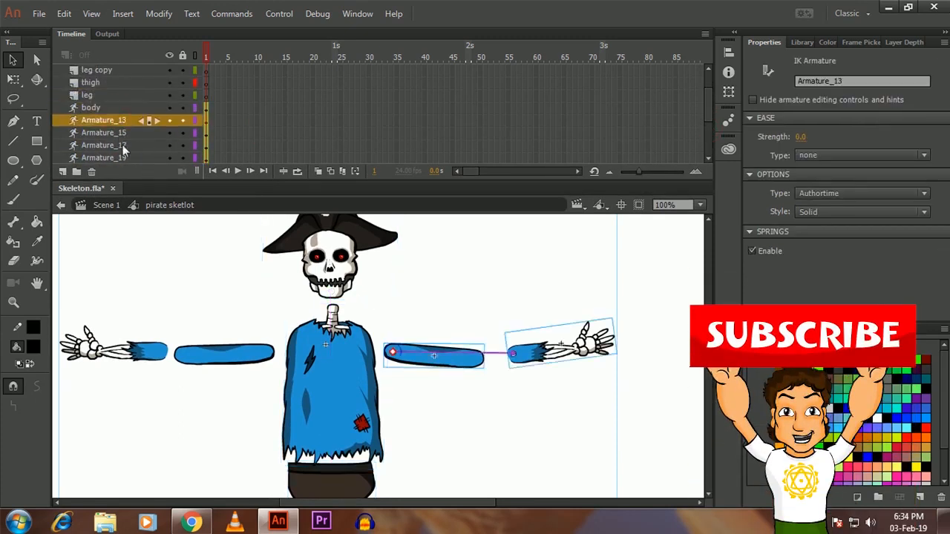
double_click(110, 117)
text(left)
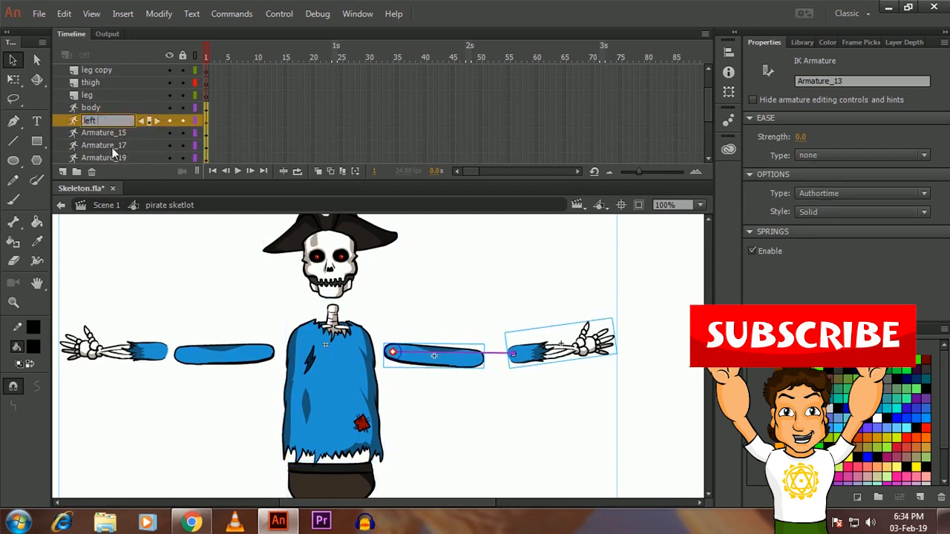
text( hand)
- Rename the armature layer of the character's right arm as "right hand"
click(102, 134)
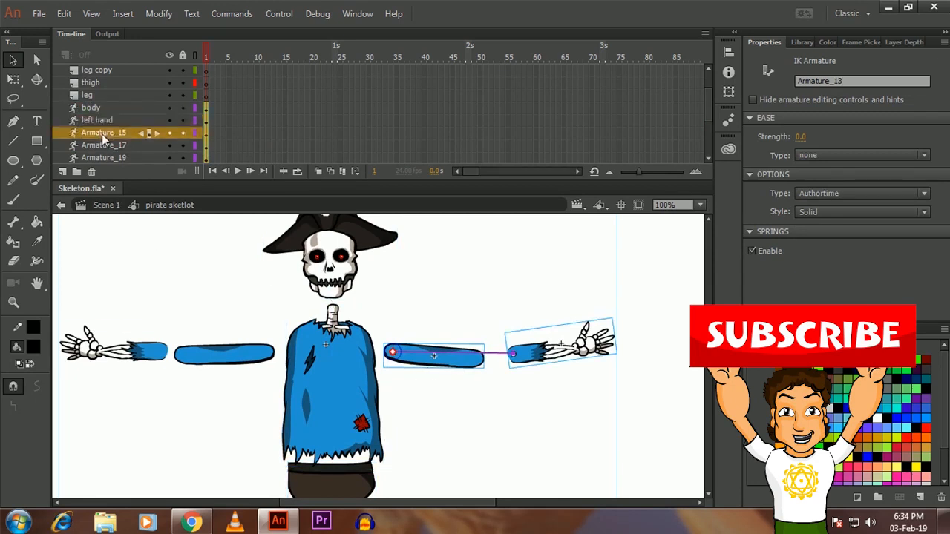
double_click(102, 133)
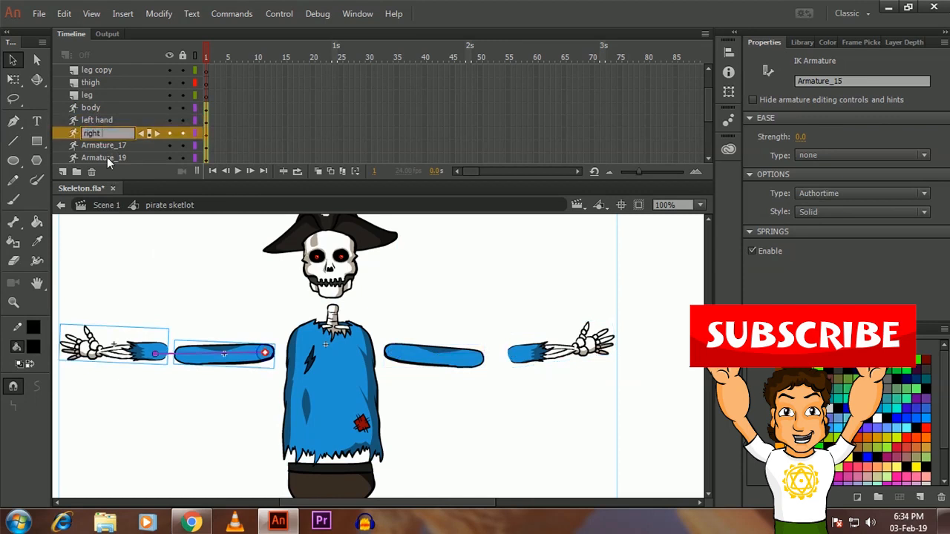
key(Return)
- Rename the armature layer of the character's right thigh and lower leg as "right leg"
click(92, 144)
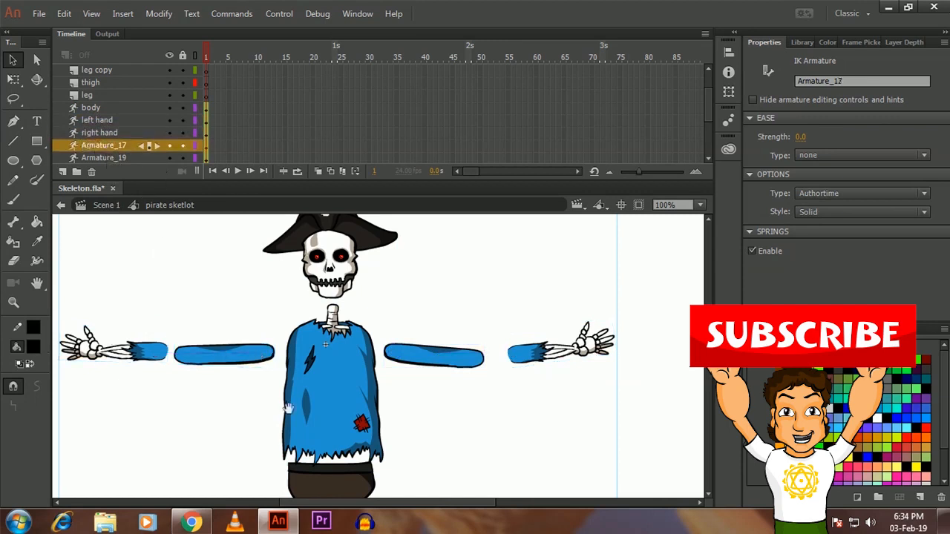
drag(291, 409, 287, 205)
double_click(102, 146)
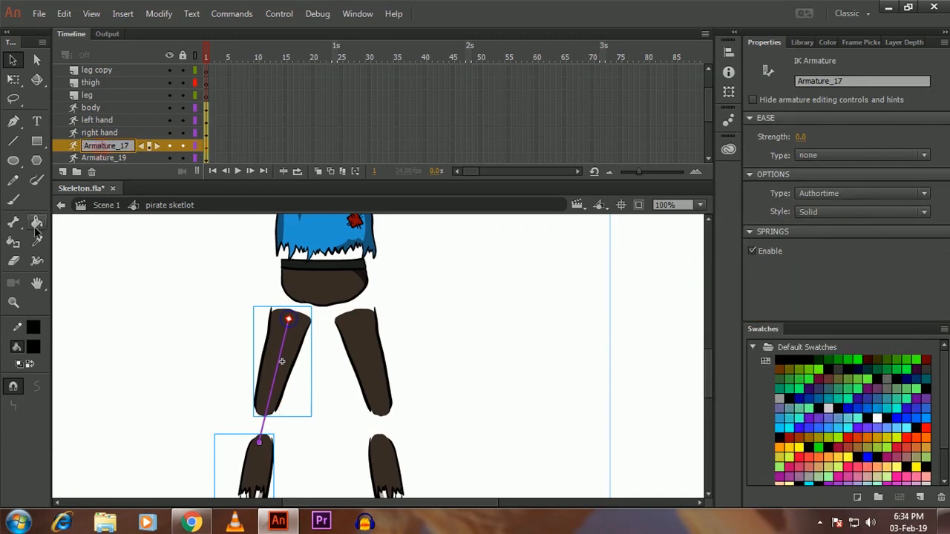
key(BackSpace)
key(BackSpace)
key(BackSpace)
key(BackSpace)
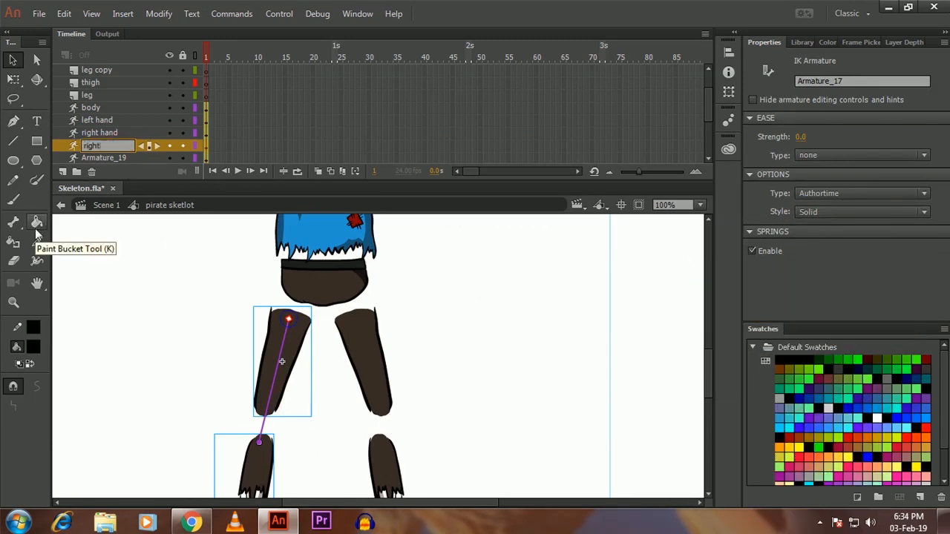
text(right leg)
key(Return)
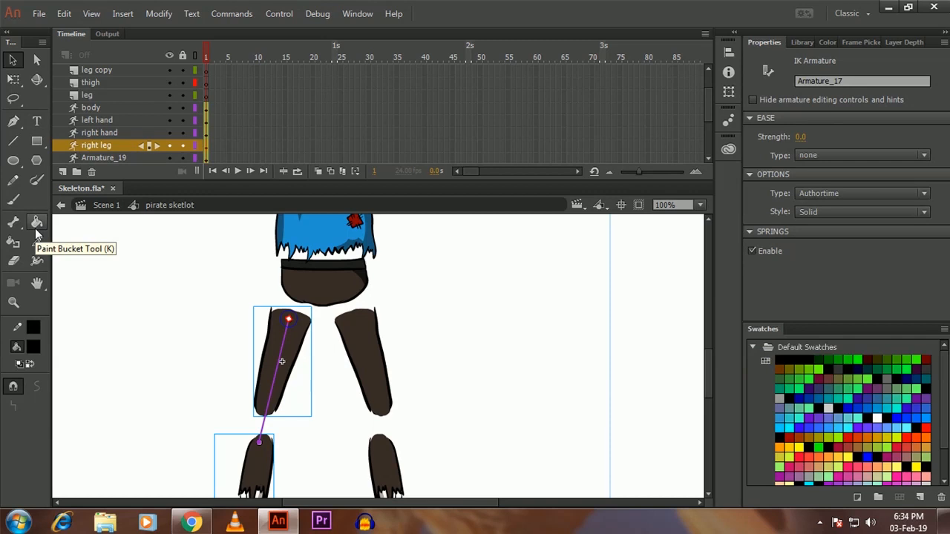
- Rename the last armature layer, holding the character's left thigh and lower leg, as "left leg"
double_click(101, 158)
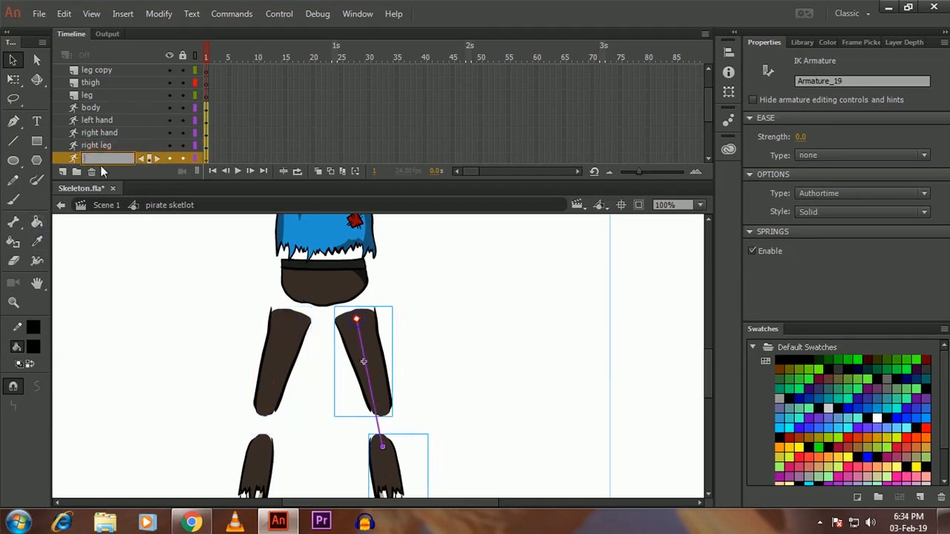
text(left leg)
key(Return)
- Examine the whole character's armatures by selecting the shirt body and the right upper arm
key(z)
alt+click(372, 327)
drag(328, 341, 307, 360)
ctrl+click(502, 354)
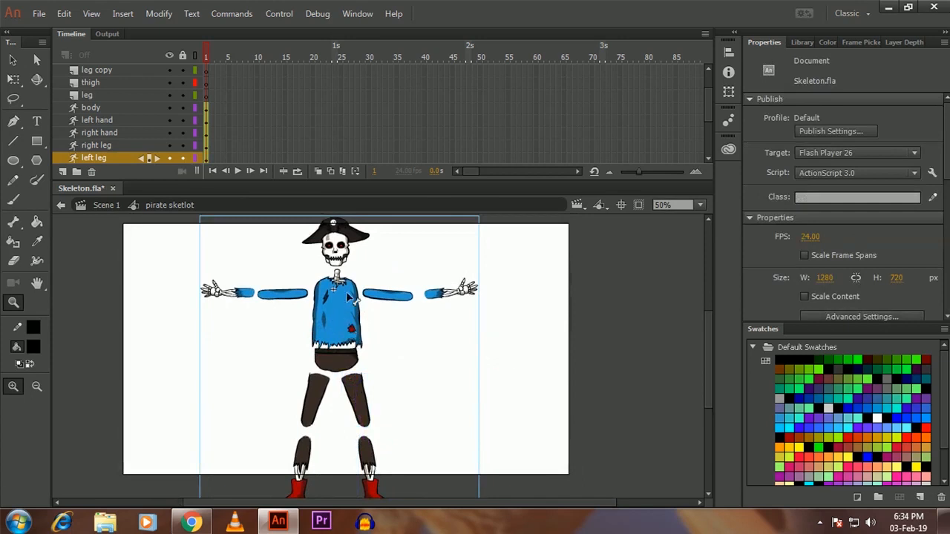
ctrl+click(358, 340)
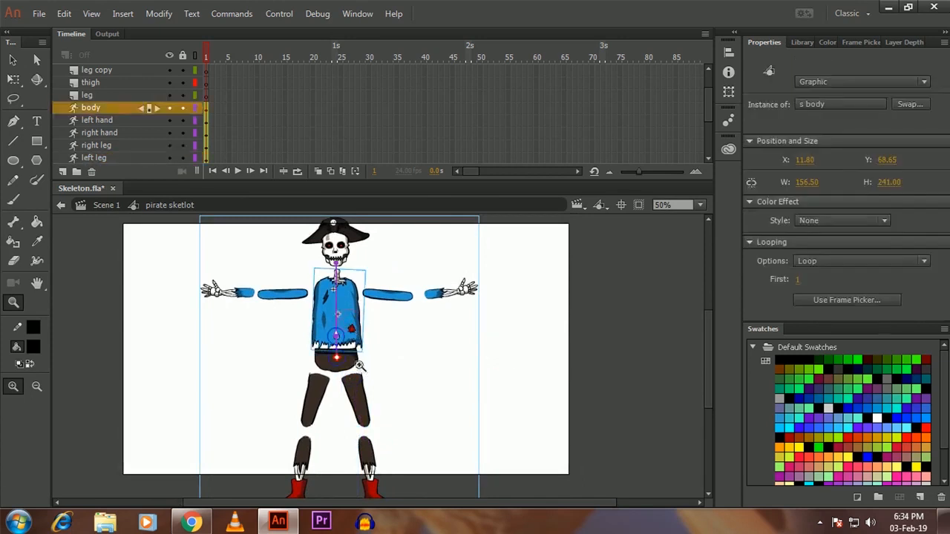
ctrl+click(511, 346)
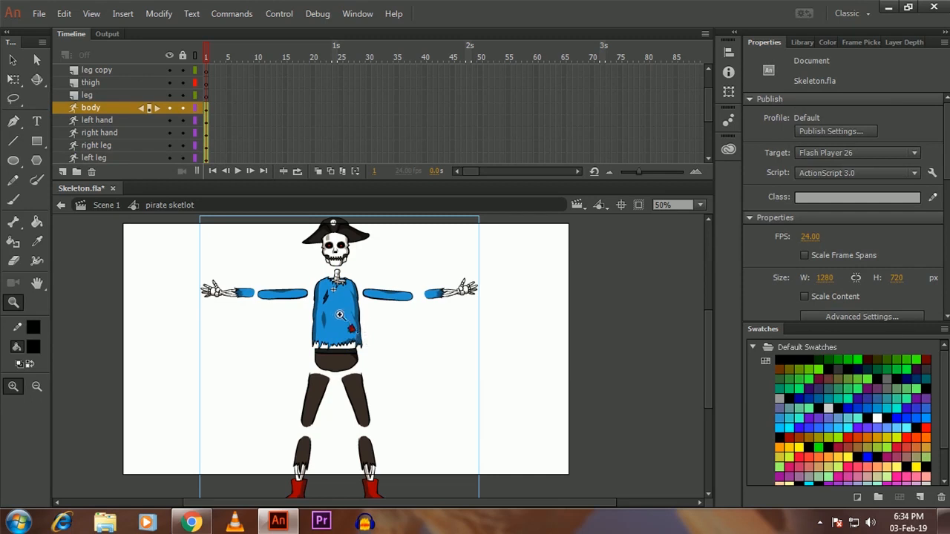
click(13, 80)
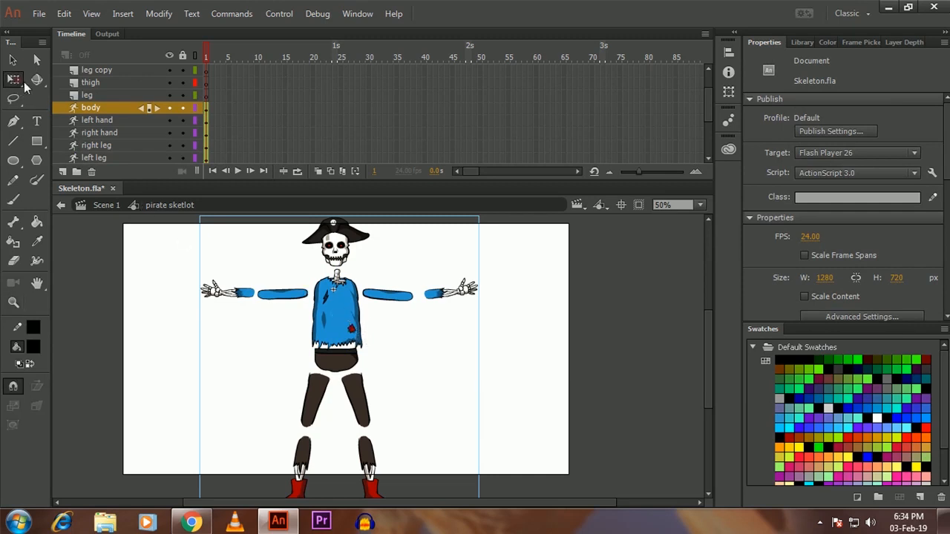
click(297, 297)
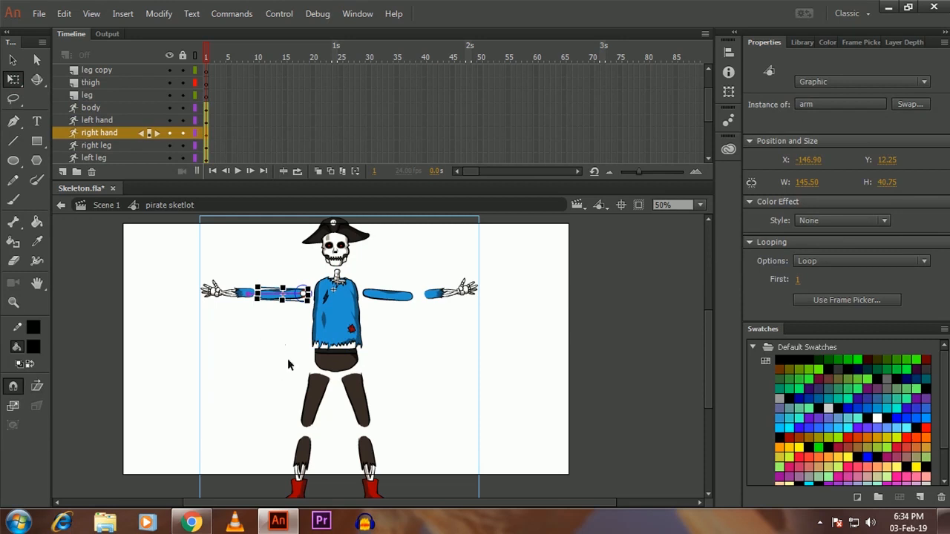
- Move the skull down onto the neck of the body with the Free Transform tool
key(z)
click(350, 284)
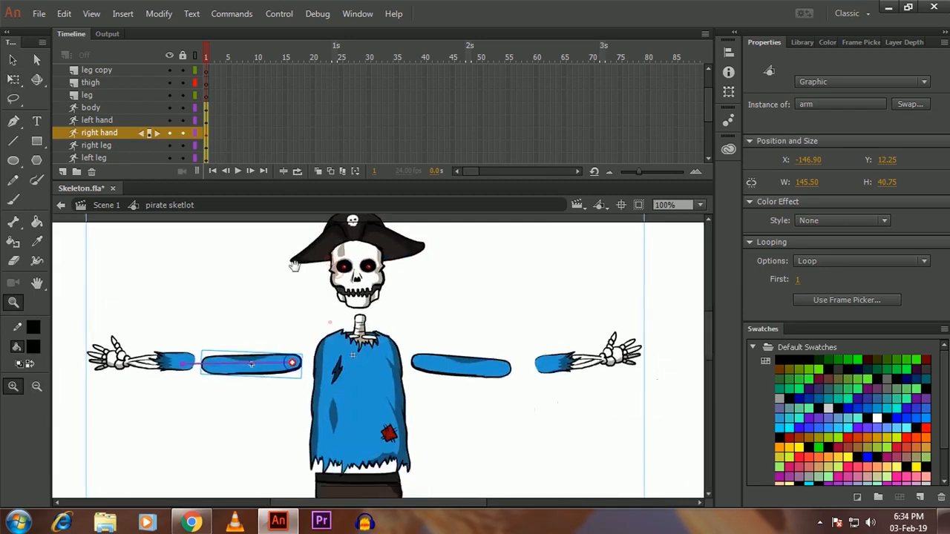
click(351, 282)
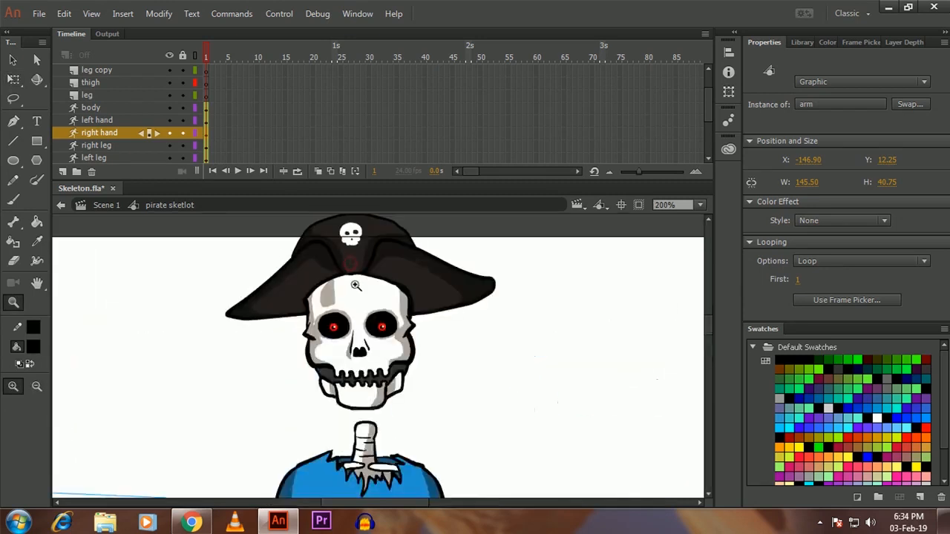
key(v)
click(376, 344)
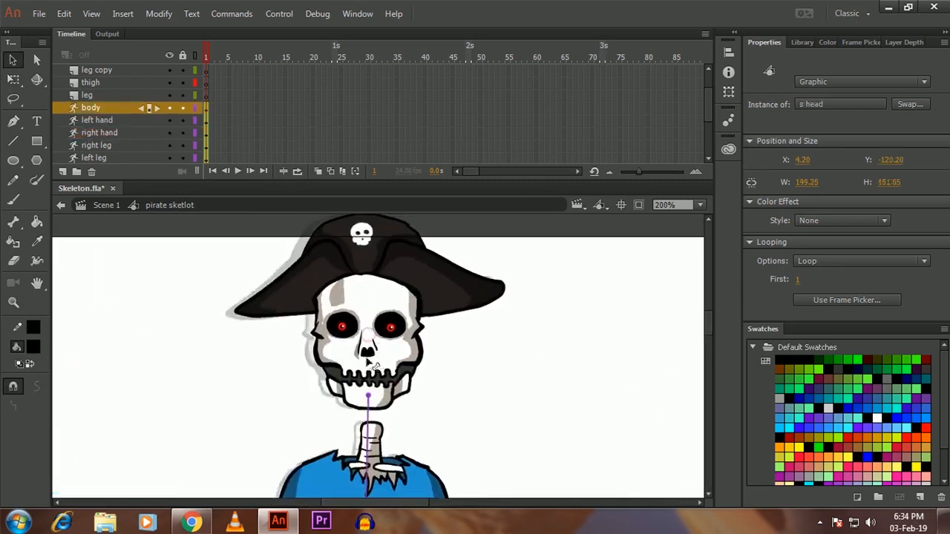
key(q)
scroll(375, 342, down, 2)
drag(373, 303, 378, 342)
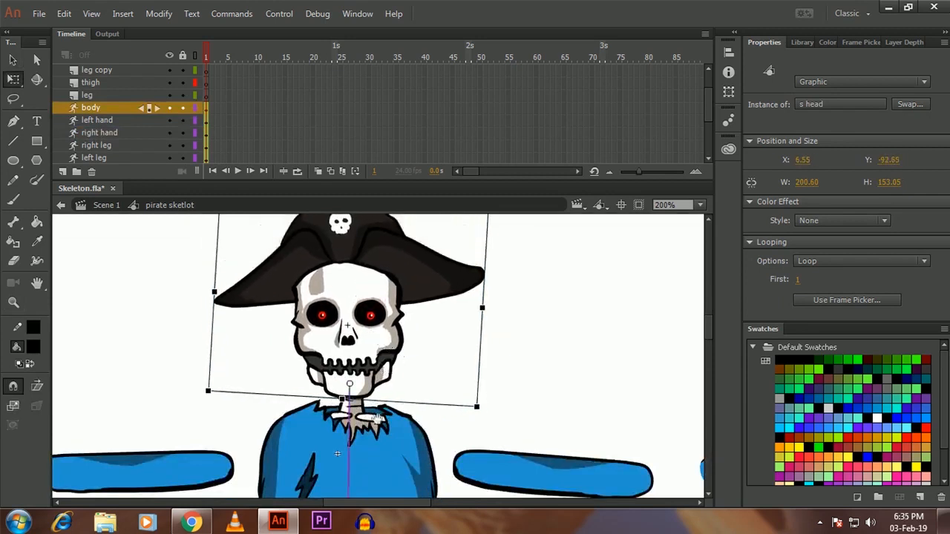
- Move the left and right upper arms inward with Free Transform so they attach at the shoulders of the shirt
scroll(379, 342, down, 5)
click(498, 350)
drag(503, 365, 449, 333)
drag(167, 348, 231, 324)
- Move the left and right forearms inward with Free Transform so they overlap the ends of the upper arms
drag(236, 410, 59, 370)
drag(519, 310, 383, 293)
drag(387, 358, 481, 345)
drag(187, 310, 285, 286)
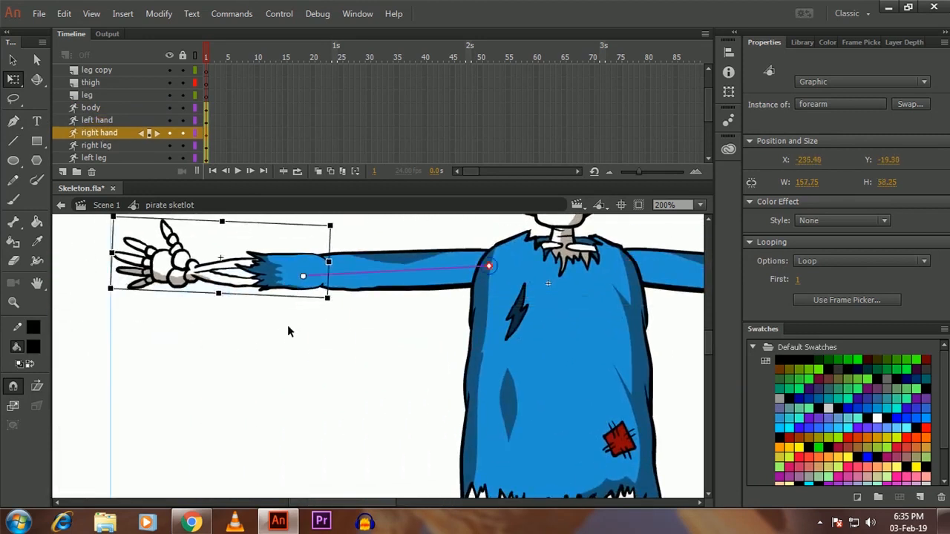
- Move the brown pelvis piece up with Free Transform so it tucks under the shirt's ragged hem
drag(396, 459, 303, 343)
drag(474, 407, 393, 335)
click(387, 363)
drag(392, 369, 389, 331)
- Move the right and left thighs up with Free Transform so their tops overlap the pelvis
drag(357, 416, 344, 369)
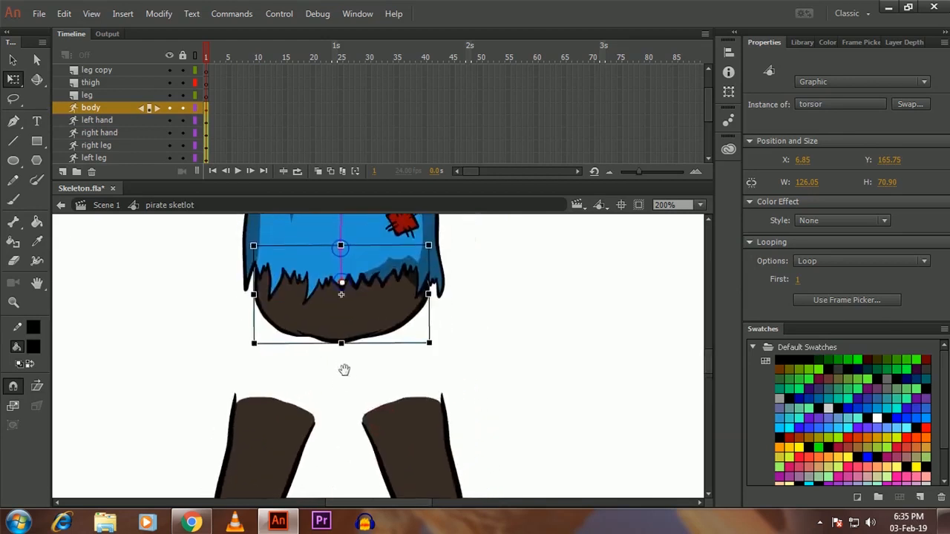
drag(271, 450, 294, 344)
drag(378, 416, 328, 367)
drag(378, 413, 361, 308)
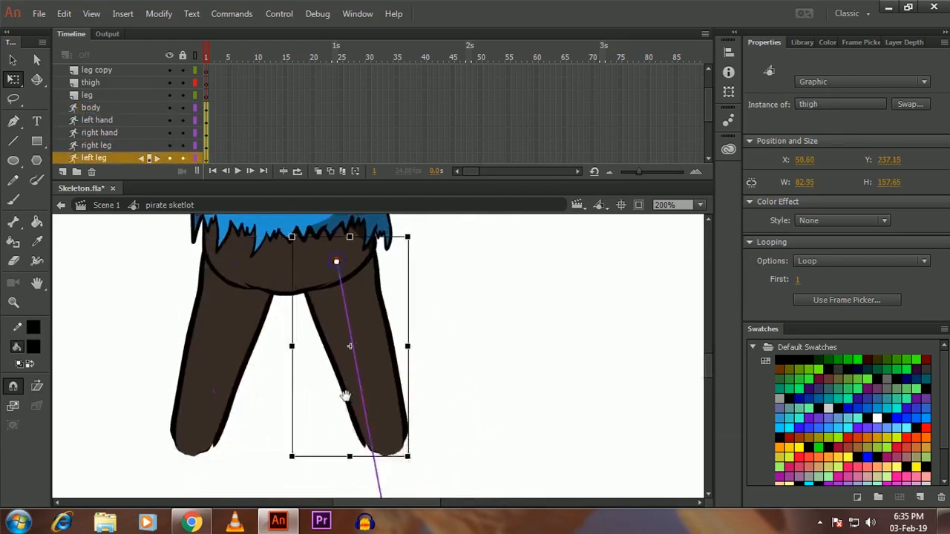
- Move the right and left lower legs up with Free Transform to meet the thighs at the knees, and clear the selection
drag(348, 422, 380, 275)
drag(353, 377, 371, 295)
drag(210, 421, 240, 246)
drag(308, 272, 275, 373)
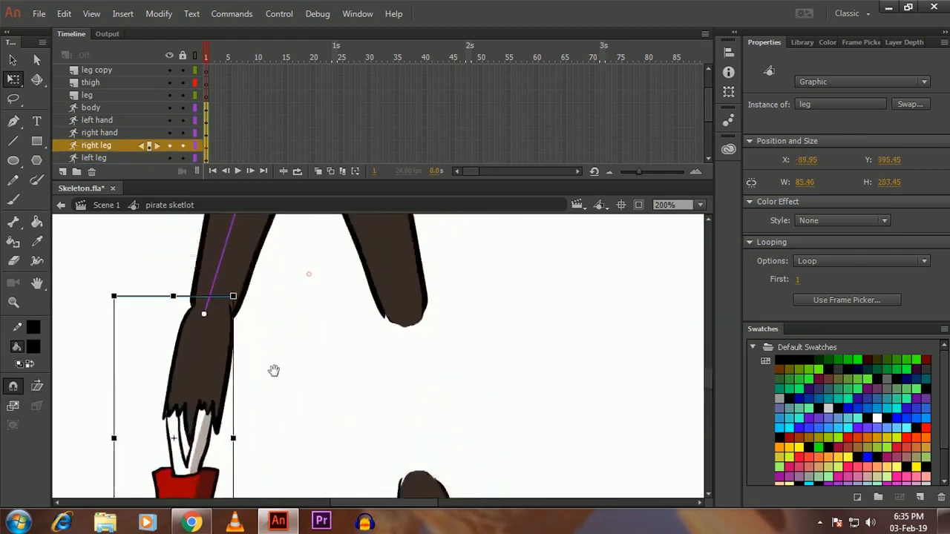
drag(211, 359, 215, 360)
drag(427, 482, 419, 321)
click(536, 314)
key(z)
alt+click(416, 324)
alt+click(417, 331)
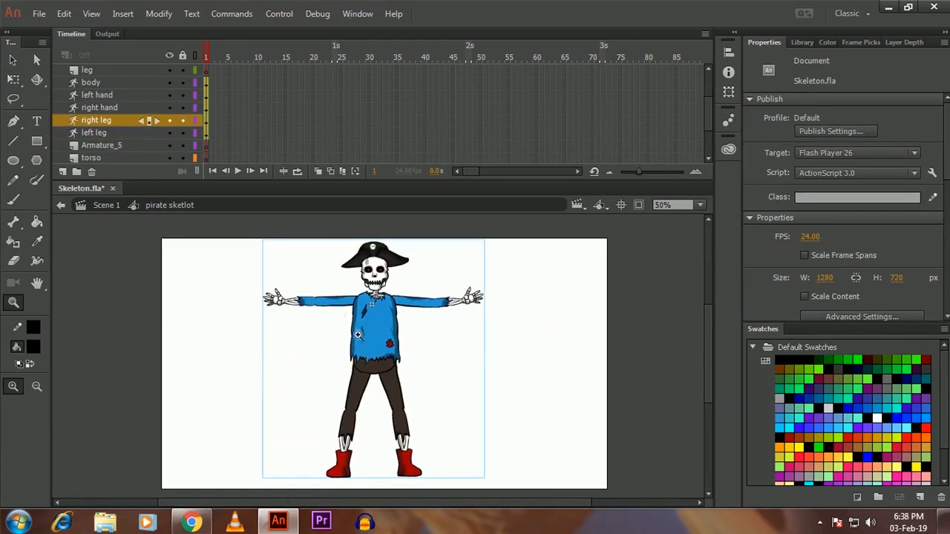
- Examine the assembled character's neck, arm, hip and knee joins, selecting the body and the right leg pieces
click(379, 342)
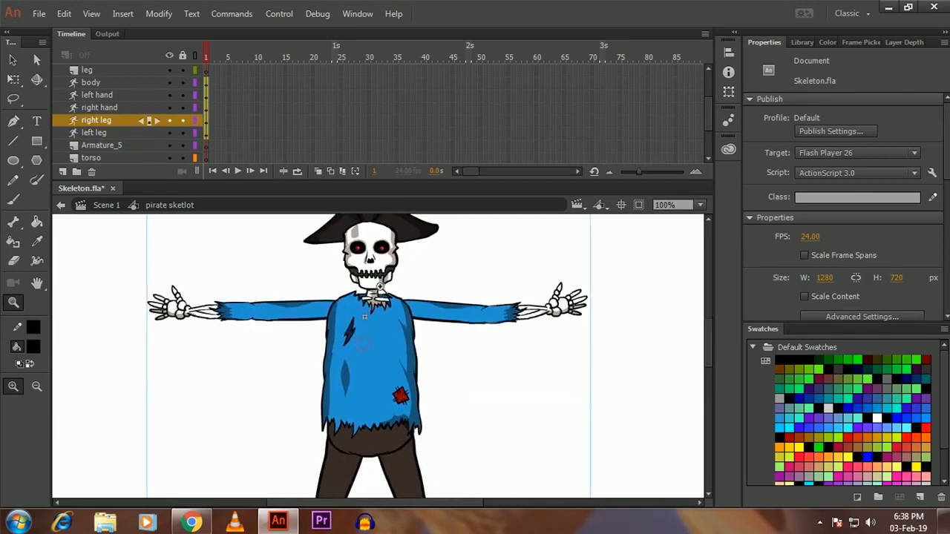
click(376, 270)
drag(379, 363, 366, 330)
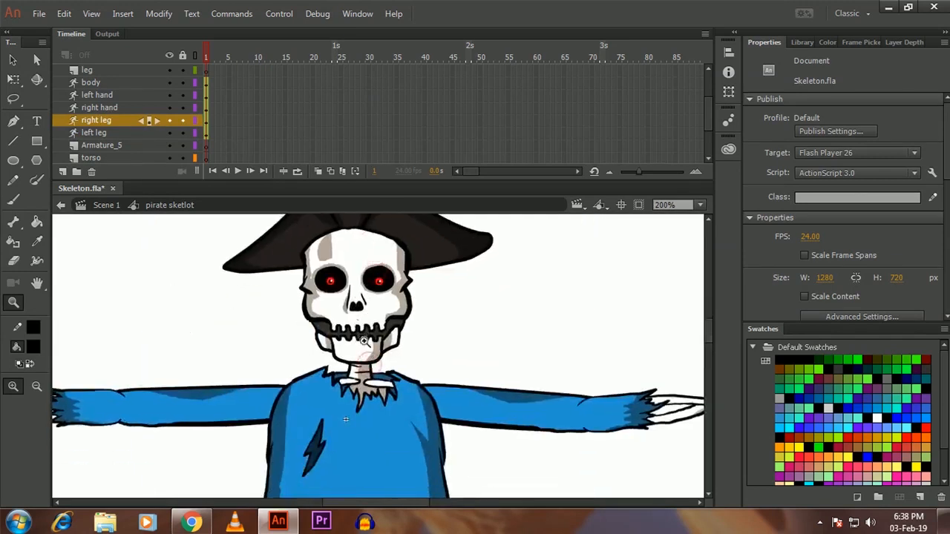
alt+click(367, 335)
drag(376, 413, 368, 364)
ctrl+click(372, 393)
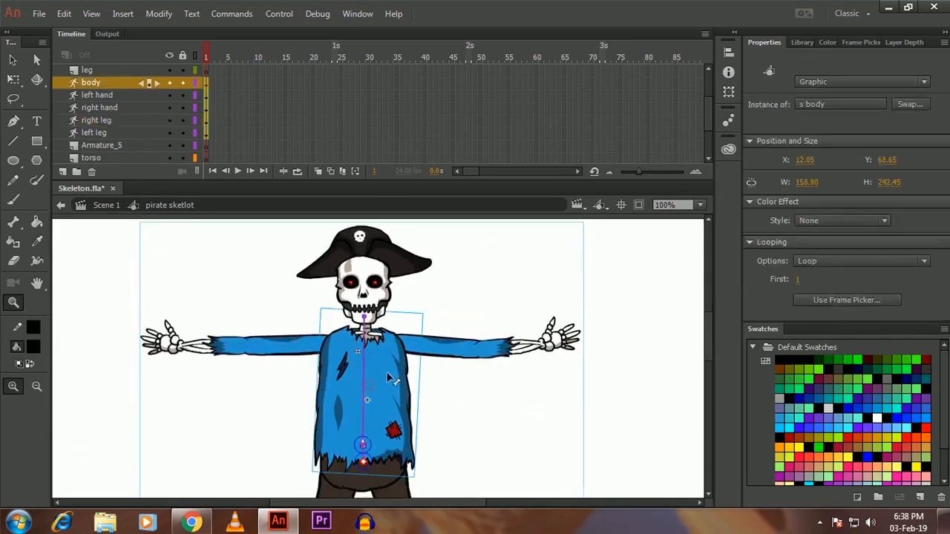
drag(377, 428, 351, 374)
drag(360, 456, 361, 377)
drag(340, 426, 337, 390)
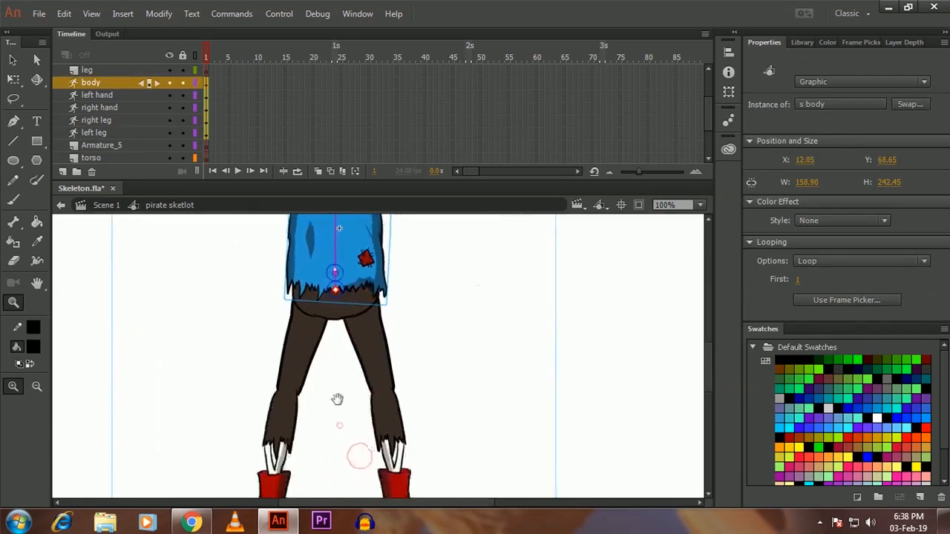
ctrl+click(303, 348)
ctrl+click(288, 407)
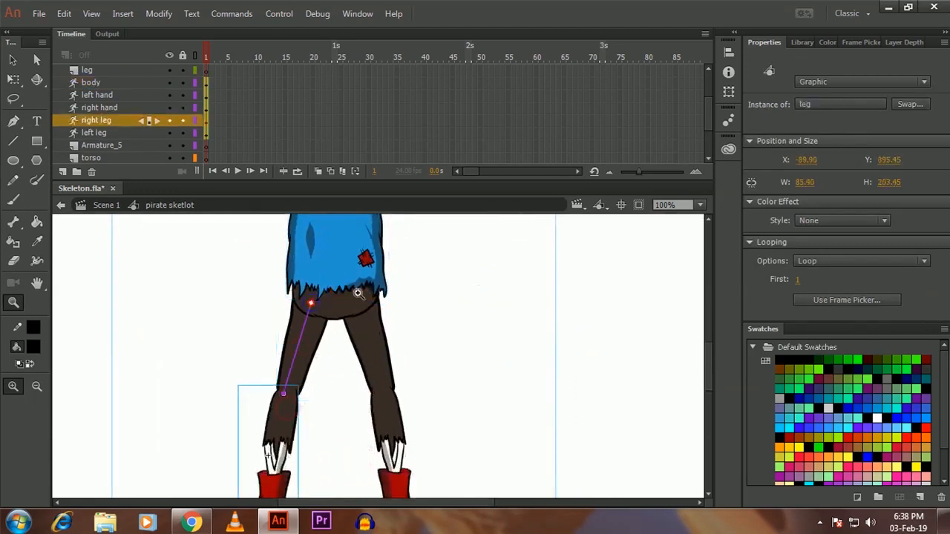
drag(345, 335, 336, 372)
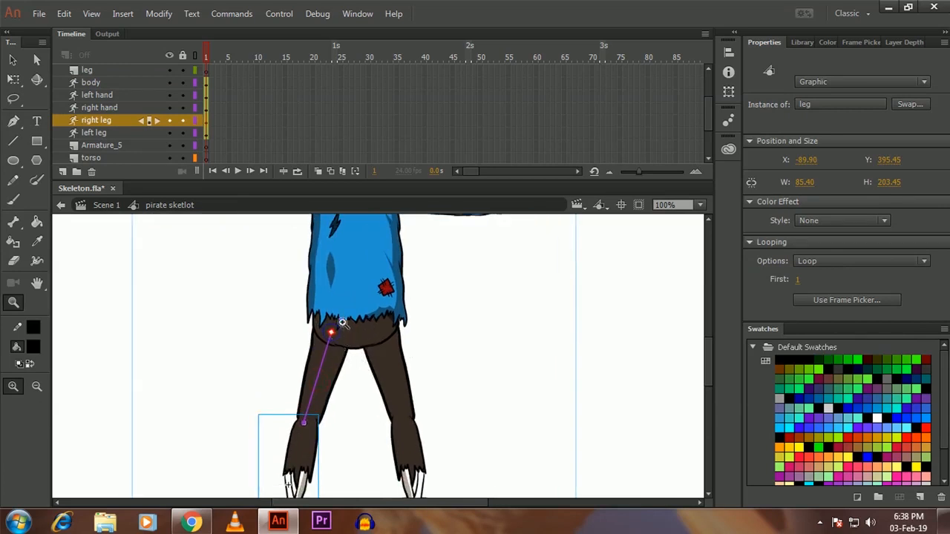
- Move the right leg and left leg armature layers together above the body layer and clear the selection
shift+click(108, 132)
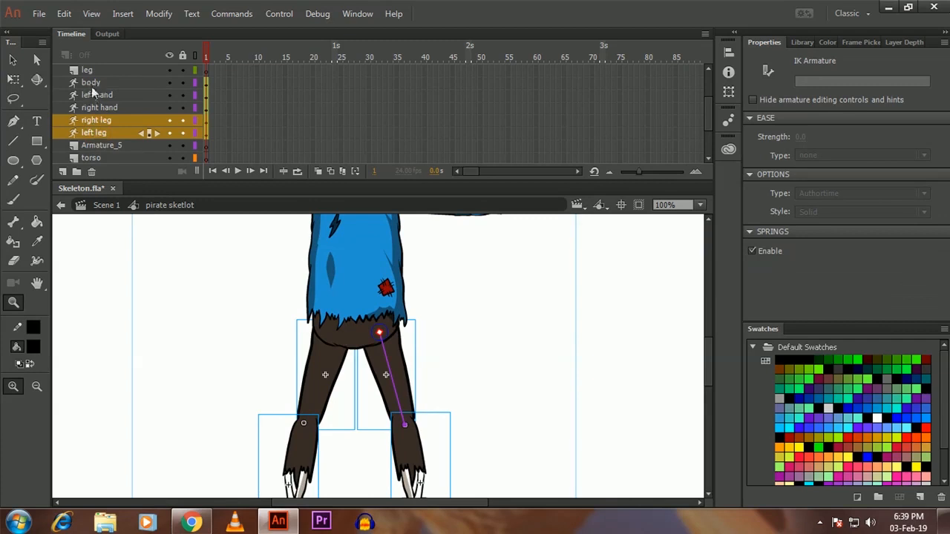
drag(97, 124, 100, 85)
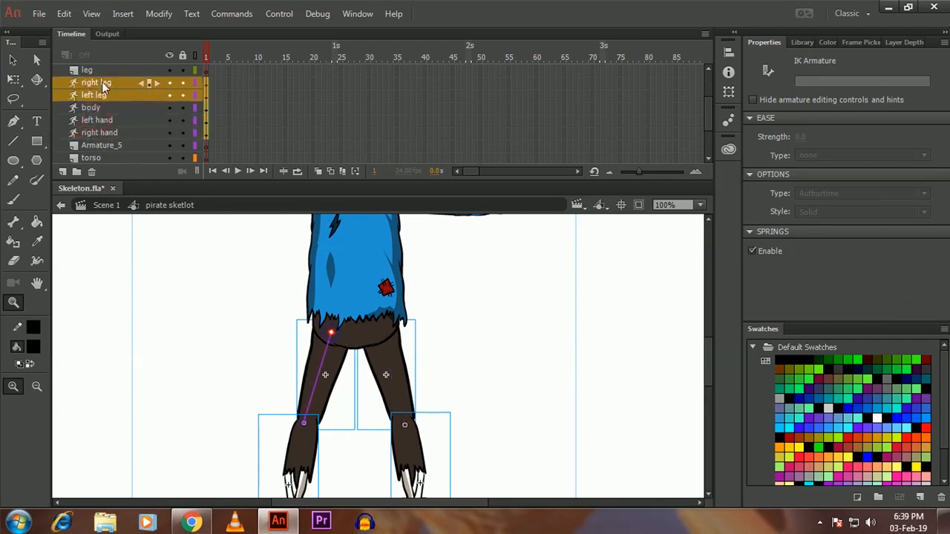
click(468, 318)
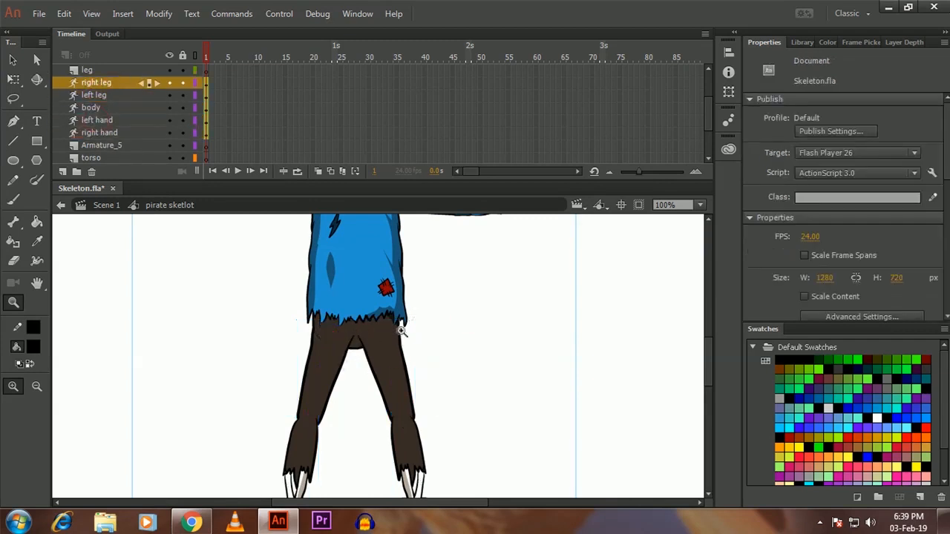
- Save the document and hide the right leg and left leg armature layers to expose the pelvis
alt+click(371, 342)
key(ctrl+s)
click(383, 323)
alt+click(385, 366)
click(376, 371)
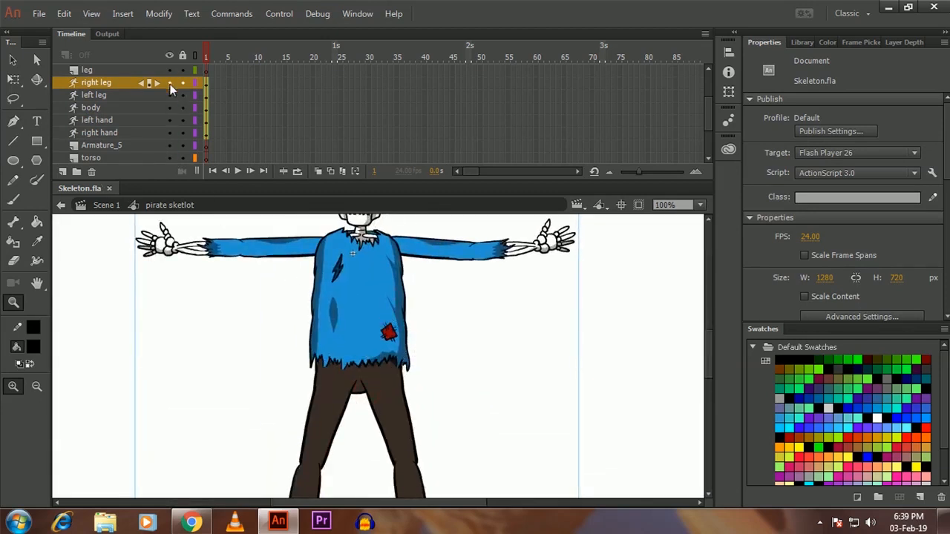
drag(170, 83, 168, 95)
- Bring the pelvis piece to the front of the body armature and clear the selection
click(371, 381)
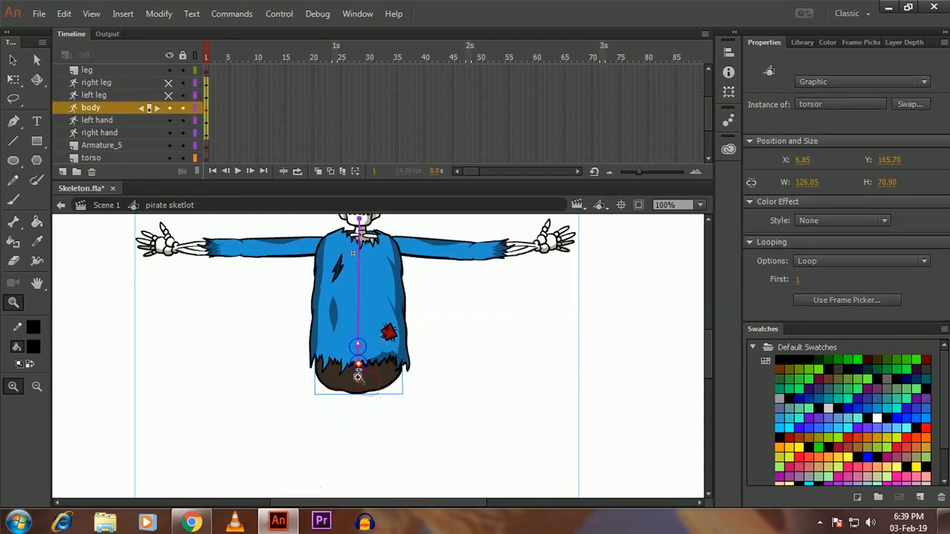
right_click(373, 379)
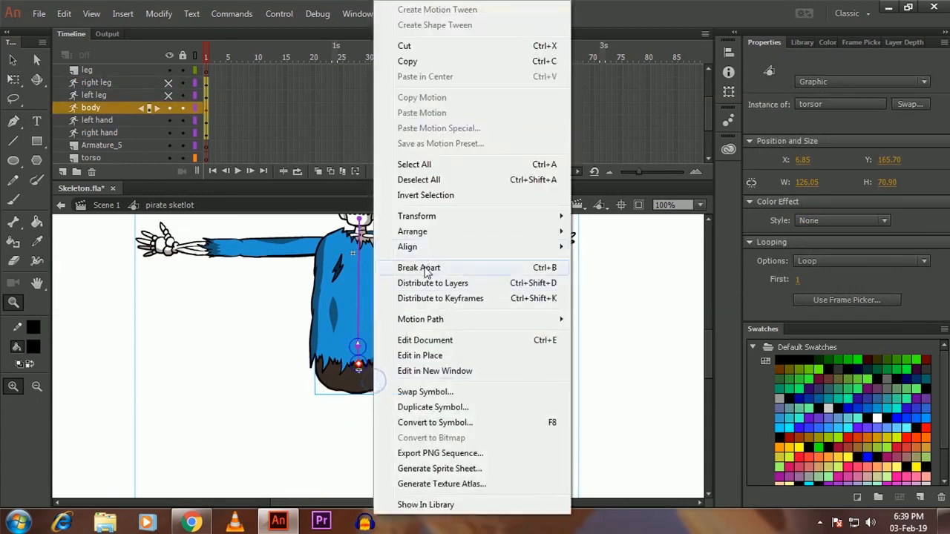
mouse_move(423, 232)
click(632, 231)
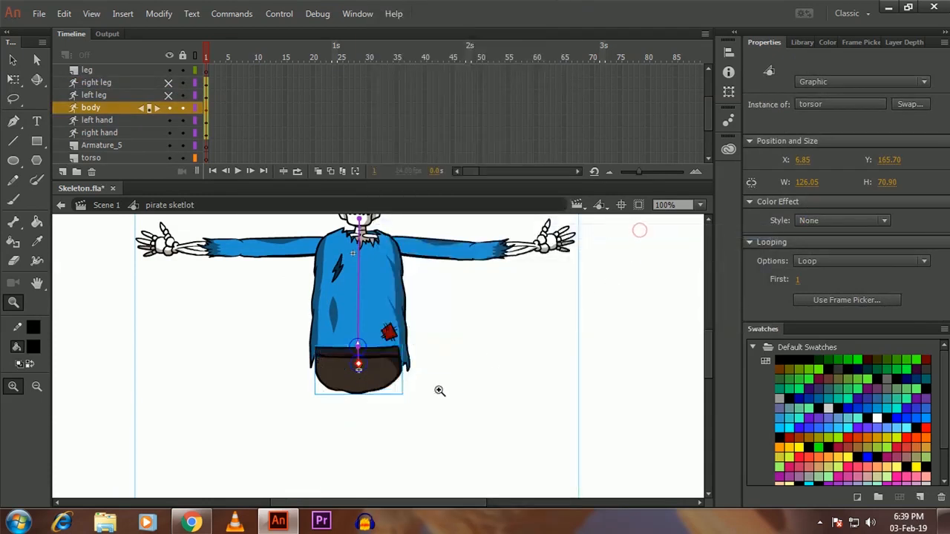
click(450, 386)
alt+click(377, 347)
click(375, 337)
drag(377, 370, 365, 349)
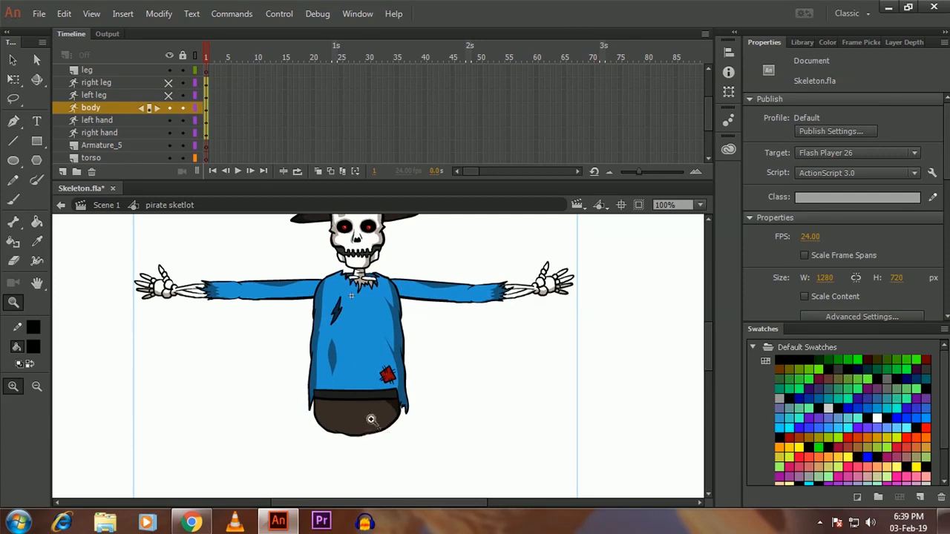
- Send the pelvis piece one level backward so it sits behind the shirt, dismissing the symbol duplication
click(364, 385)
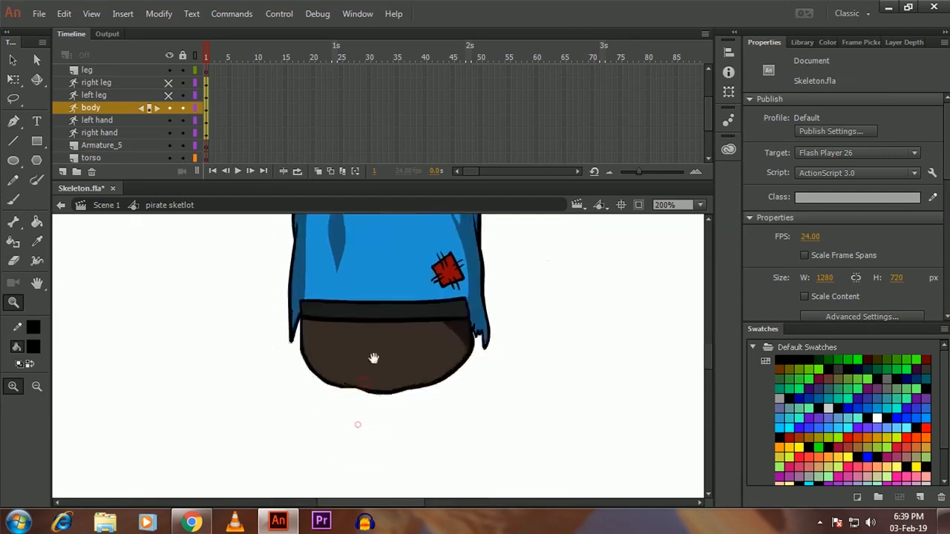
ctrl+click(379, 409)
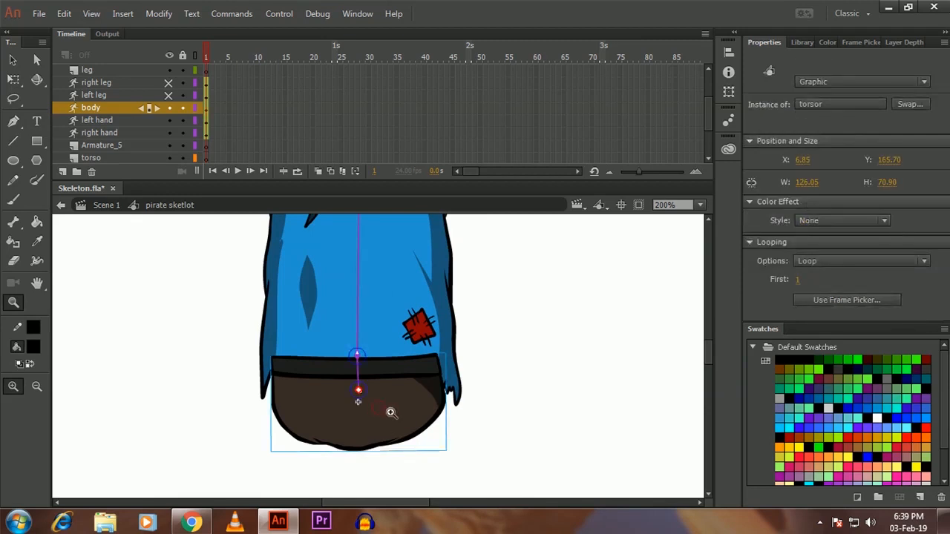
right_click(401, 406)
click(407, 405)
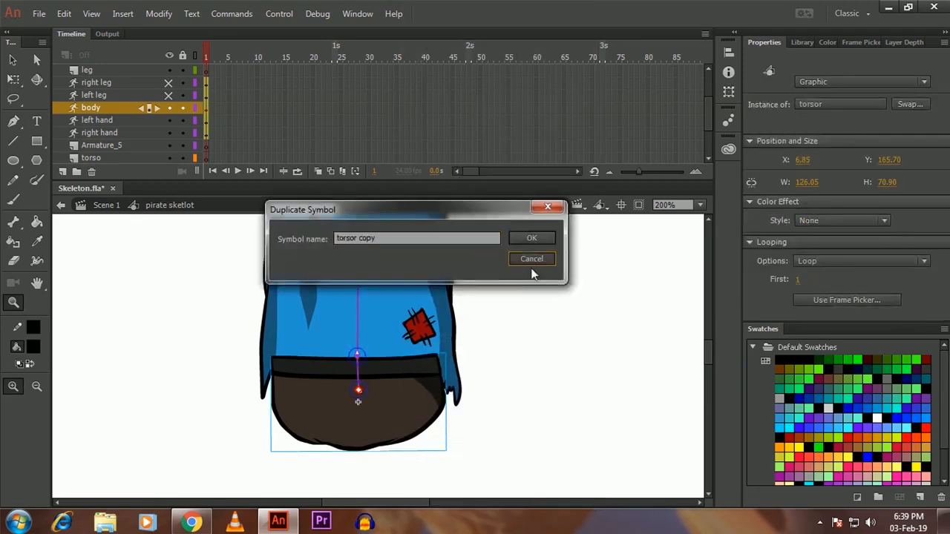
click(531, 260)
right_click(405, 390)
mouse_move(460, 238)
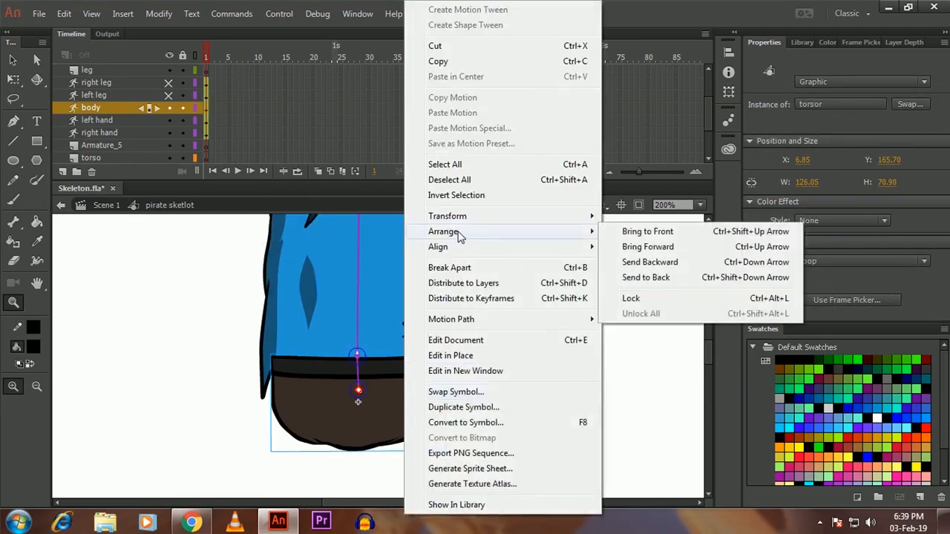
click(651, 261)
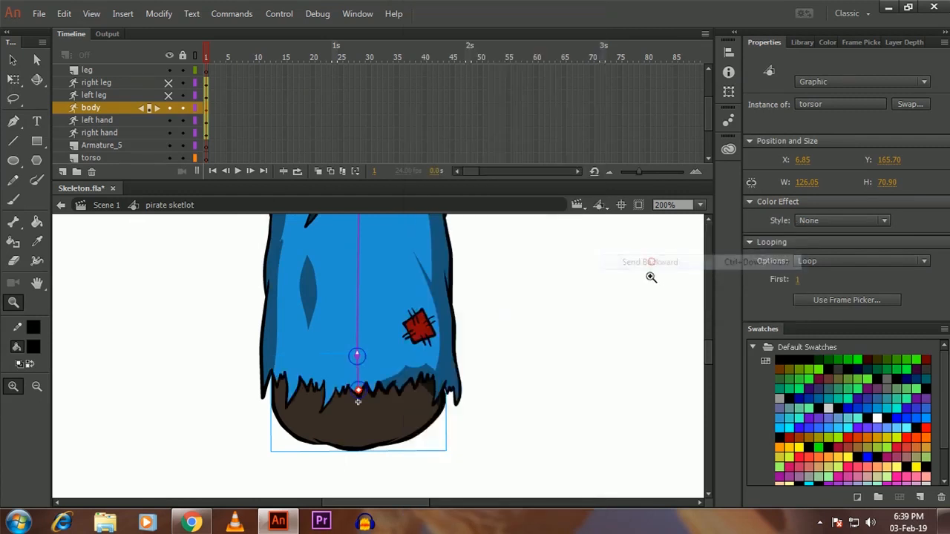
- Clear the selection, show the right leg and left leg layers again and save the document
ctrl+click(510, 387)
alt+click(380, 333)
drag(387, 352, 343, 376)
key(ctrl+s)
alt+click(351, 348)
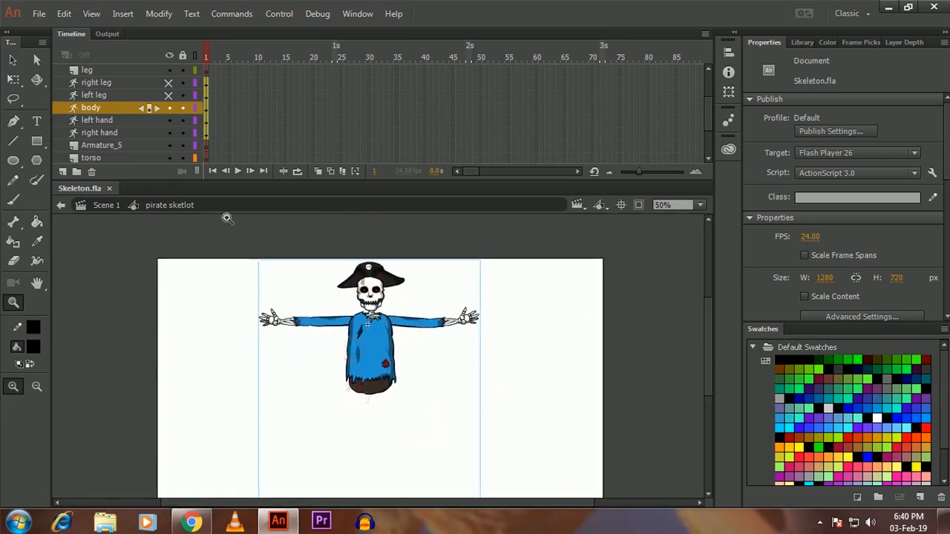
click(169, 82)
click(168, 95)
scroll(417, 341, down, 1)
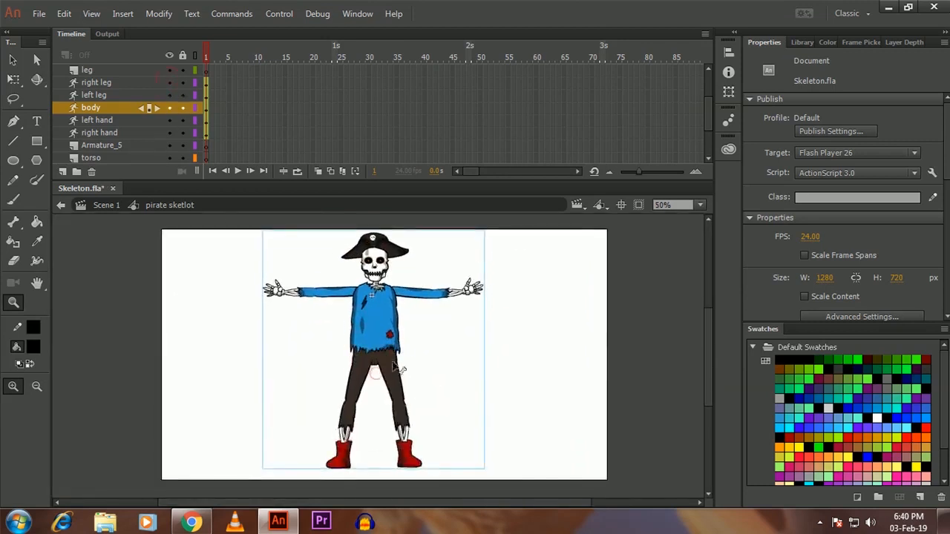
key(ctrl+s)
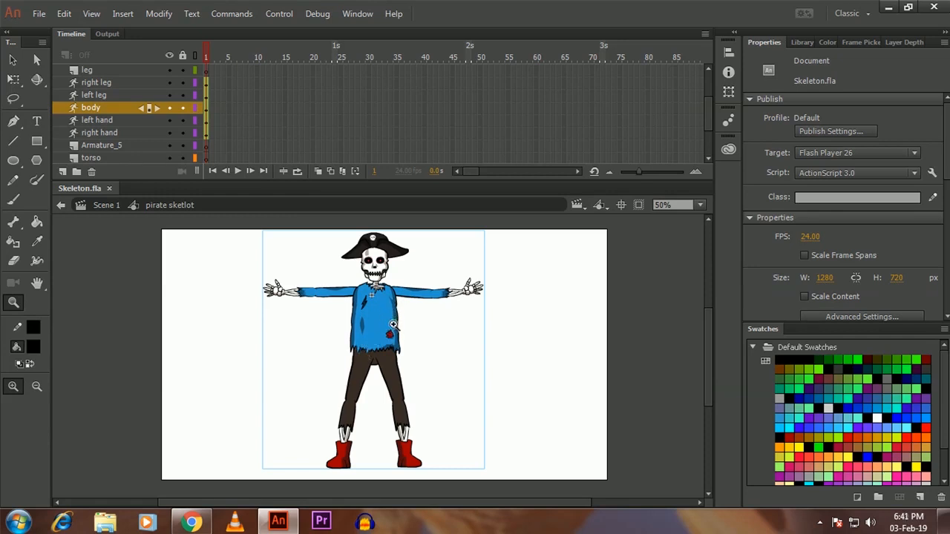
- Examine the rig's bones by selecting the body, left forearm, right upper arm, head and left upper arm
key(v)
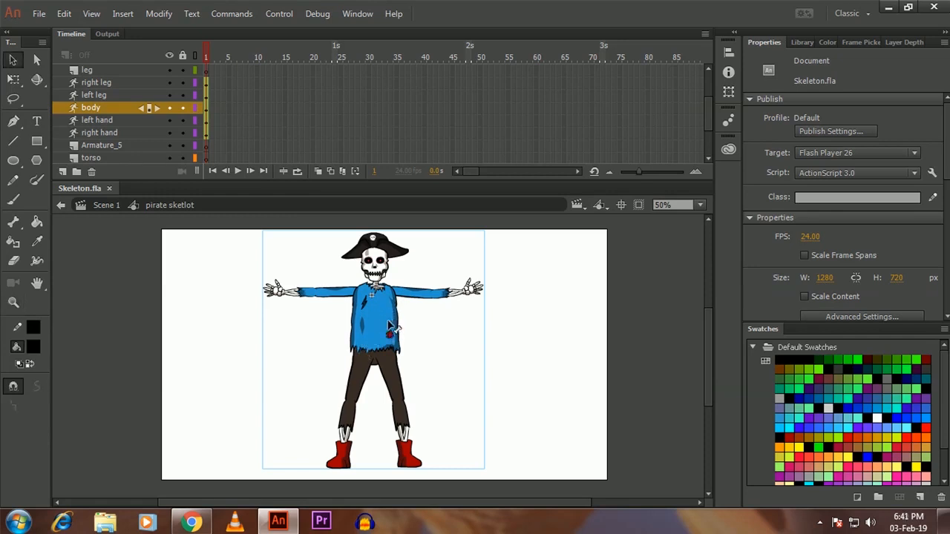
click(16, 60)
click(388, 307)
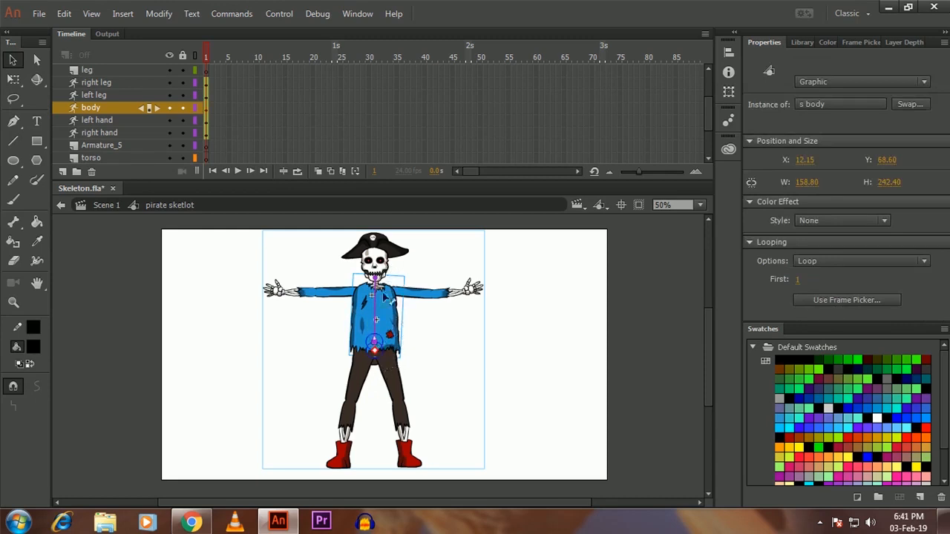
click(435, 295)
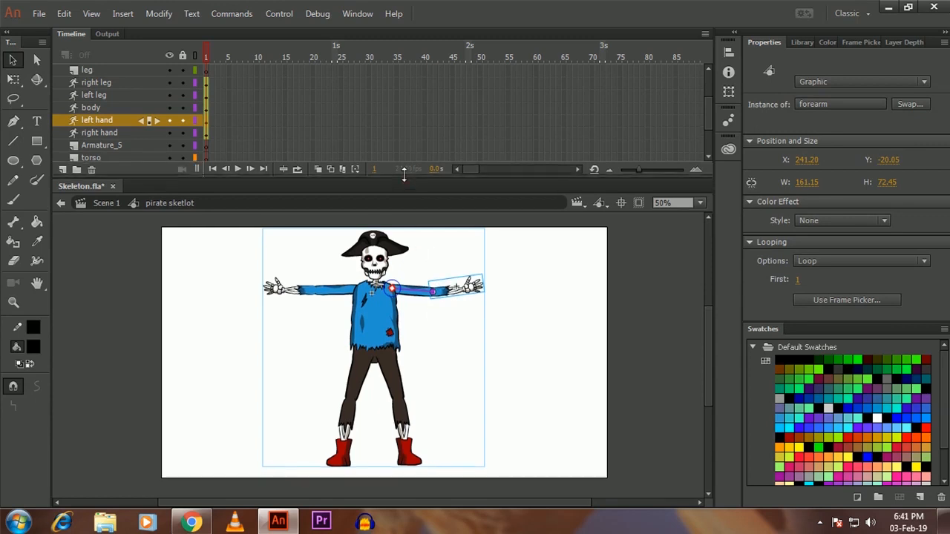
drag(405, 187, 405, 128)
key(z)
click(437, 212)
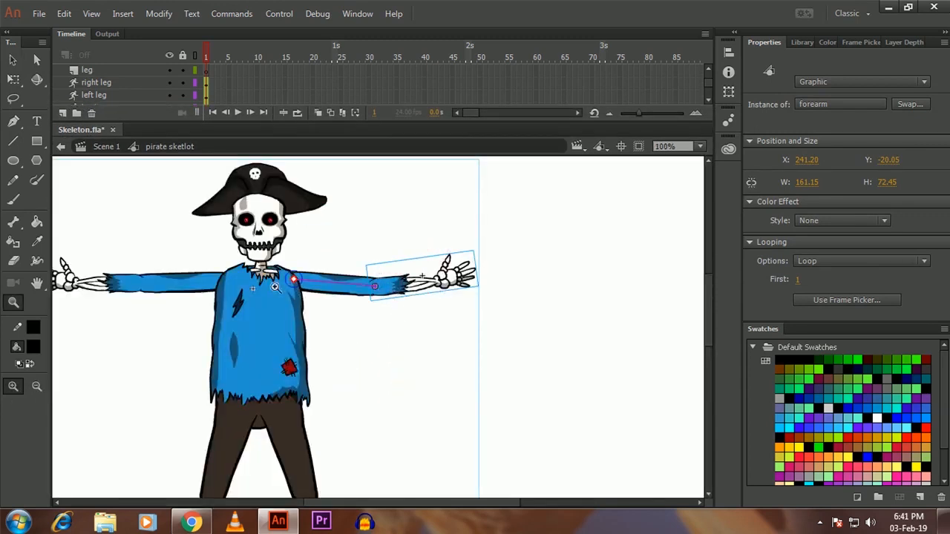
click(199, 285)
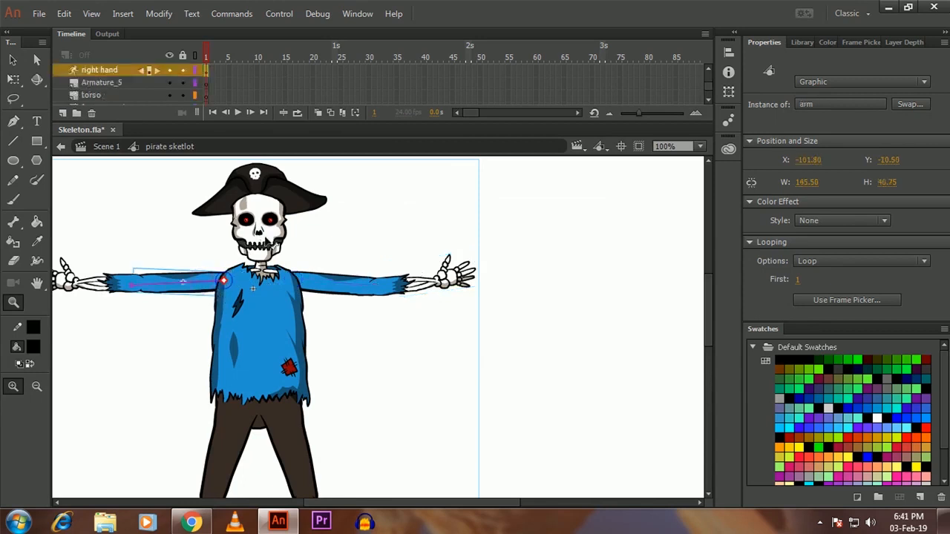
click(267, 239)
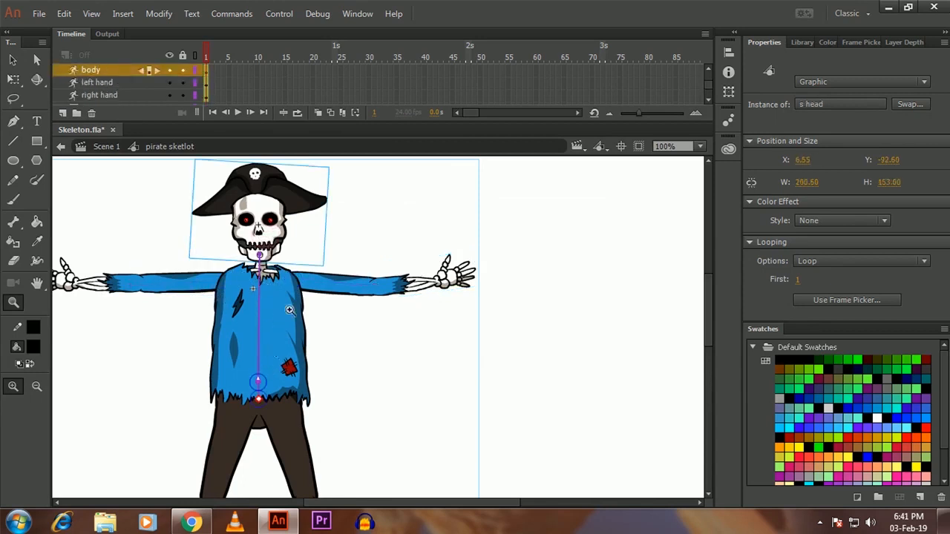
click(340, 295)
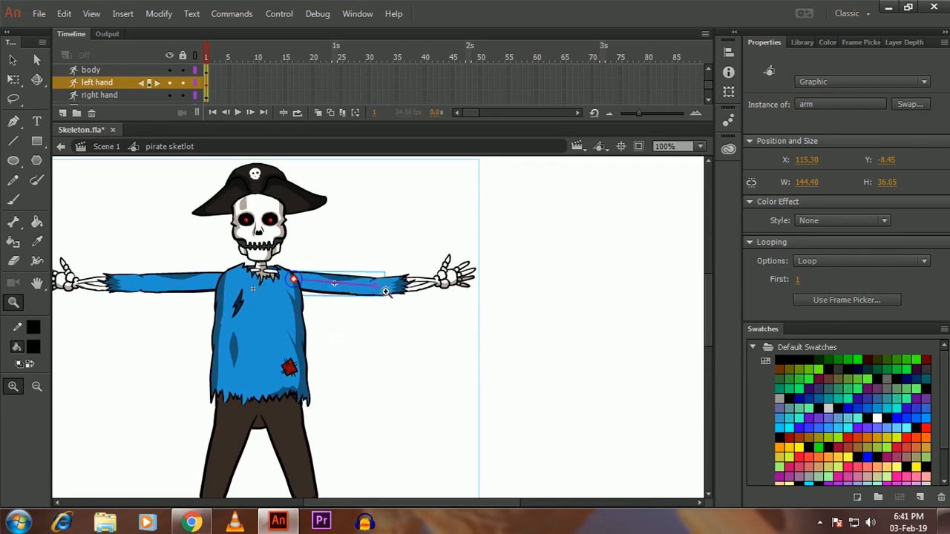
- Pose the left arm armature by moving its forearm with the Selection tool so the arm extends nearly horizontally
click(13, 59)
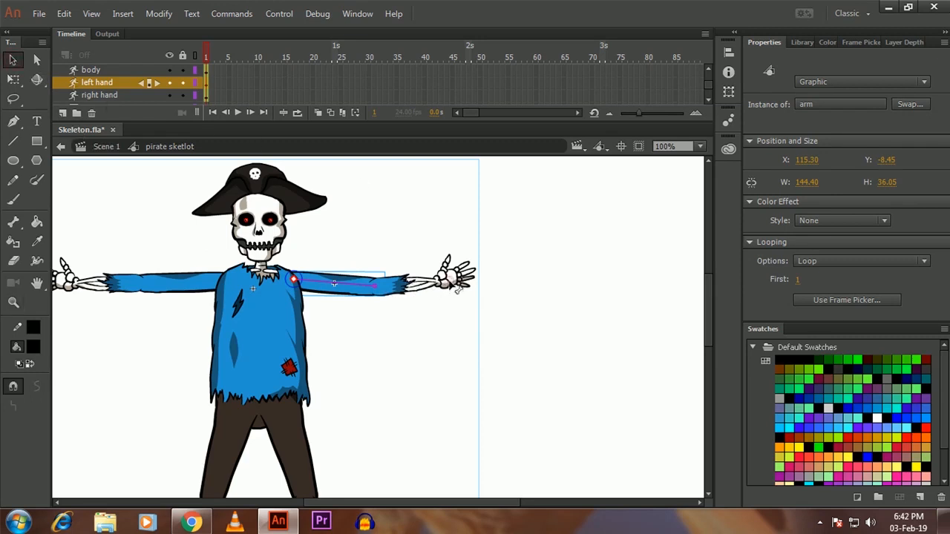
drag(454, 283, 476, 288)
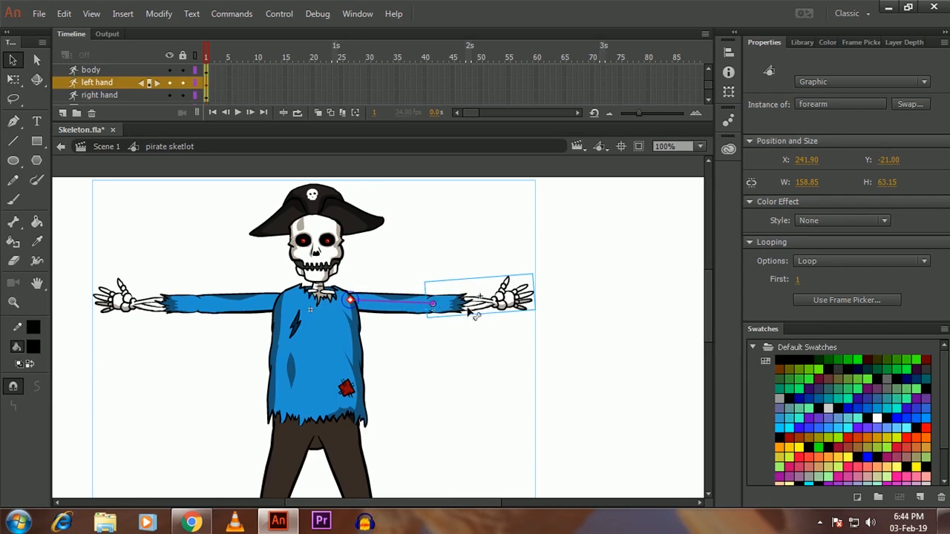
mouse_move(472, 315)
mouse_down()
mouse_move(482, 312)
mouse_move(475, 278)
mouse_move(435, 315)
mouse_move(417, 299)
mouse_move(528, 323)
mouse_move(479, 287)
mouse_move(481, 310)
mouse_move(472, 275)
mouse_move(488, 299)
mouse_move(449, 283)
mouse_move(488, 306)
mouse_up()
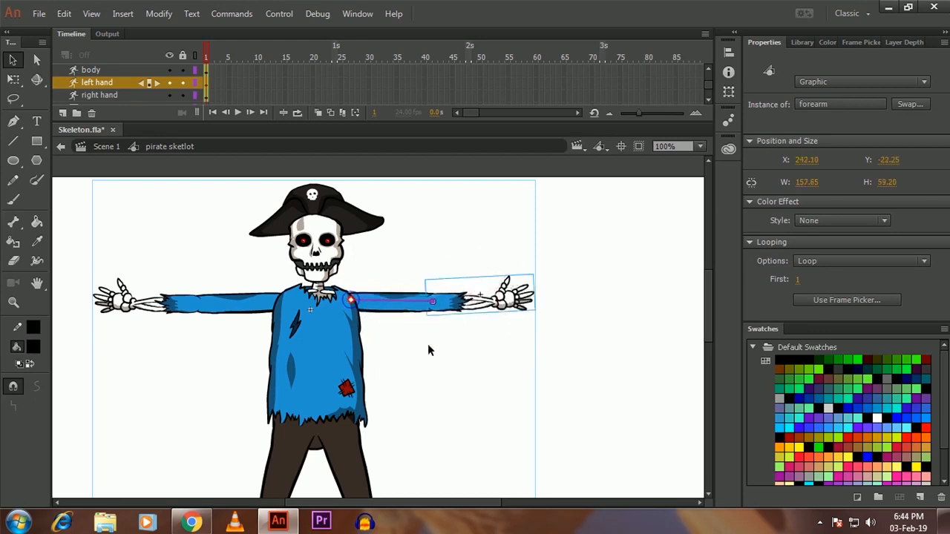
- Extend the five armature layers and the other layers from thigh down to arm copy to frame 48
key(z)
alt+click(410, 346)
click(410, 346)
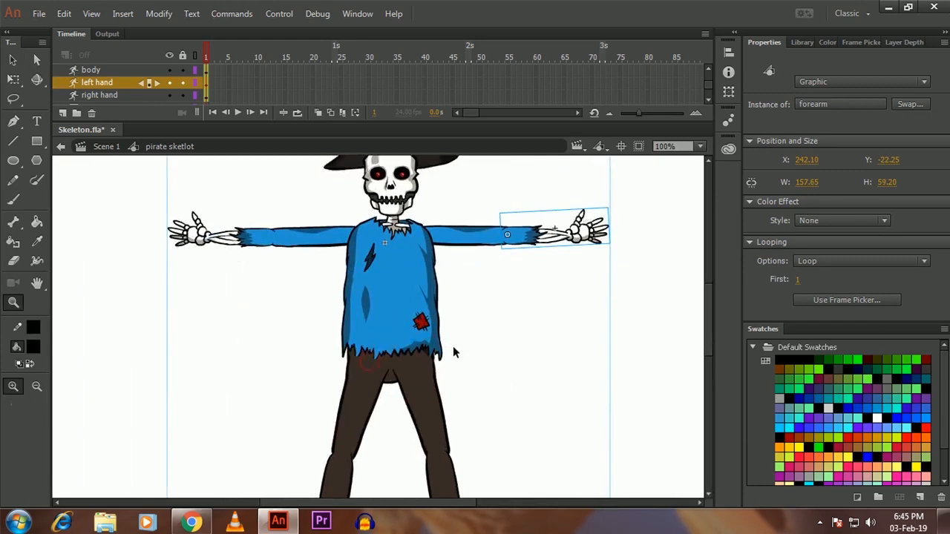
alt+click(448, 335)
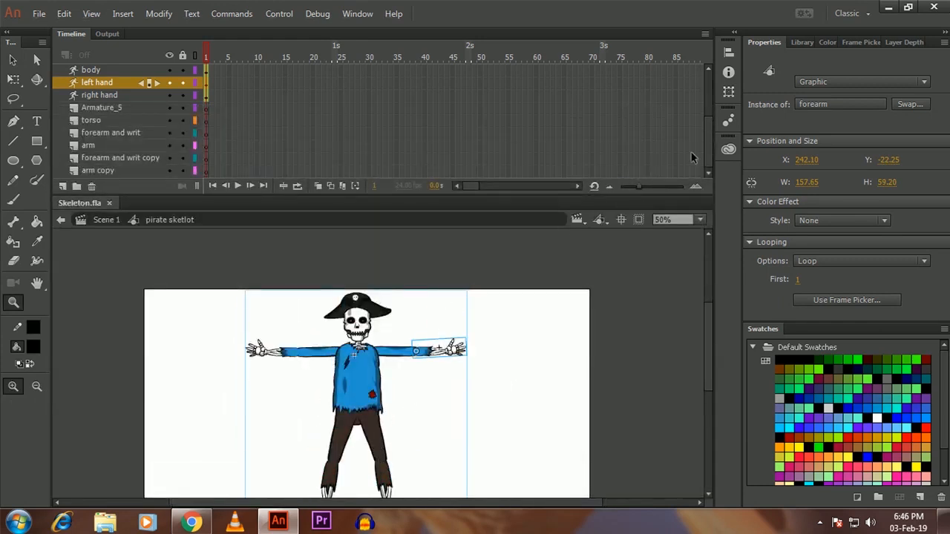
drag(708, 140, 708, 119)
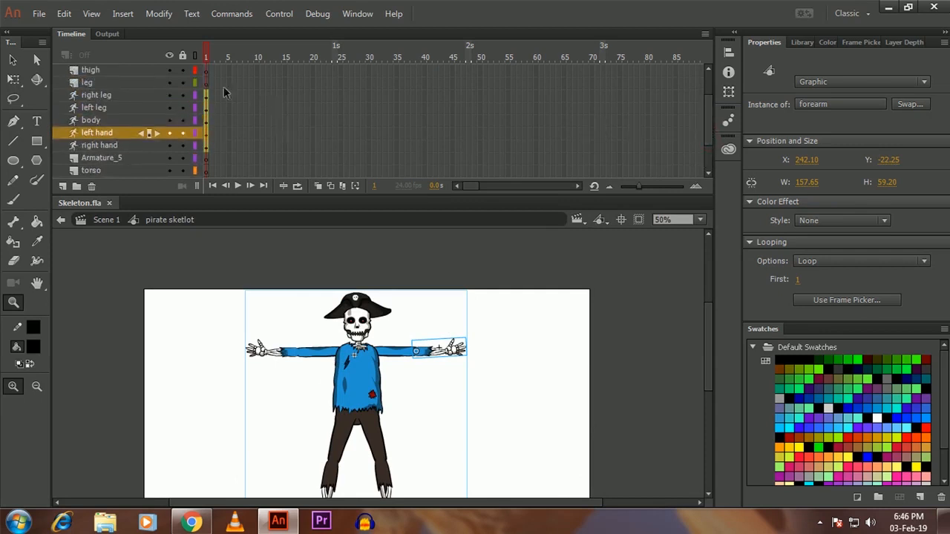
click(218, 62)
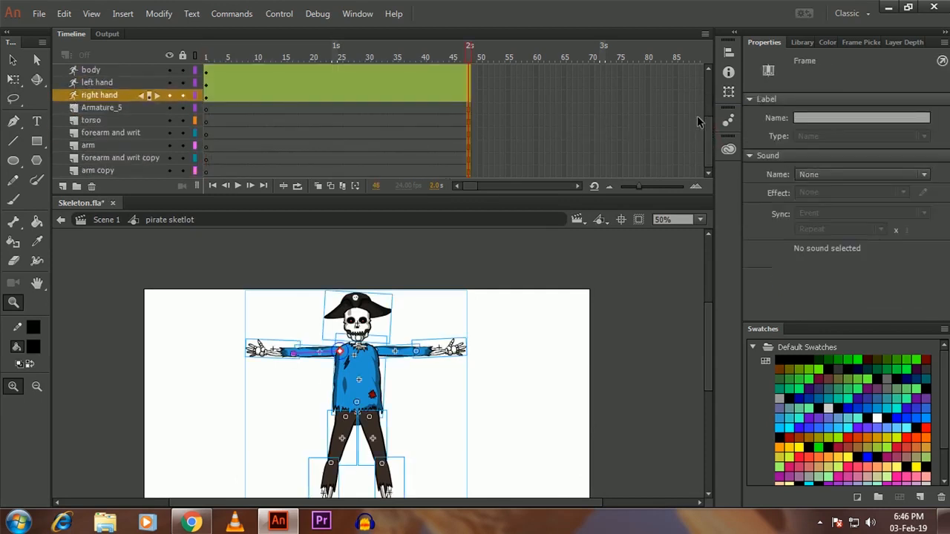
- Delete the empty head, body, thigh copy, leg copy, thigh and leg layers above the armature layers
drag(708, 139, 708, 104)
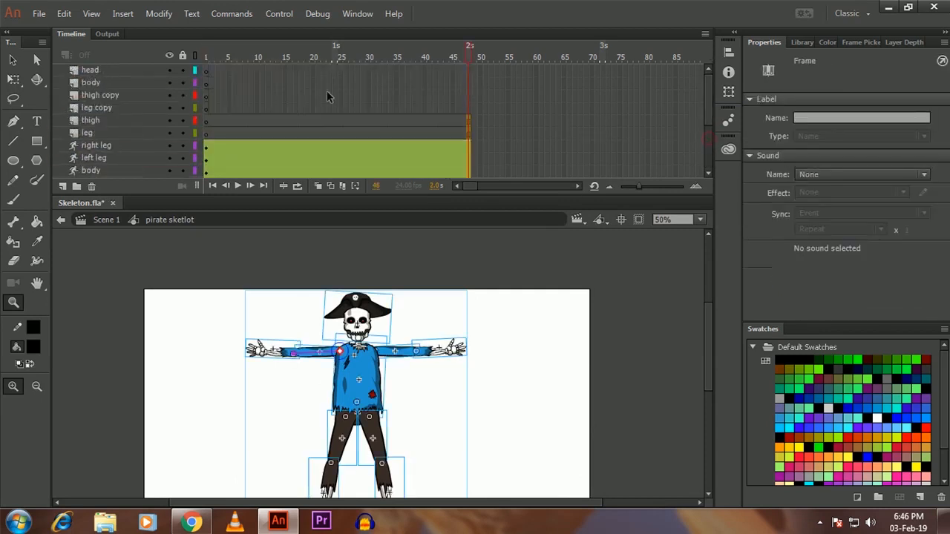
click(101, 70)
shift+click(104, 121)
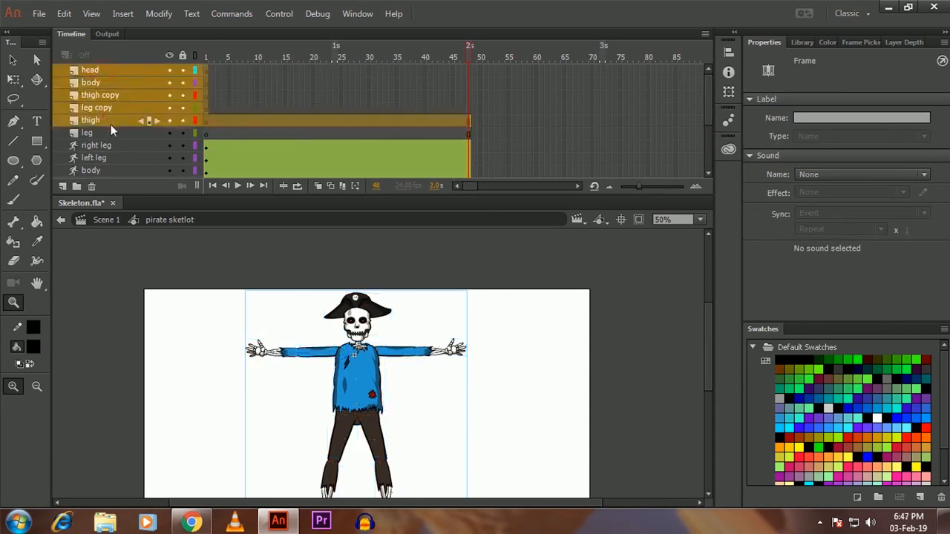
click(92, 185)
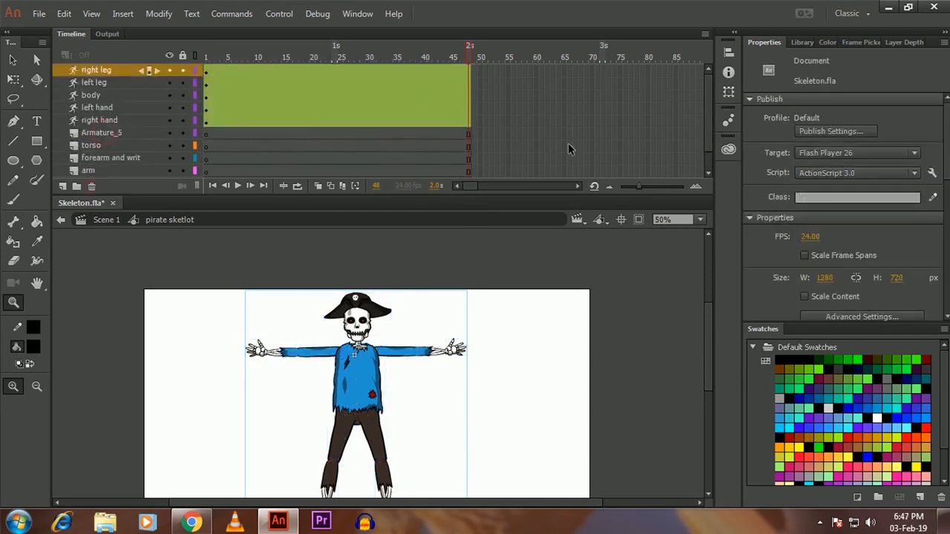
- Delete the empty Armature_5, torso, forearm and writ, arm, forearm and writ copy, and arm copy layers below the armatures
click(147, 132)
shift+click(128, 171)
click(92, 186)
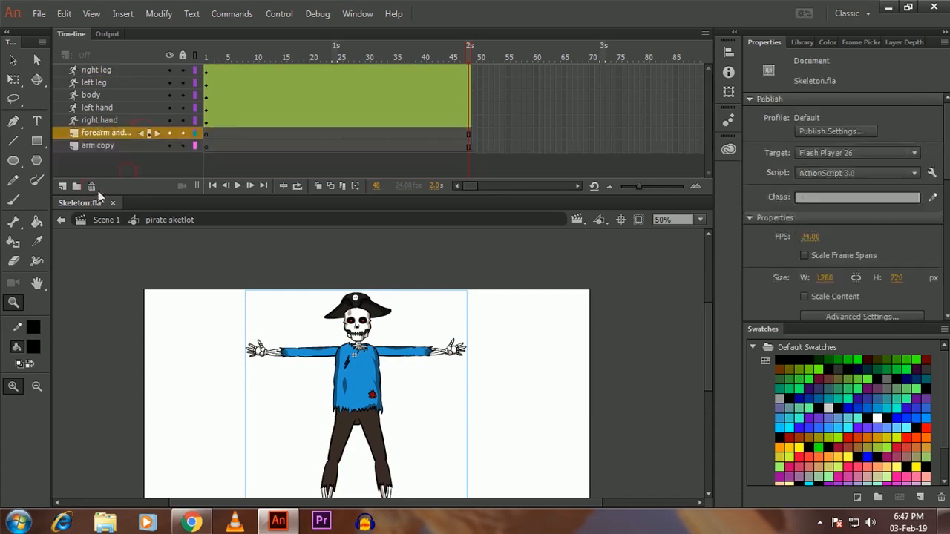
click(121, 132)
shift+click(114, 146)
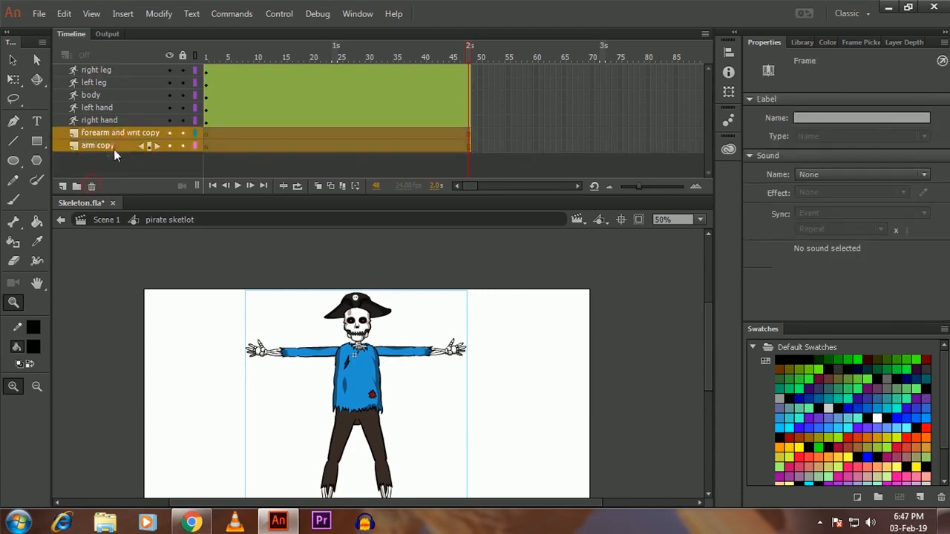
click(92, 185)
- Try a pose with the left forearm raised at frame 5 of the left hand layer and scrub back to frame 1
drag(395, 364, 357, 324)
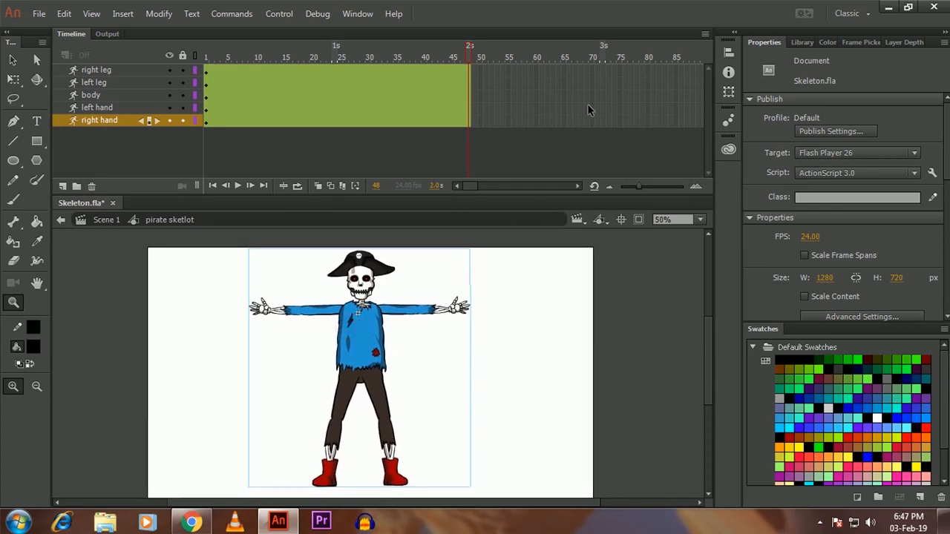
drag(454, 334, 460, 329)
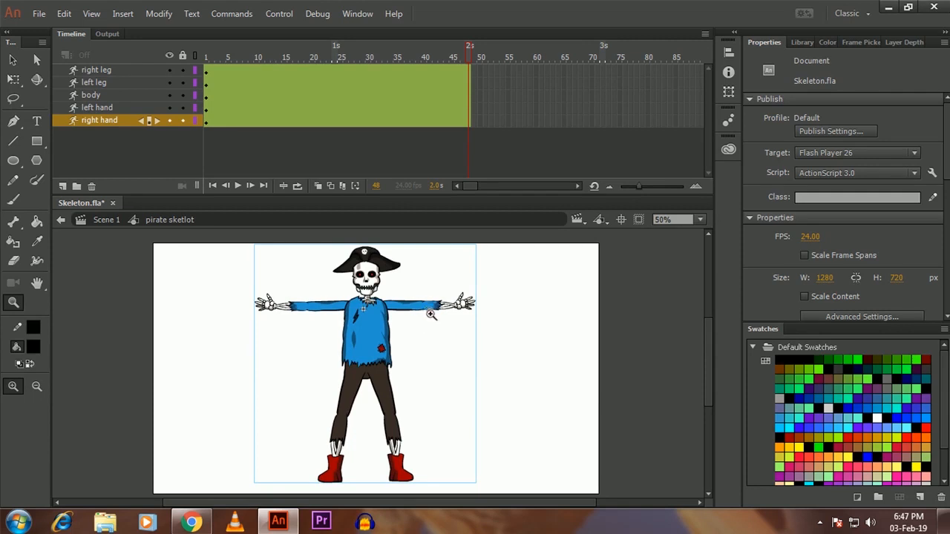
key(v)
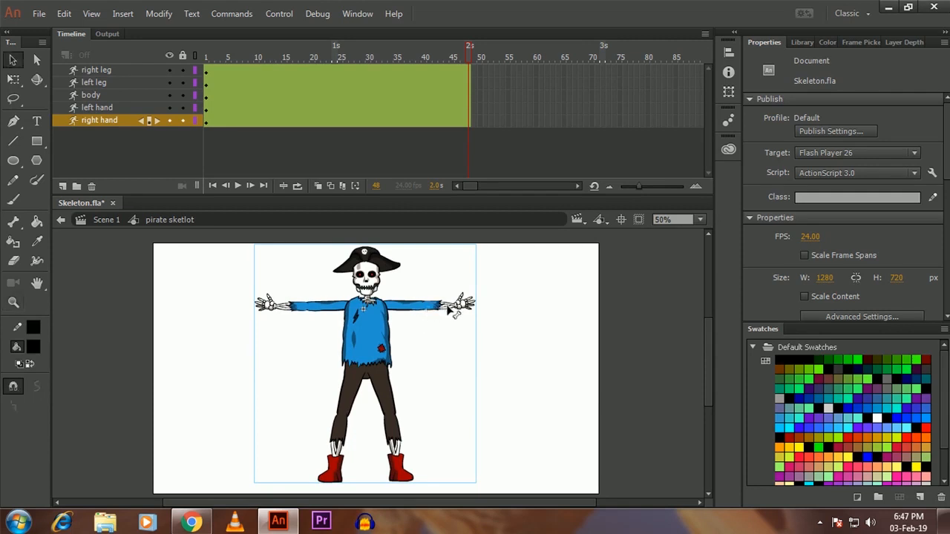
key(ctrl+Return)
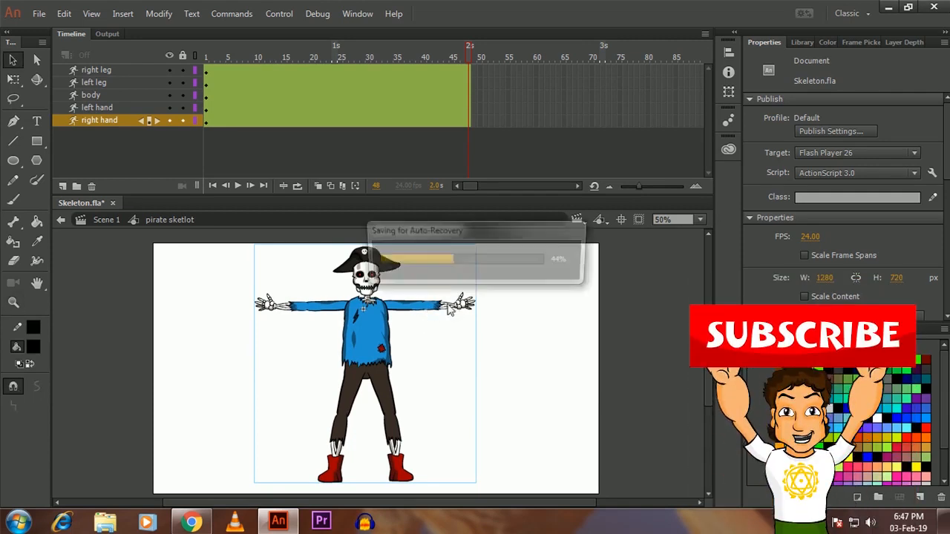
drag(456, 62, 226, 103)
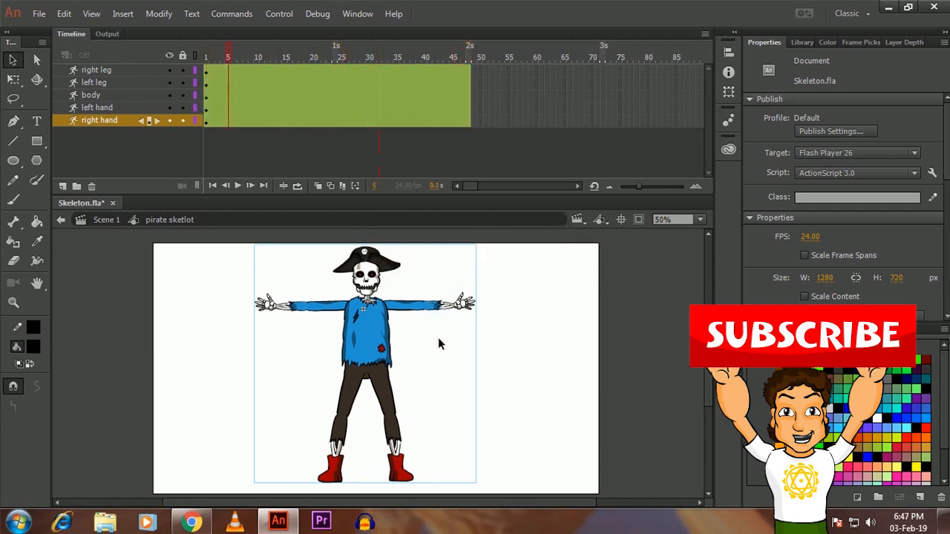
key(z)
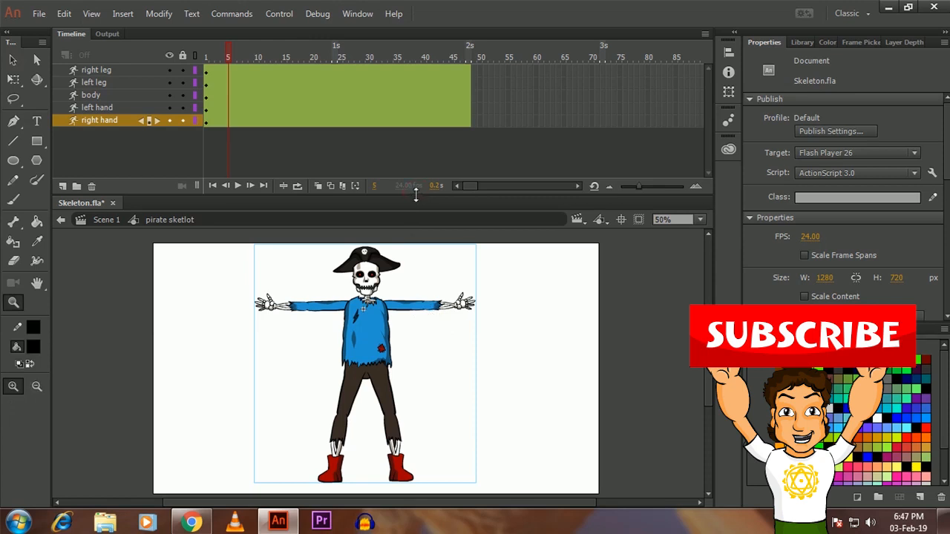
drag(415, 196, 414, 154)
click(401, 277)
drag(414, 279, 438, 294)
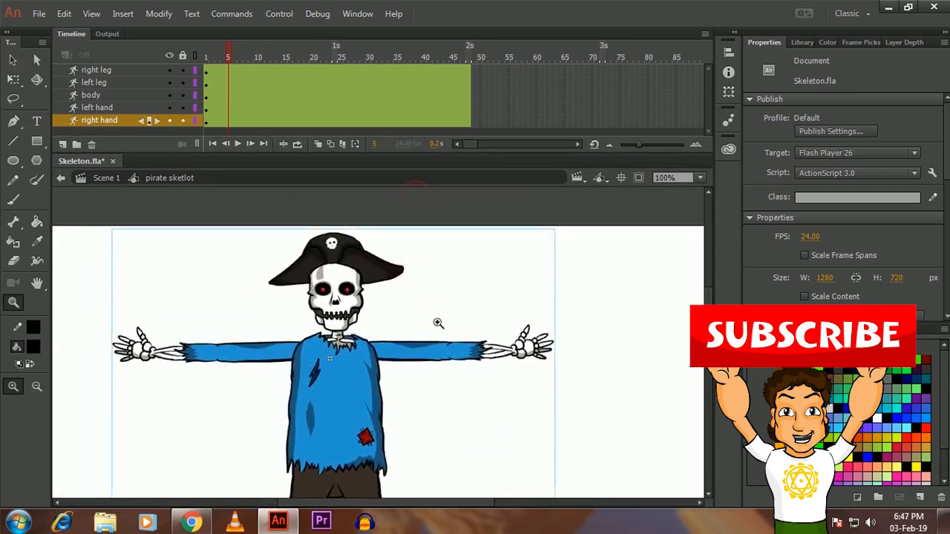
key(b)
key(v)
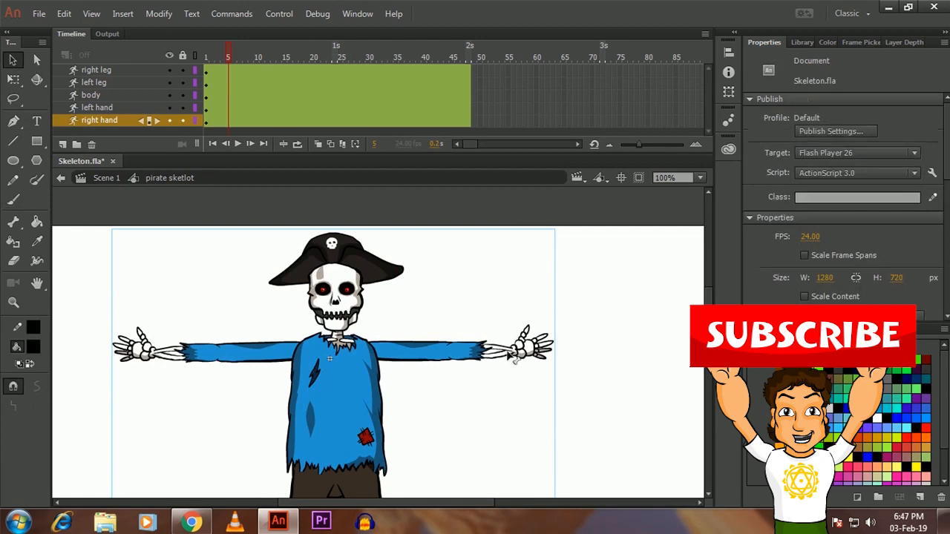
drag(512, 358, 449, 269)
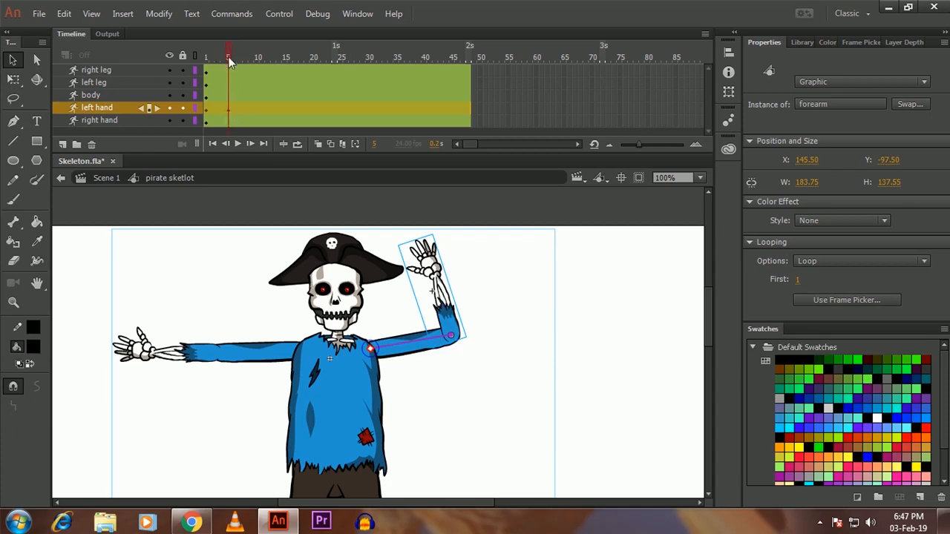
drag(229, 59, 181, 89)
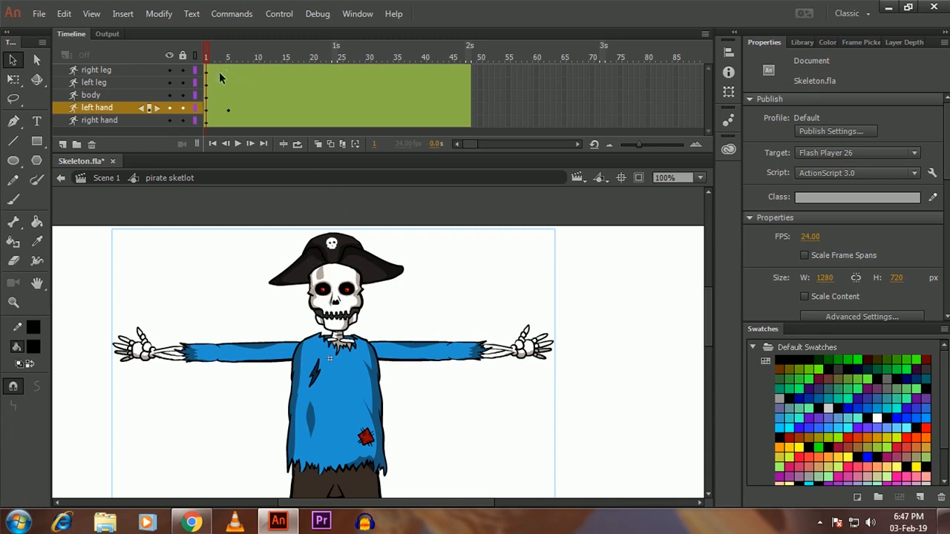
- Paint a straight horizontal red ground line about 933 px wide across the boots on Layer_2 with the Brush tool
key(z)
alt+click(344, 315)
click(377, 349)
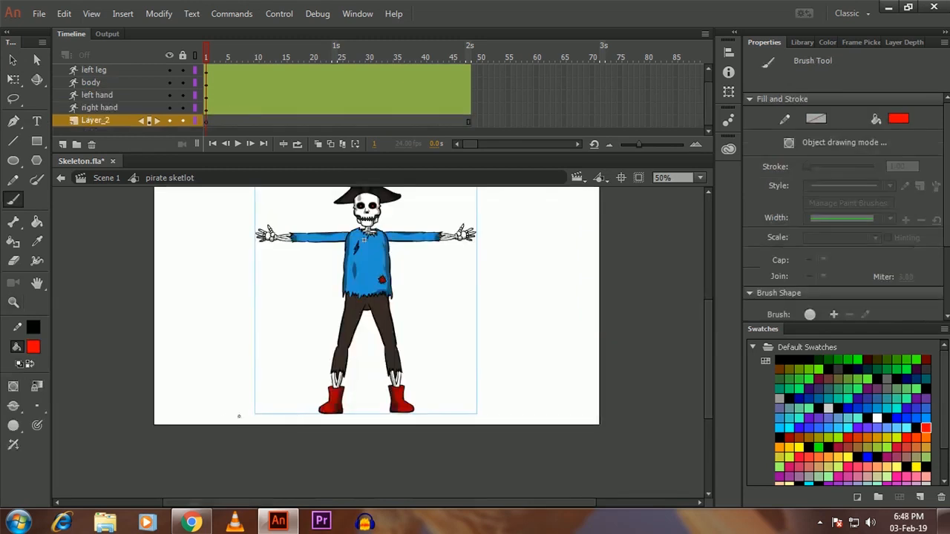
drag(212, 408, 537, 408)
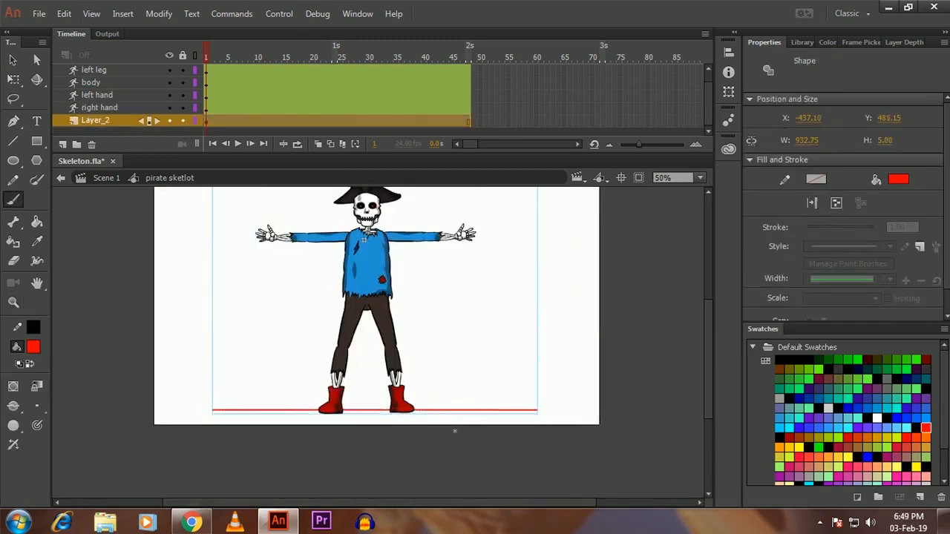
- Nudge the red ground line to X -459.10 and Y 489.15, near the soles of the boots
key(Down)
key(Down)
key(Down)
key(Down)
key(Left)
key(Left)
key(Left)
key(Left)
key(Left)
key(Left)
key(Left)
key(Left)
key(Left)
key(Left)
key(Left)
key(Left)
key(Left)
key(Right)
key(Right)
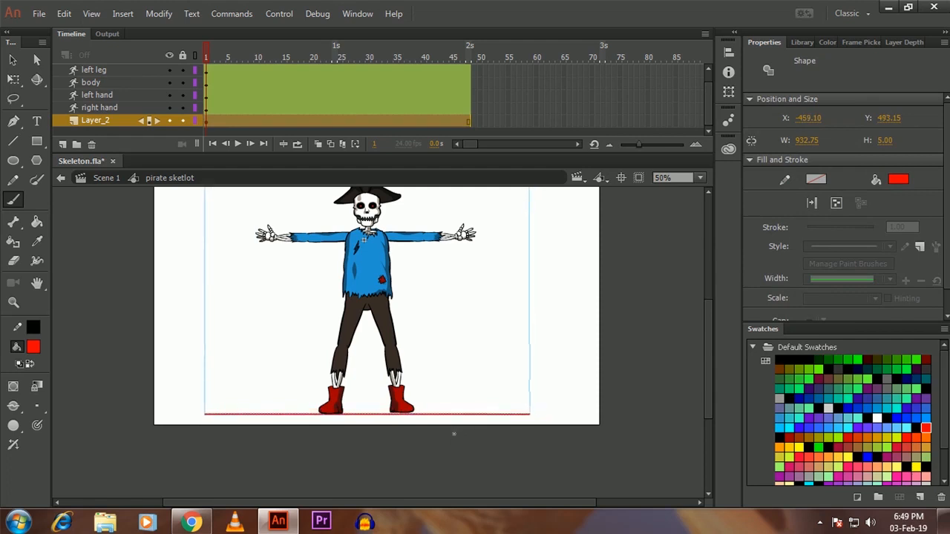
key(Up)
key(Up)
key(Up)
key(Up)
click(564, 401)
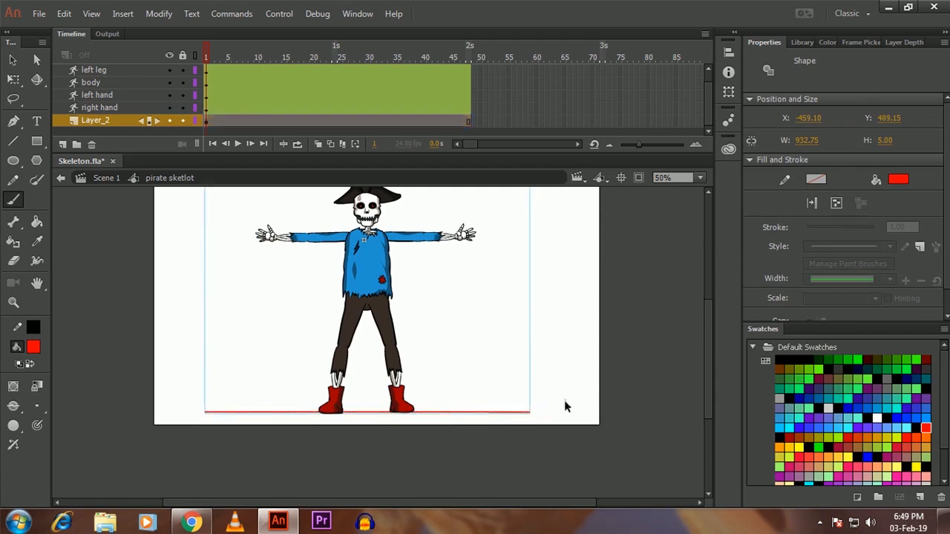
key(z)
click(379, 438)
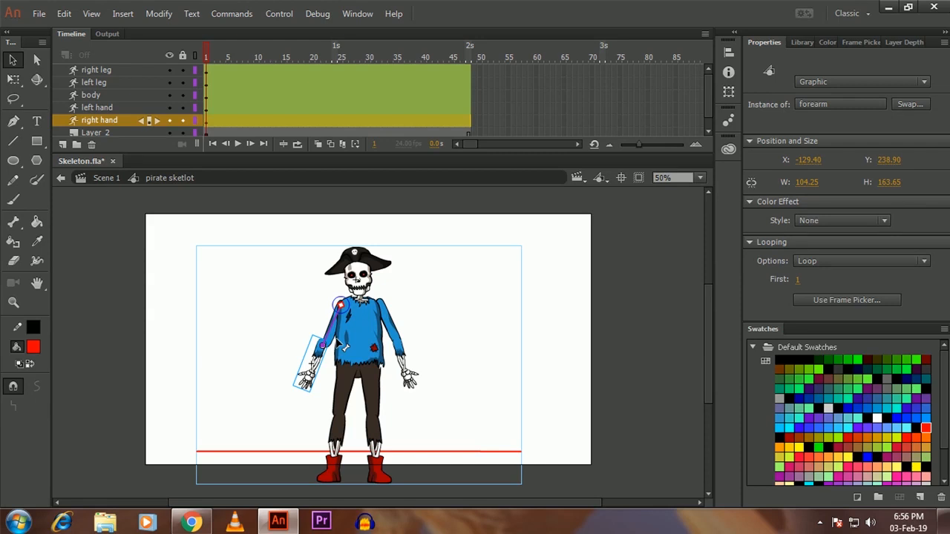
- Flip the left upper arm and forearm horizontally and adjust the flipped arm with Free Transform
key(z)
click(378, 352)
click(406, 291)
shift+click(418, 327)
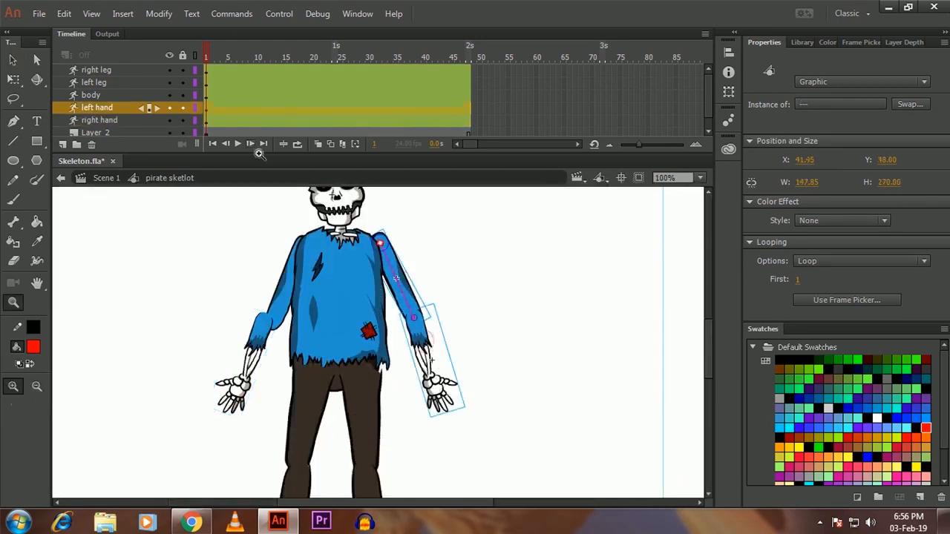
click(159, 14)
click(208, 191)
click(373, 339)
key(q)
drag(433, 301, 418, 295)
- Reorder the armature layers as left hand, left leg, body, right leg and right hand
drag(100, 108, 102, 98)
drag(421, 280, 361, 290)
click(98, 82)
shift+click(99, 71)
mouse_move(99, 74)
mouse_down()
mouse_move(101, 113)
mouse_move(96, 78)
mouse_up()
click(471, 314)
click(104, 97)
click(92, 107)
- Flip the left thigh and lower leg horizontally so both boots point the same way
click(445, 361)
drag(391, 395, 357, 277)
click(345, 286)
shift+click(363, 390)
click(159, 14)
click(208, 191)
click(366, 339)
- Reposition the flipped left leg so it stands beside the right leg under the body
key(z)
alt+click(396, 272)
key(v)
drag(350, 377, 331, 413)
drag(335, 320, 378, 339)
click(413, 318)
- Realign the right forearm with the upper arm at the elbow using Free Transform
key(z)
click(308, 315)
key(q)
key(z)
click(382, 345)
key(q)
drag(395, 355, 284, 294)
click(524, 320)
click(276, 323)
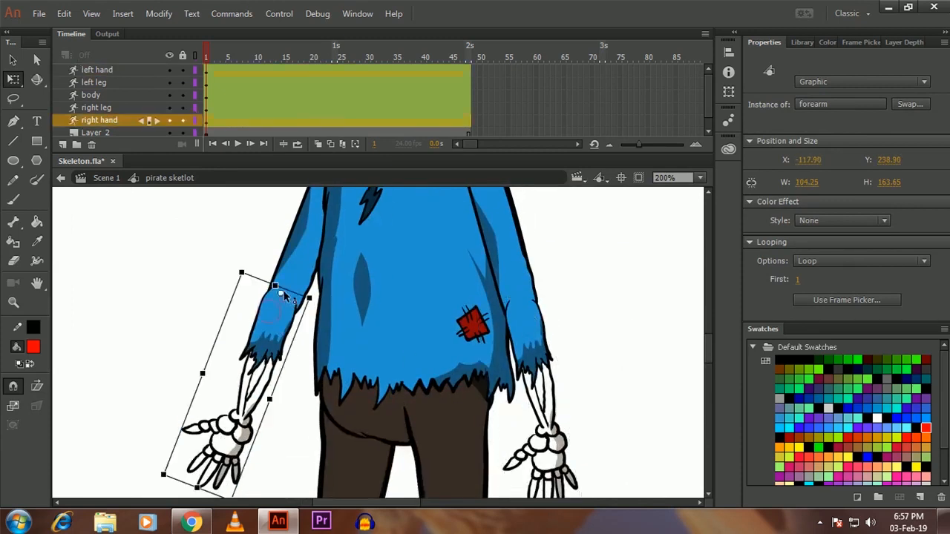
click(207, 290)
- Return to Scene 1 and move the red ground line inside the pirate sketlot symbol down to the boot soles
key(z)
alt+click(405, 345)
alt+click(404, 345)
drag(431, 355, 368, 310)
click(107, 178)
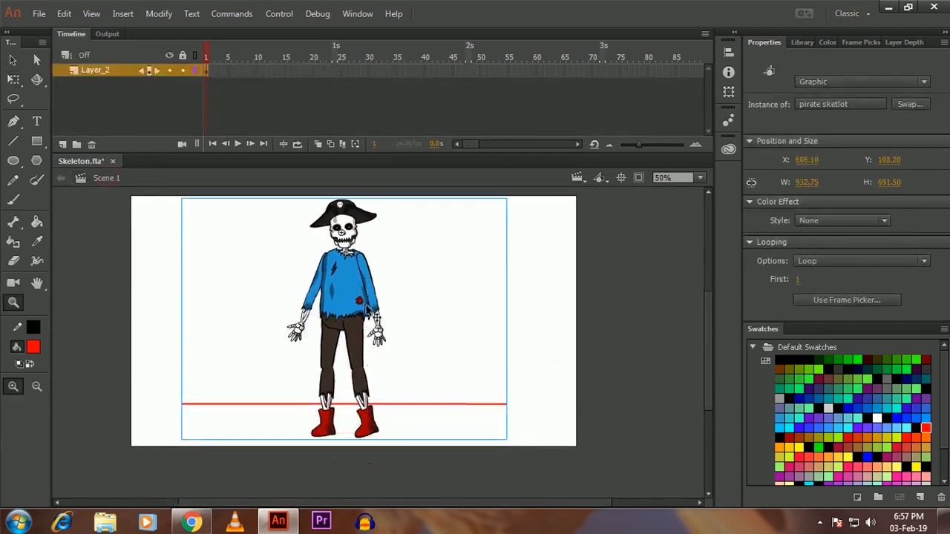
double_click(399, 403)
drag(399, 403, 398, 434)
click(415, 356)
drag(408, 276, 424, 316)
double_click(424, 316)
- Scale the pirate sketlot symbol down slightly in Scene 1 and reopen it for editing
key(q)
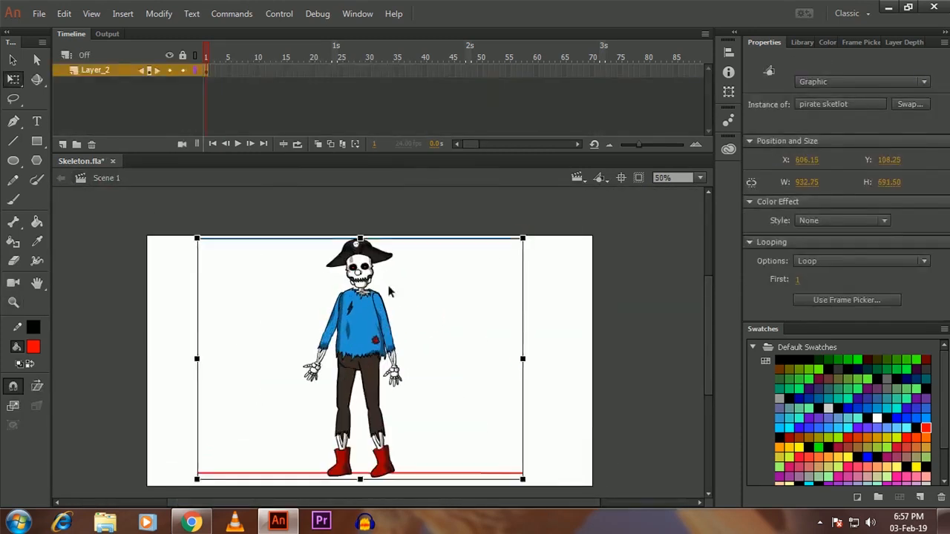
drag(524, 238, 507, 251)
double_click(371, 365)
- Save the file and remove the frames after frame 19 from all layers
key(z)
click(369, 368)
drag(401, 152, 400, 125)
alt+click(390, 269)
drag(441, 288, 435, 281)
drag(294, 128, 294, 195)
key(ctrl+s)
drag(217, 55, 508, 122)
right_click(403, 88)
click(454, 180)
drag(307, 58, 146, 119)
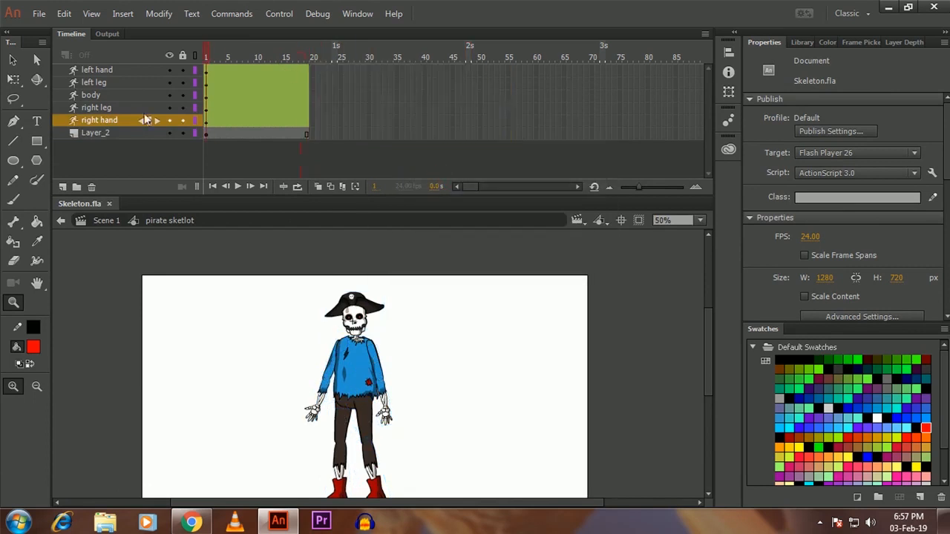
- Swing the right leg outward at frame 1 with the Selection tool
click(357, 444)
drag(356, 357, 320, 331)
key(v)
drag(311, 439, 269, 441)
- Realign the right and left lower legs with their thighs at the knees using Free Transform
key(q)
key(z)
click(309, 346)
click(363, 369)
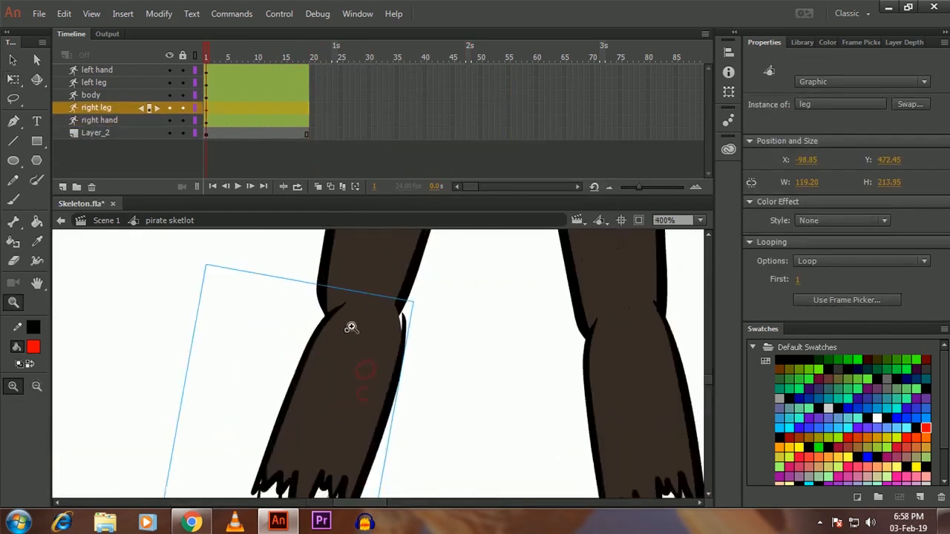
key(q)
drag(349, 327, 362, 318)
drag(361, 363, 351, 349)
click(492, 332)
drag(623, 347, 496, 348)
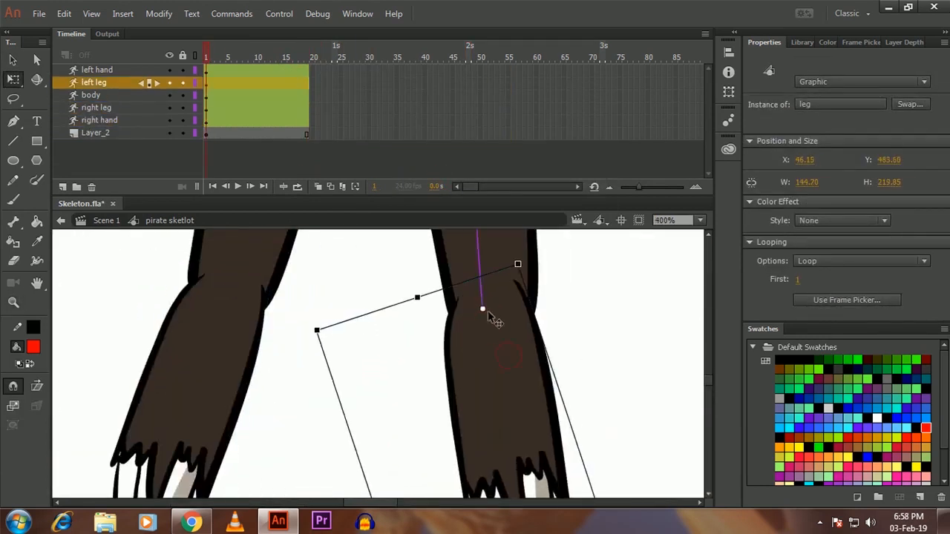
key(z)
alt+click(493, 329)
alt+click(492, 331)
alt+click(389, 356)
- Pose both legs at frame 1 in an open stride by adjusting the right boot and moving the left boot outward
drag(312, 386, 355, 370)
key(v)
drag(324, 434, 333, 438)
drag(383, 435, 410, 438)
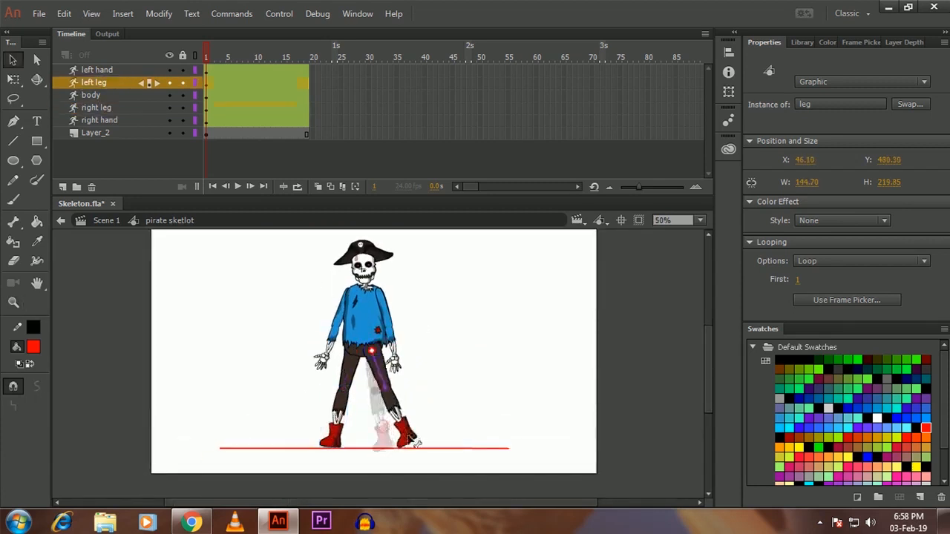
- Fit the stage in view and pose the arms across the body with a slight head adjustment at frame 1
click(700, 221)
click(683, 234)
drag(457, 195, 454, 133)
drag(317, 351, 374, 361)
drag(401, 211, 398, 207)
- Insert a pose at frame 19 on all five armature layers and scrub back through the timeline
click(308, 58)
drag(636, 136, 635, 152)
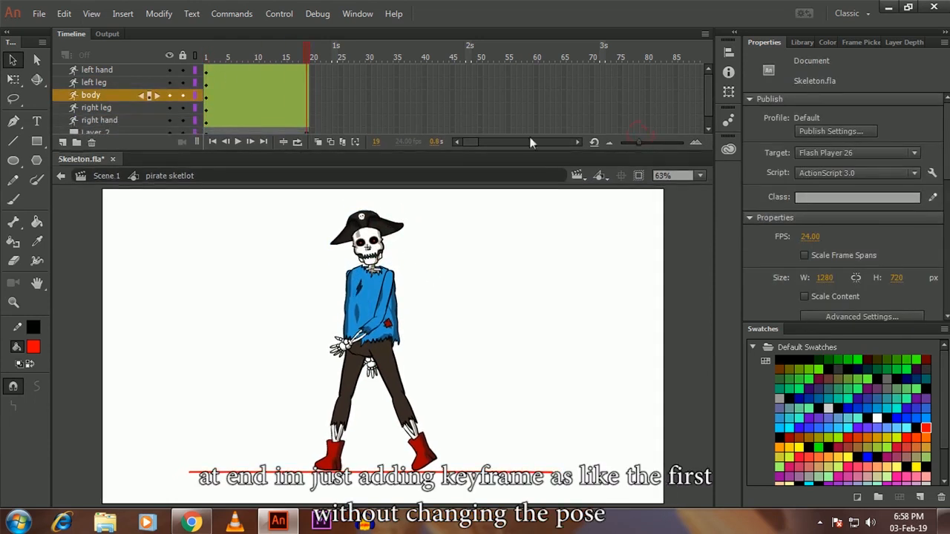
drag(306, 69, 307, 121)
right_click(306, 96)
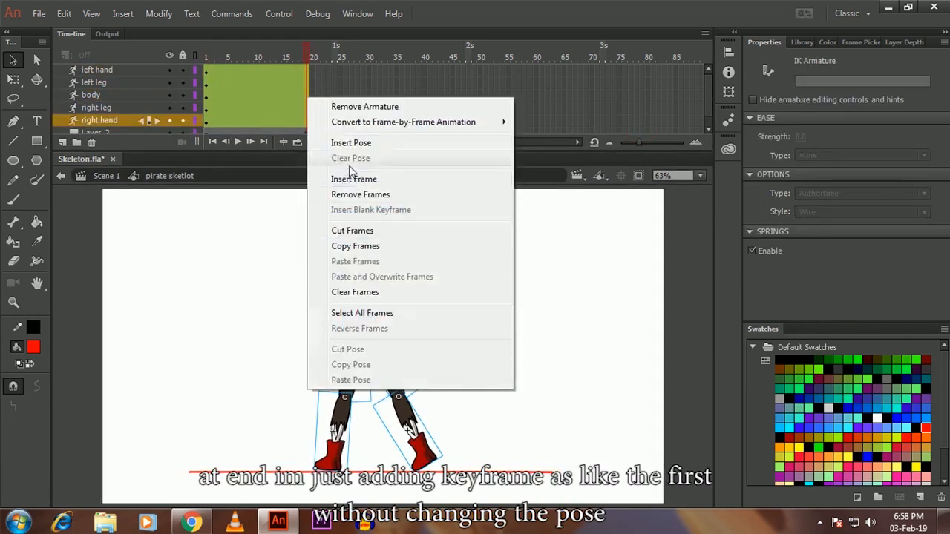
click(351, 142)
drag(294, 55, 177, 80)
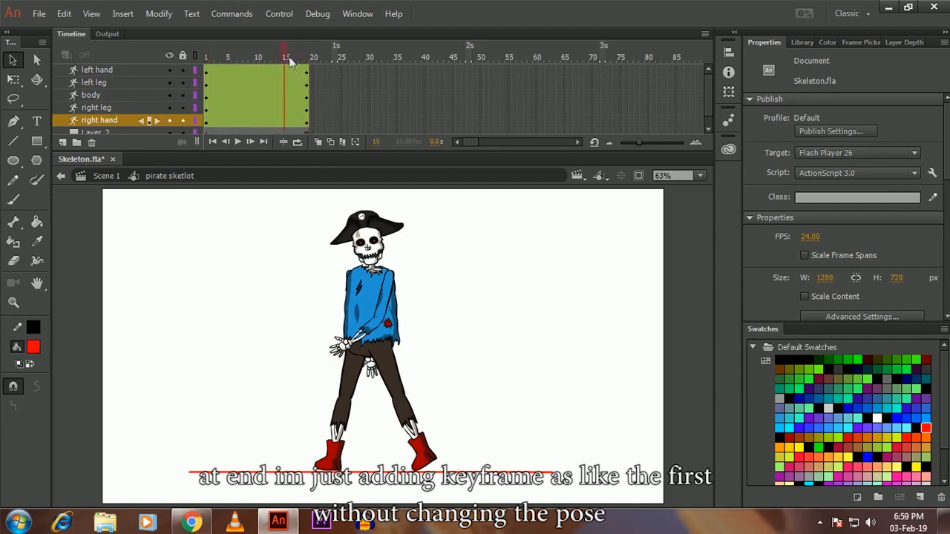
- At frame 10, move the right leg and the left leg past each other into a crossing pose on the ground line
click(257, 109)
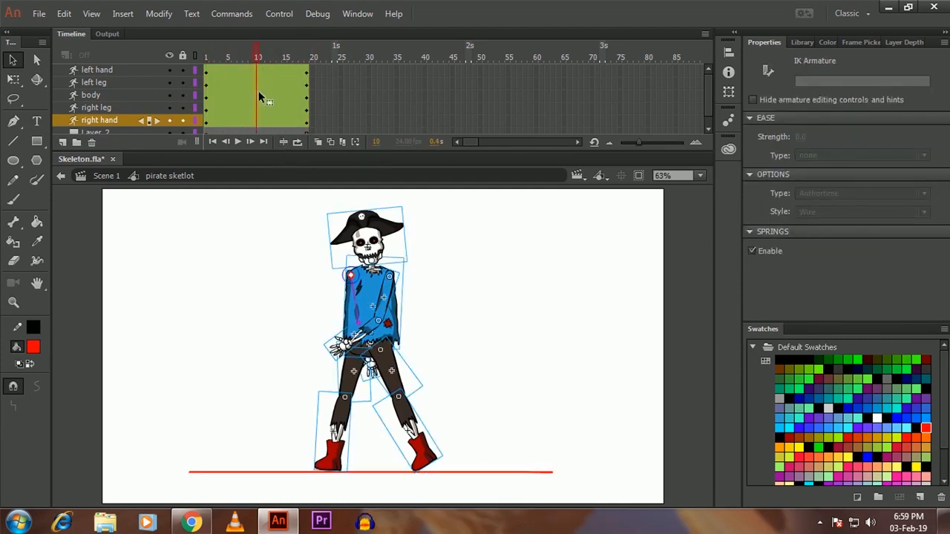
click(365, 448)
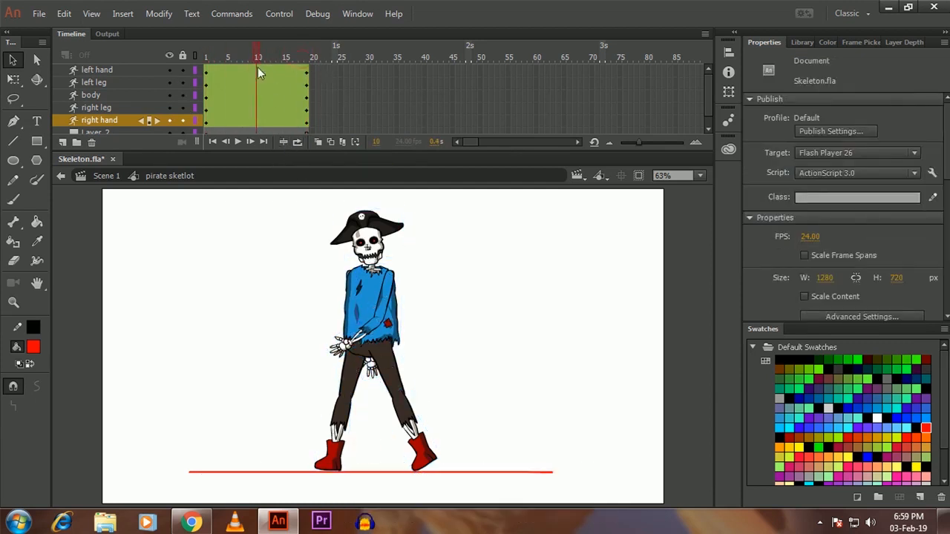
drag(331, 451, 394, 454)
drag(420, 451, 365, 396)
key(z)
click(365, 428)
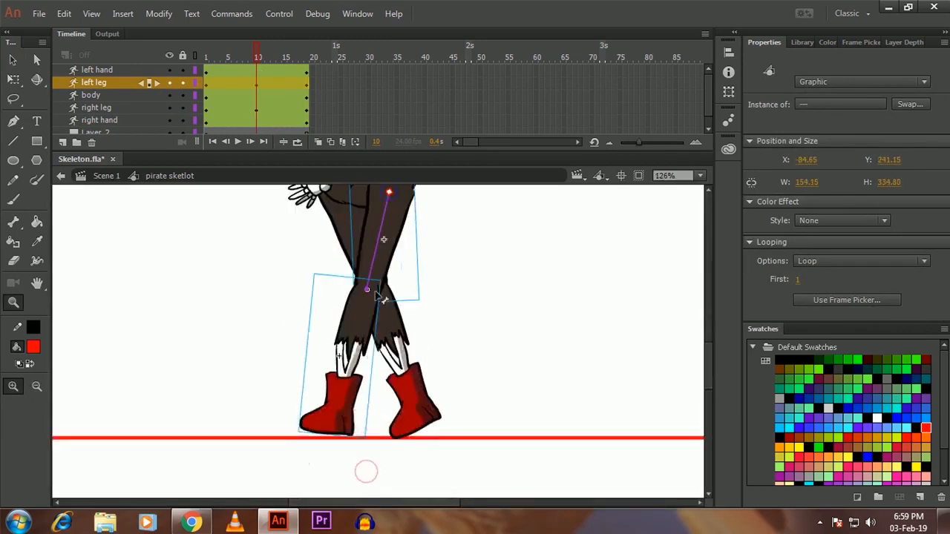
key(q)
click(428, 329)
key(z)
alt+click(383, 295)
- At frame 10, swing the left arm out away from the body and fine-tune the right leg's pose
key(v)
drag(320, 349, 406, 360)
key(z)
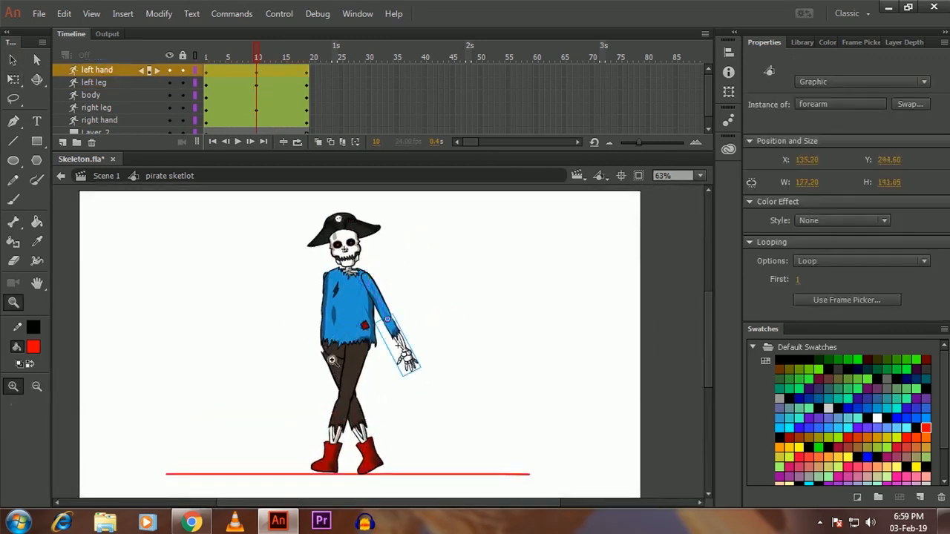
click(358, 402)
key(v)
drag(401, 430, 413, 427)
key(z)
click(441, 361)
alt+click(350, 301)
alt+click(354, 305)
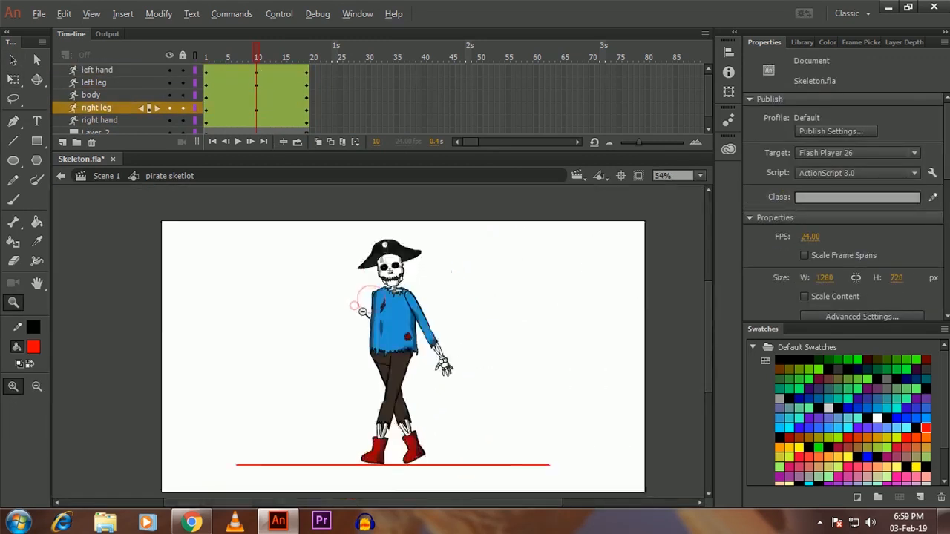
- At frame 10, swing the right arm out away from the body, tilt the head slightly, and scrub back to review the motion
drag(363, 313, 349, 299)
click(98, 83)
click(100, 120)
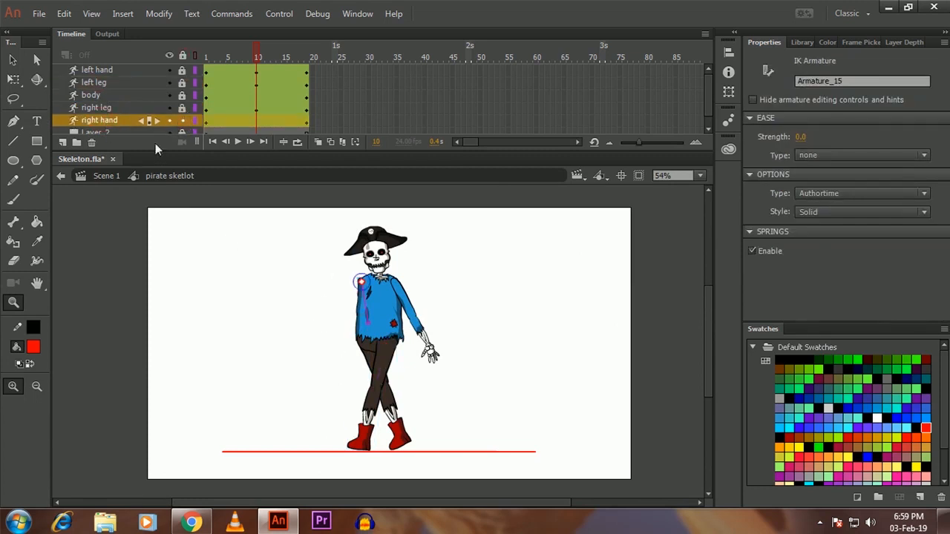
key(v)
drag(371, 336, 335, 339)
click(405, 240)
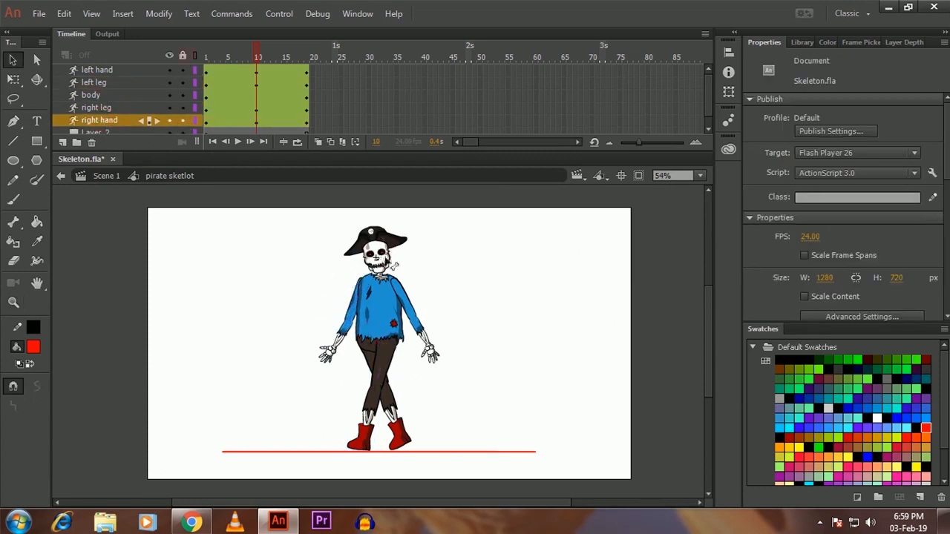
click(387, 258)
click(409, 269)
drag(257, 56, 201, 112)
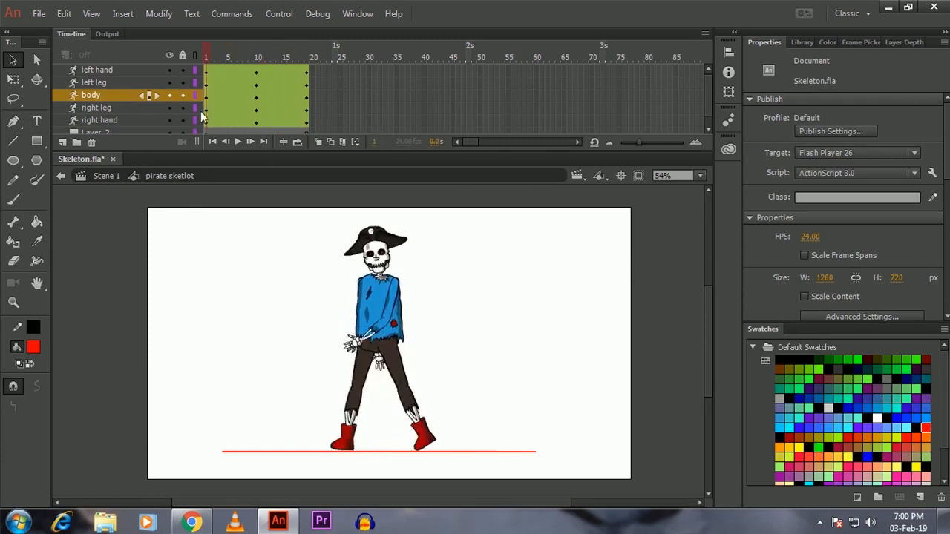
- Refine both arms' outward swing at frame 10, bringing them in and spreading them again while scrubbing to check the motion
drag(306, 65, 257, 65)
drag(341, 339, 359, 347)
drag(428, 347, 408, 349)
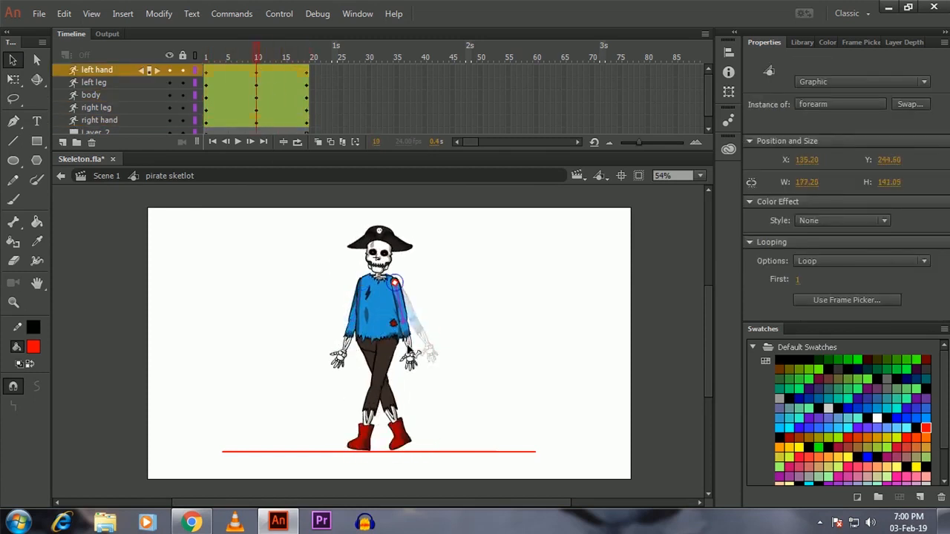
drag(256, 57, 178, 87)
drag(247, 120, 257, 118)
drag(347, 350, 337, 345)
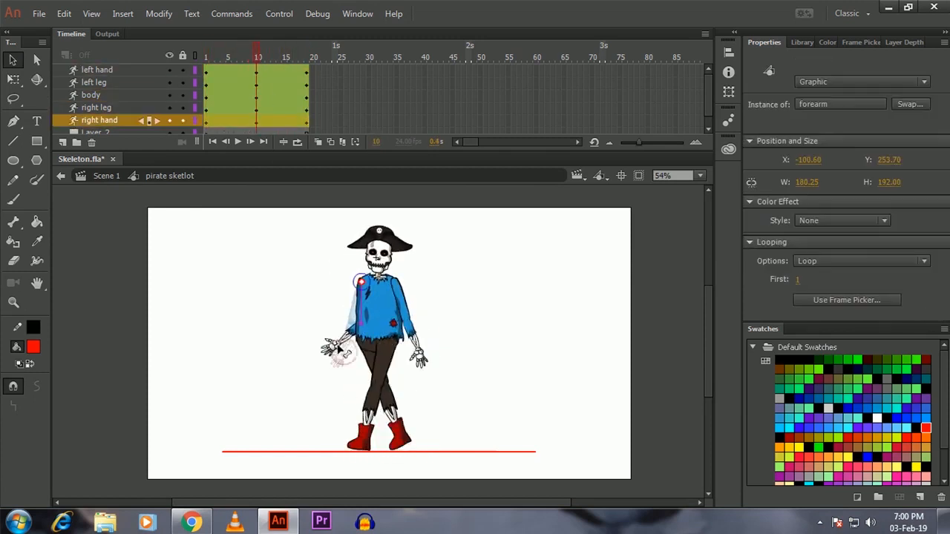
drag(417, 350, 425, 348)
drag(257, 56, 197, 83)
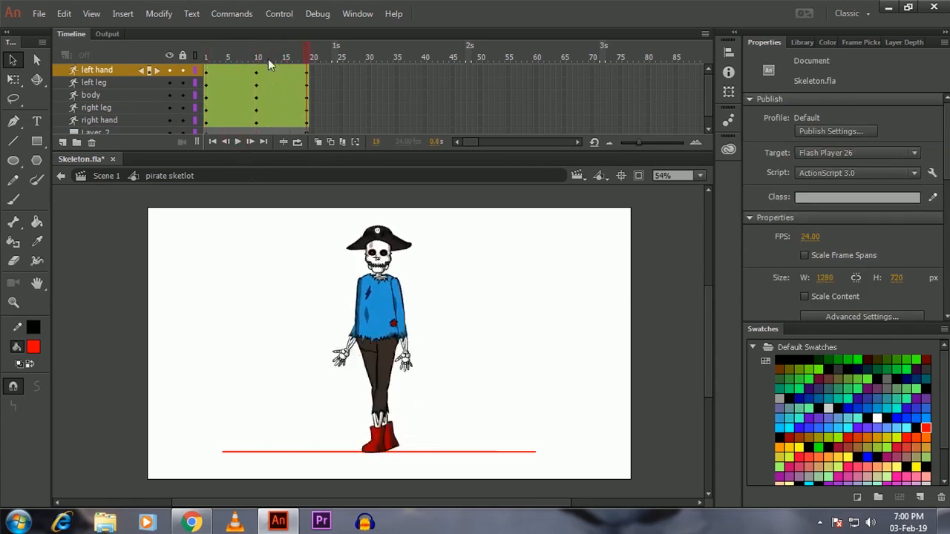
drag(275, 120, 257, 117)
drag(425, 348, 434, 346)
- Remove one frame from all layers in the first half so the poses fall on frames 9 and 18
drag(257, 57, 166, 76)
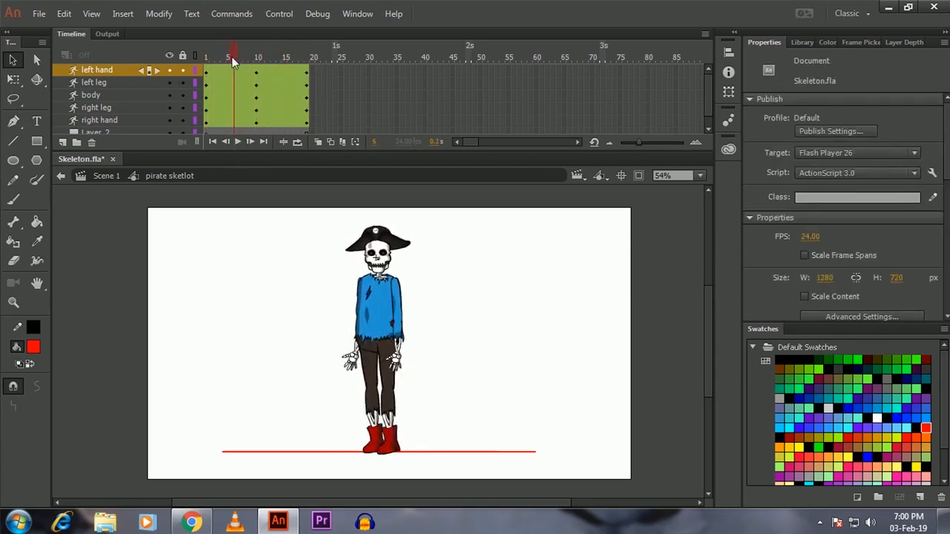
click(239, 119)
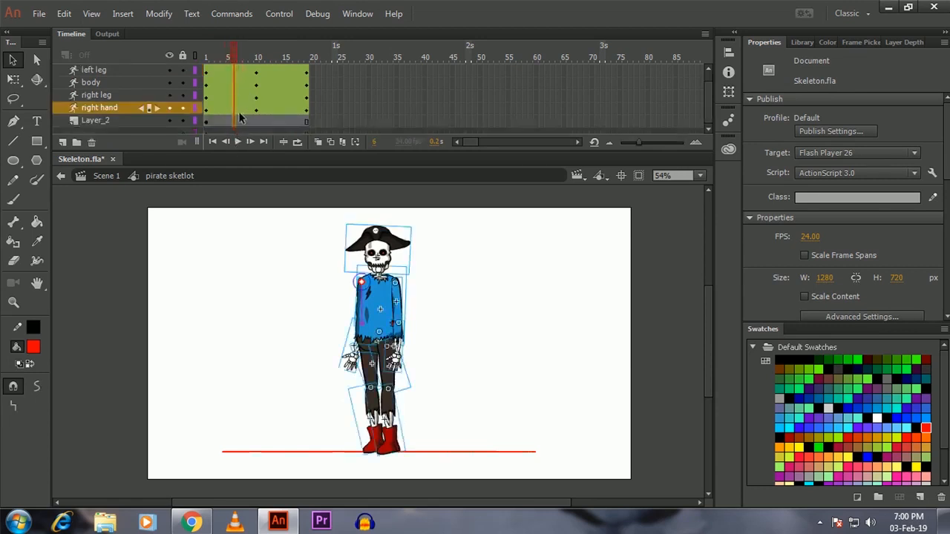
click(210, 72)
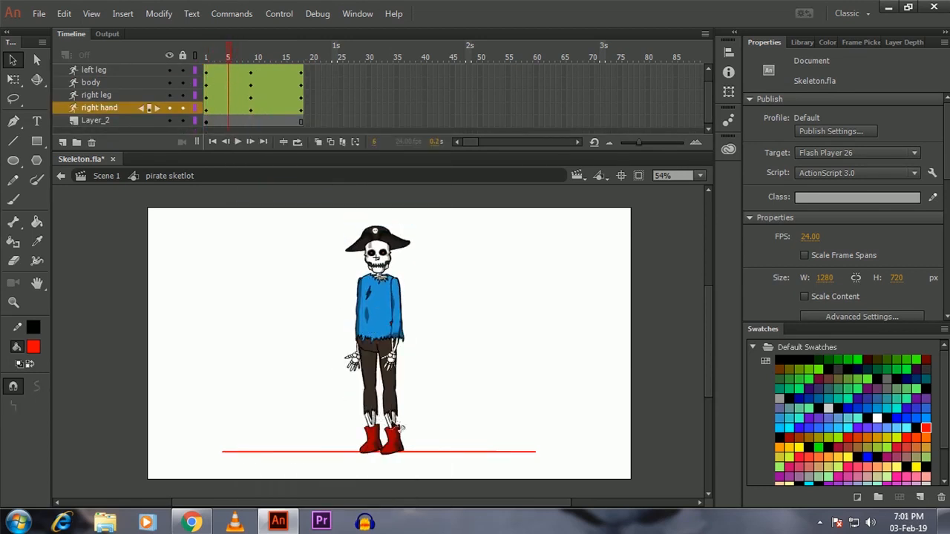
- At frame 5, bend the trailing leg up behind the body, plant the other foot, and adjust both arms and the head
drag(394, 438, 415, 426)
click(377, 435)
click(400, 365)
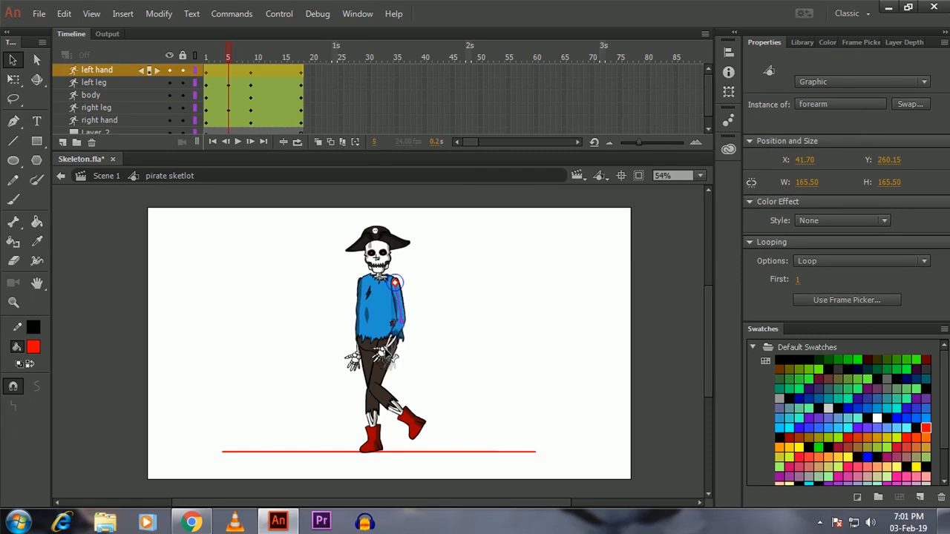
drag(386, 361, 385, 361)
drag(353, 361, 359, 363)
drag(384, 248, 388, 251)
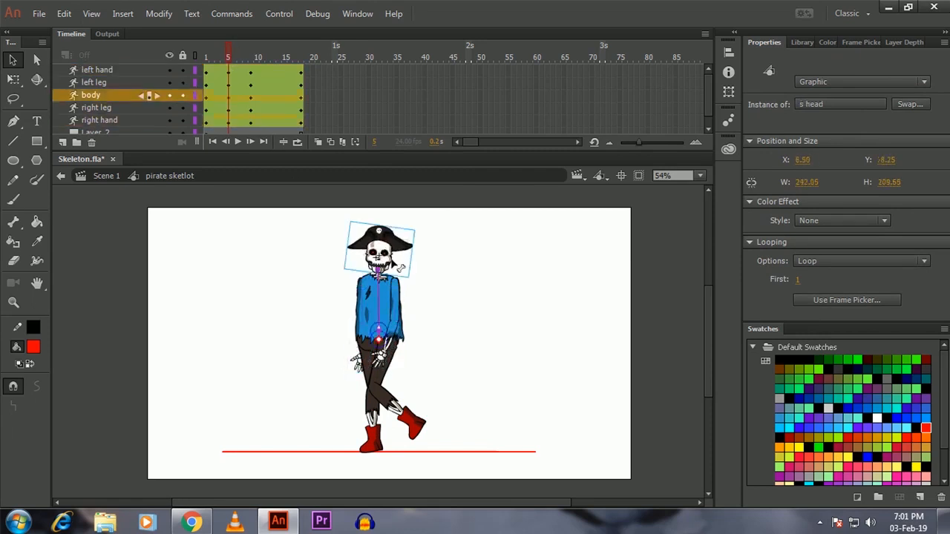
- Select the whole skeleton at frame 5, nudge it slightly upward, and scrub through the walk to check it
drag(228, 57, 231, 86)
drag(278, 210, 543, 436)
drag(239, 50, 207, 88)
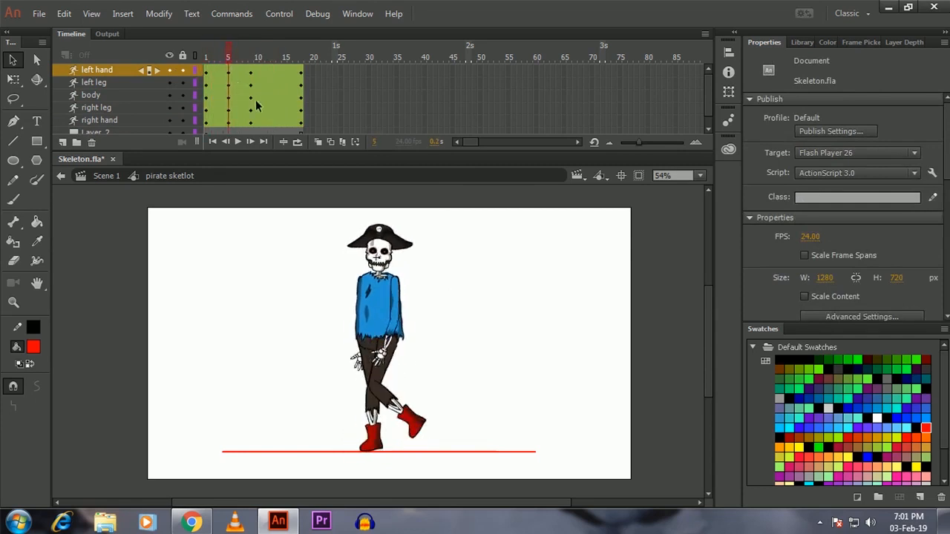
click(225, 70)
click(301, 58)
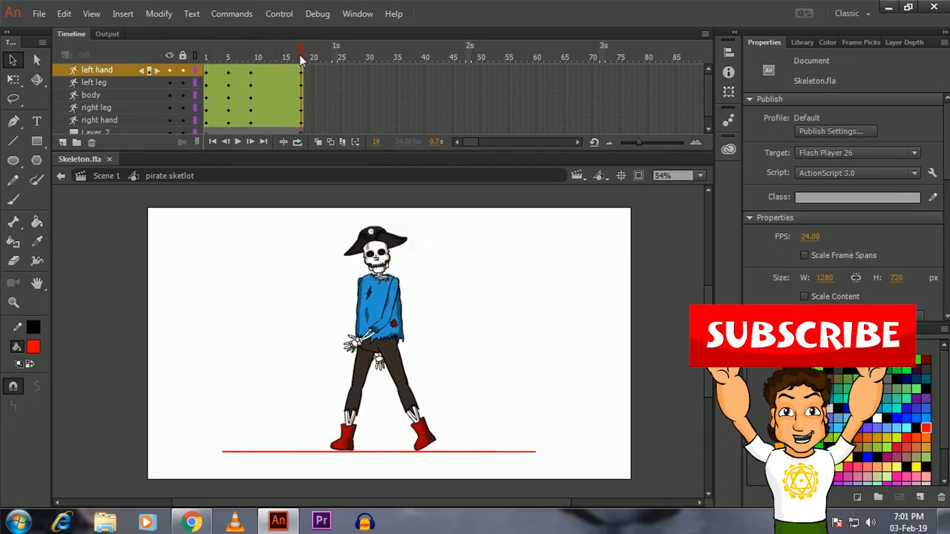
- Remove one frame from all layers in the second half so the final pose falls on frame 17
drag(258, 108, 278, 112)
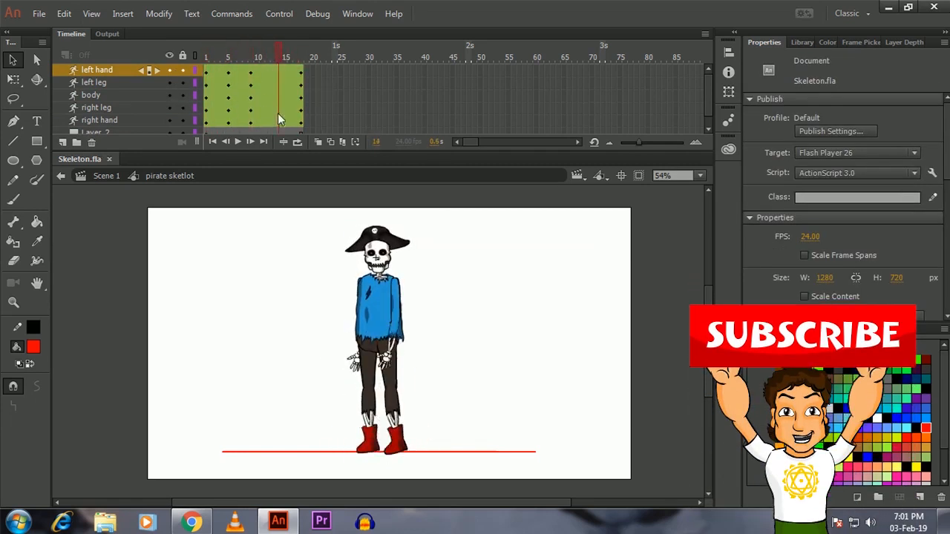
drag(277, 72, 279, 109)
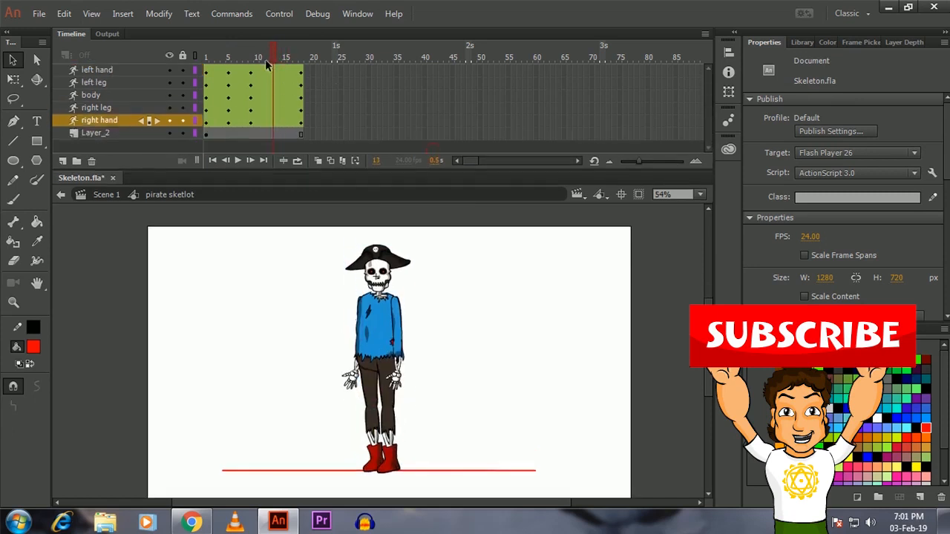
right_click(273, 121)
click(303, 191)
click(276, 121)
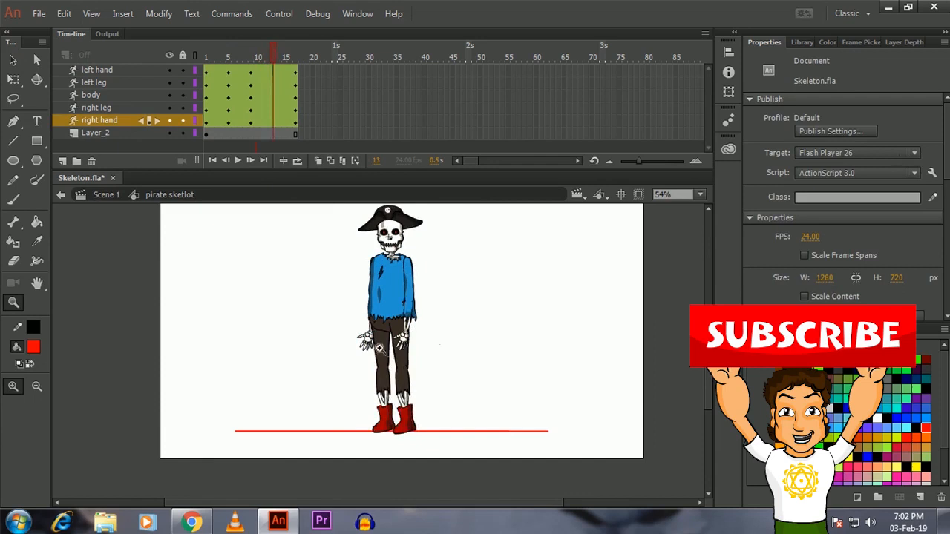
- At frame 13, bend the trailing leg up behind the body, plant the other, and spread both arms outward, reviewing the cycle
key(v)
click(379, 349)
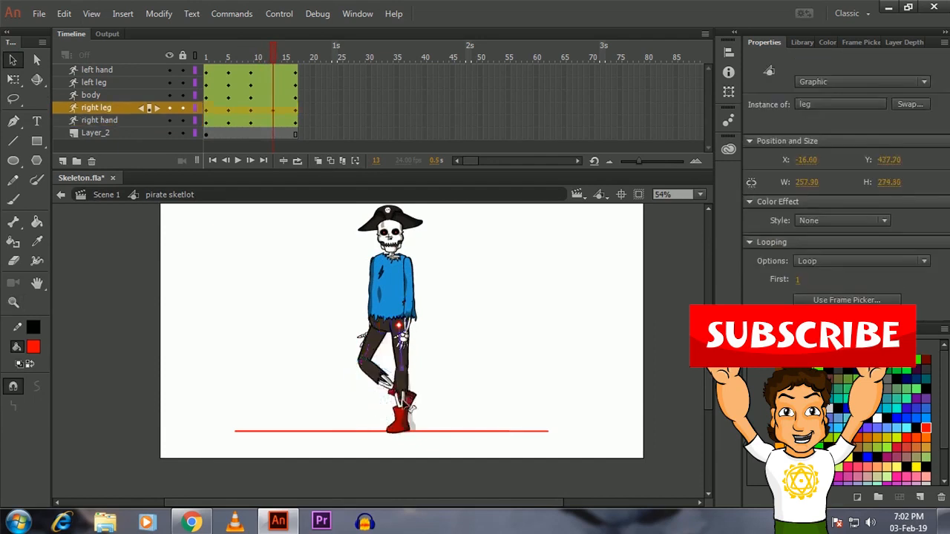
click(275, 58)
mouse_move(405, 340)
mouse_down()
mouse_move(355, 339)
mouse_move(420, 346)
mouse_up()
click(366, 342)
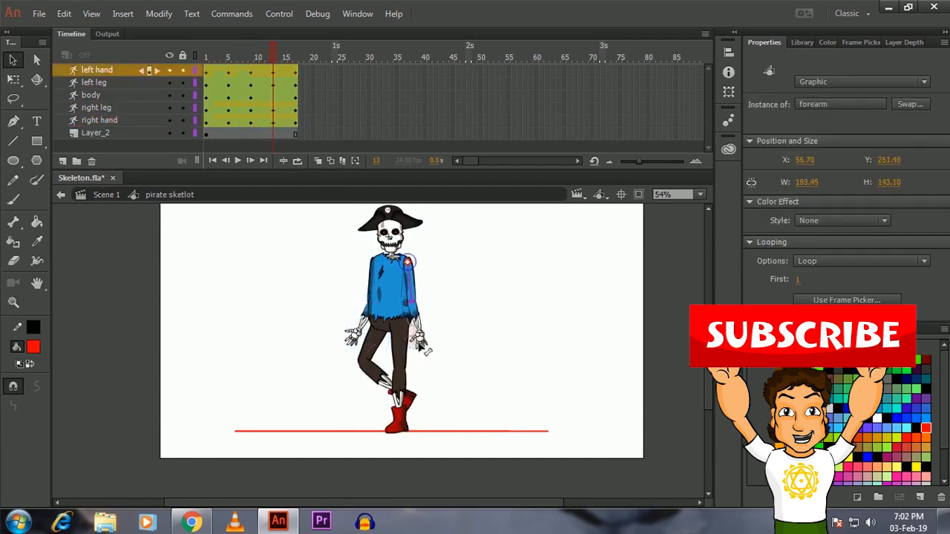
click(229, 69)
click(229, 95)
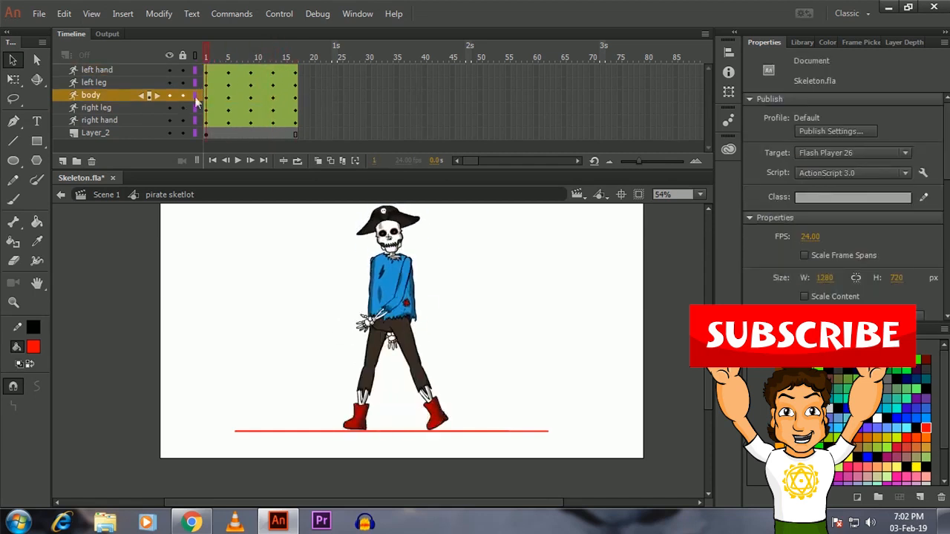
drag(195, 97, 287, 172)
- Delete the red ground line beneath the skeleton's feet and save the document
key(z)
alt+click(417, 296)
click(410, 323)
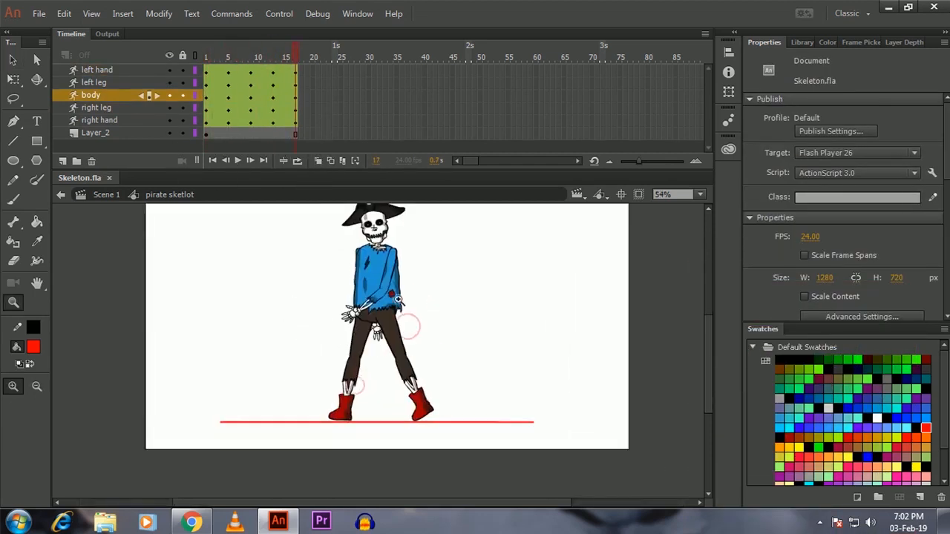
ctrl+click(432, 425)
key(Delete)
key(ctrl+s)
- Scrub the finished cycle, return to the main scene, and play and test the movie
drag(295, 57, 194, 85)
double_click(263, 287)
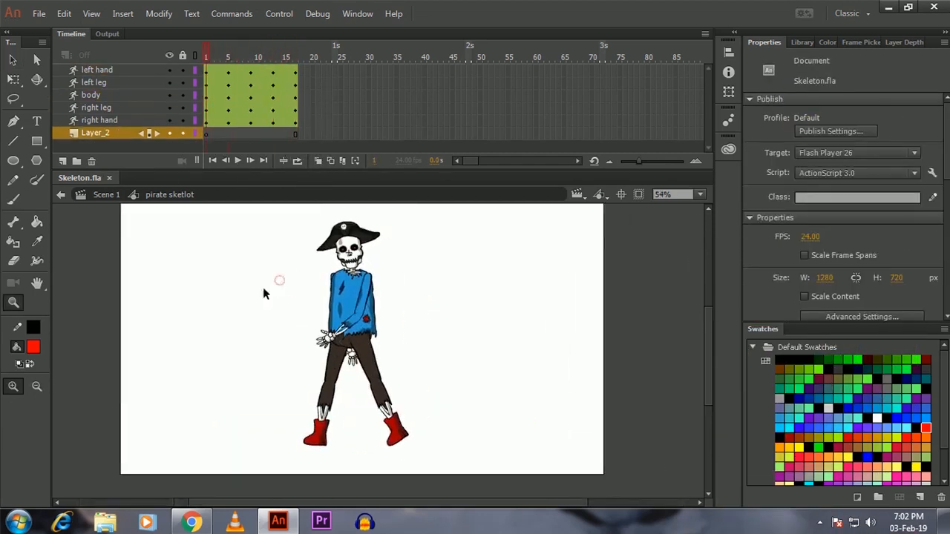
key(Return)
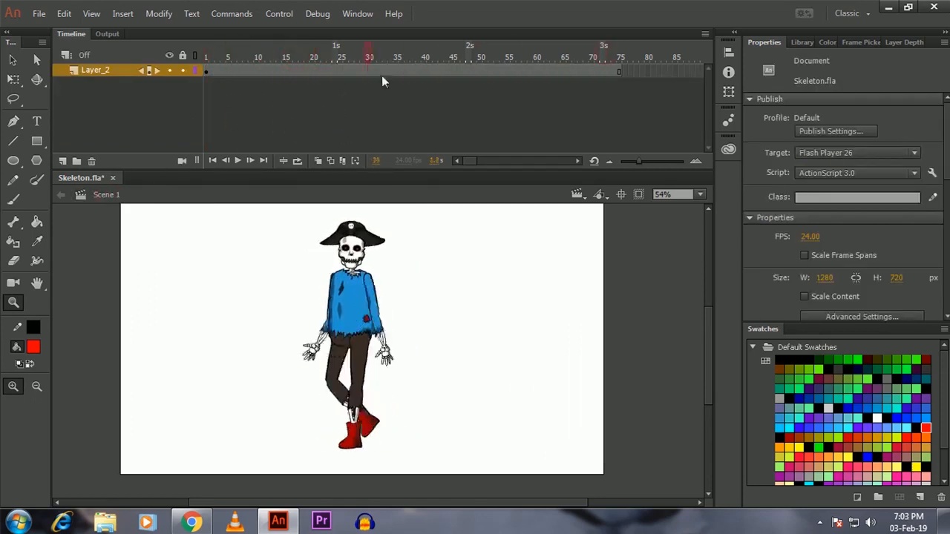
key(ctrl+Return)
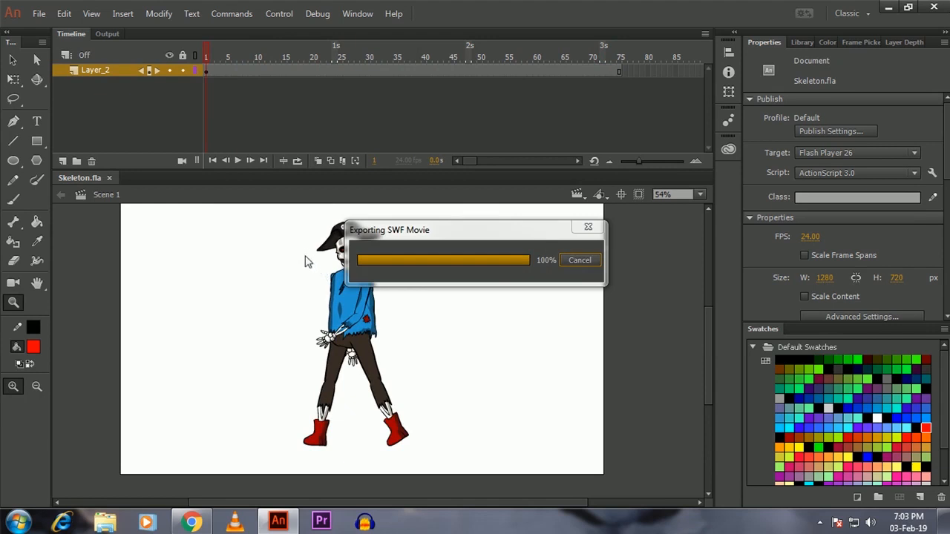